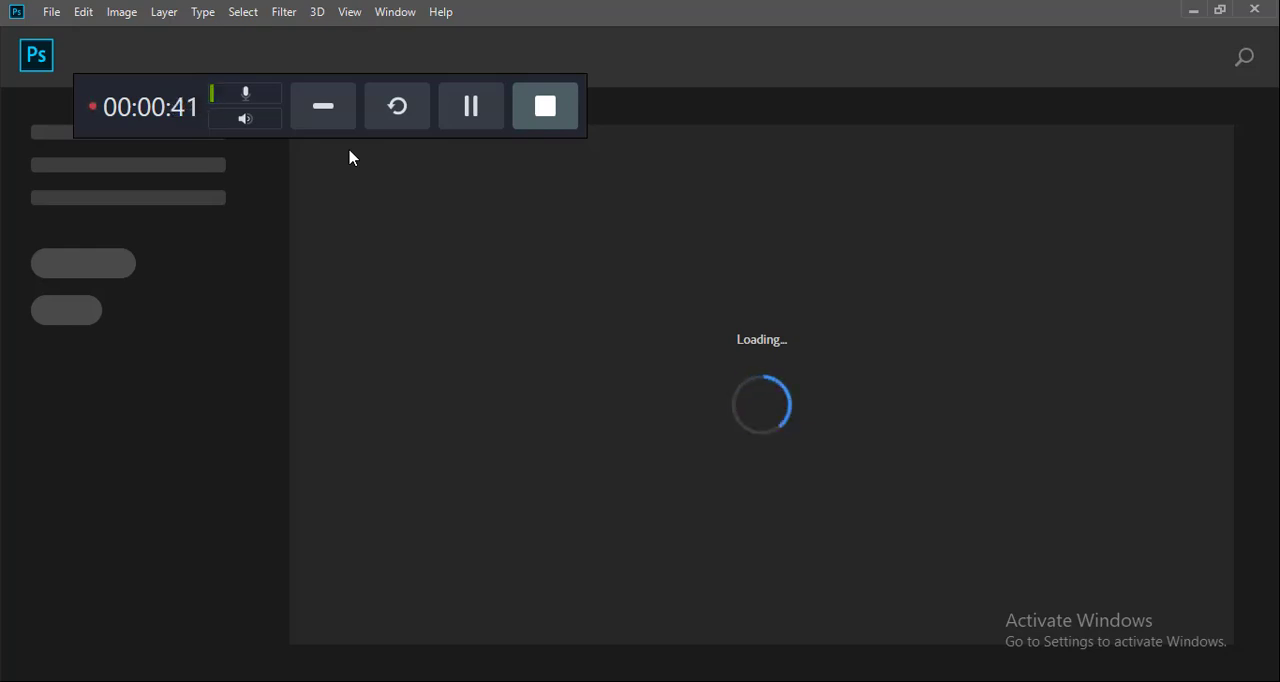
click(330, 105)
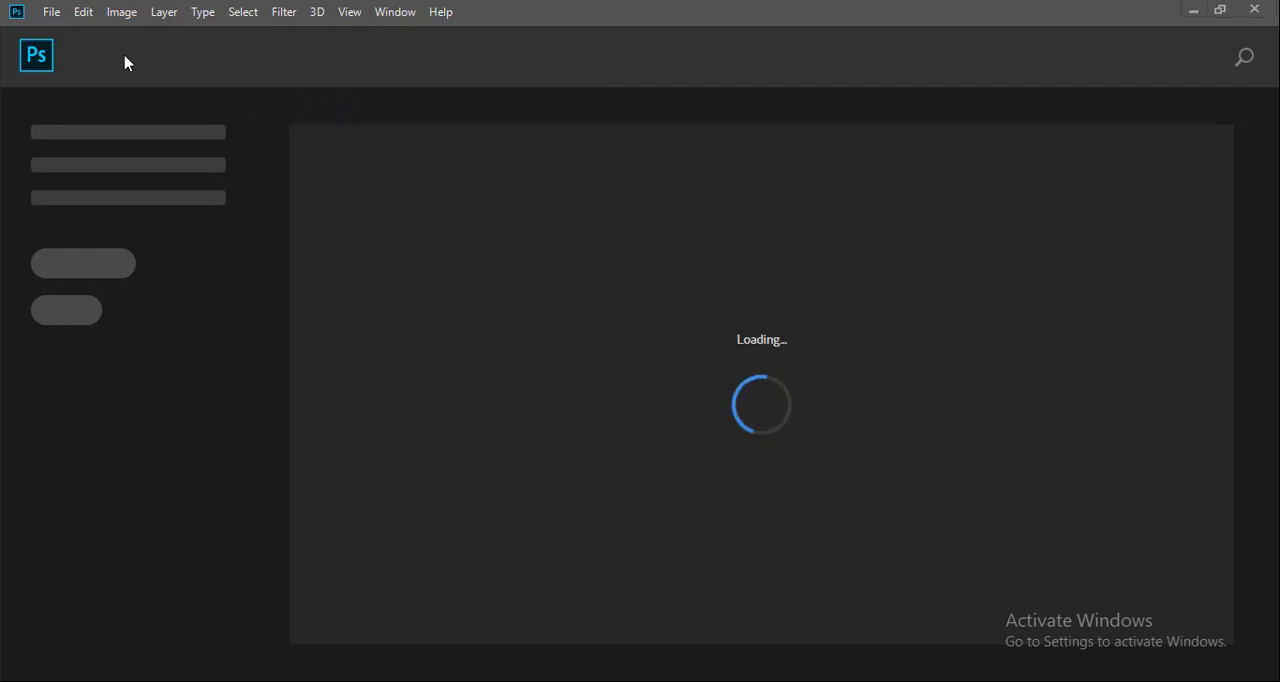
Create a new print document 6 inches wide and 9 inches high
click(44, 12)
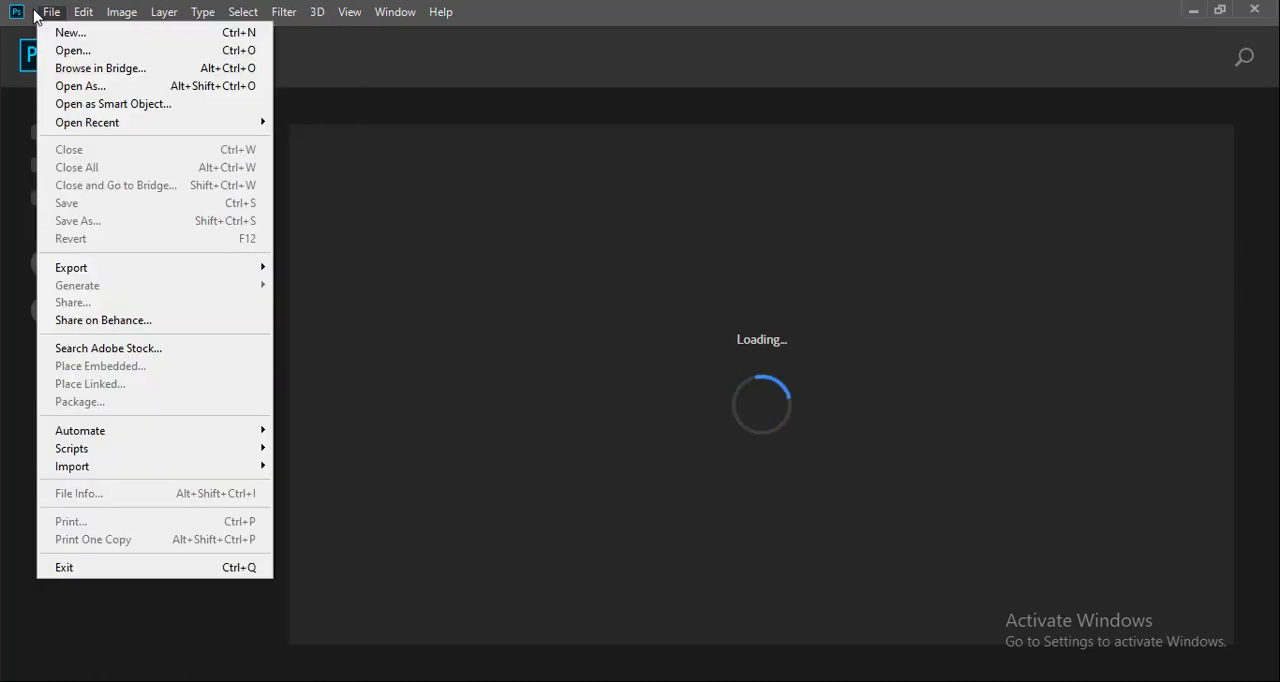
click(75, 32)
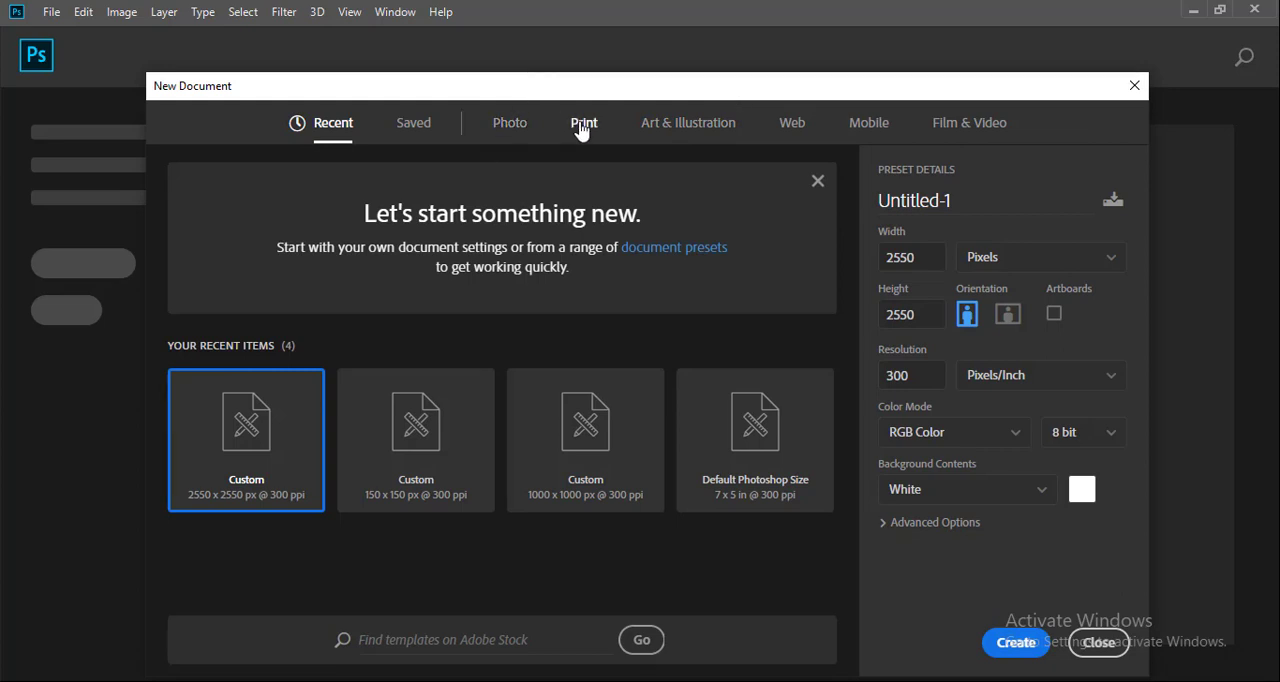
click(581, 129)
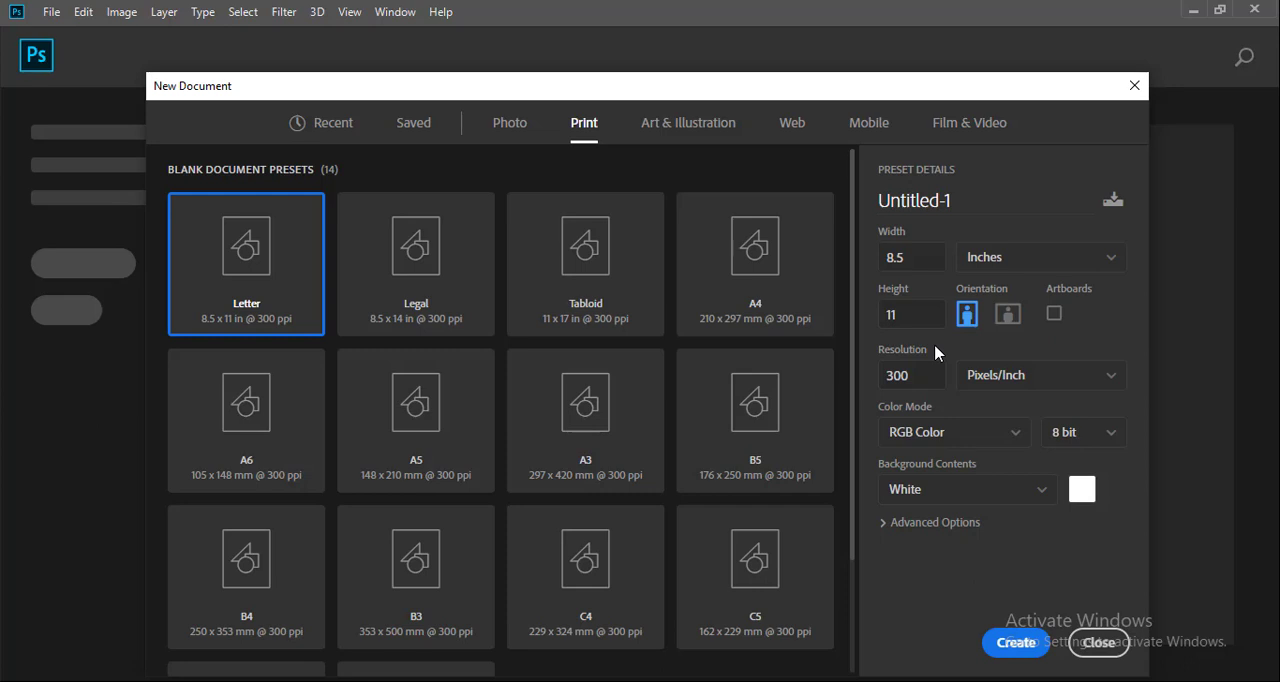
drag(915, 261, 849, 259)
text(6)
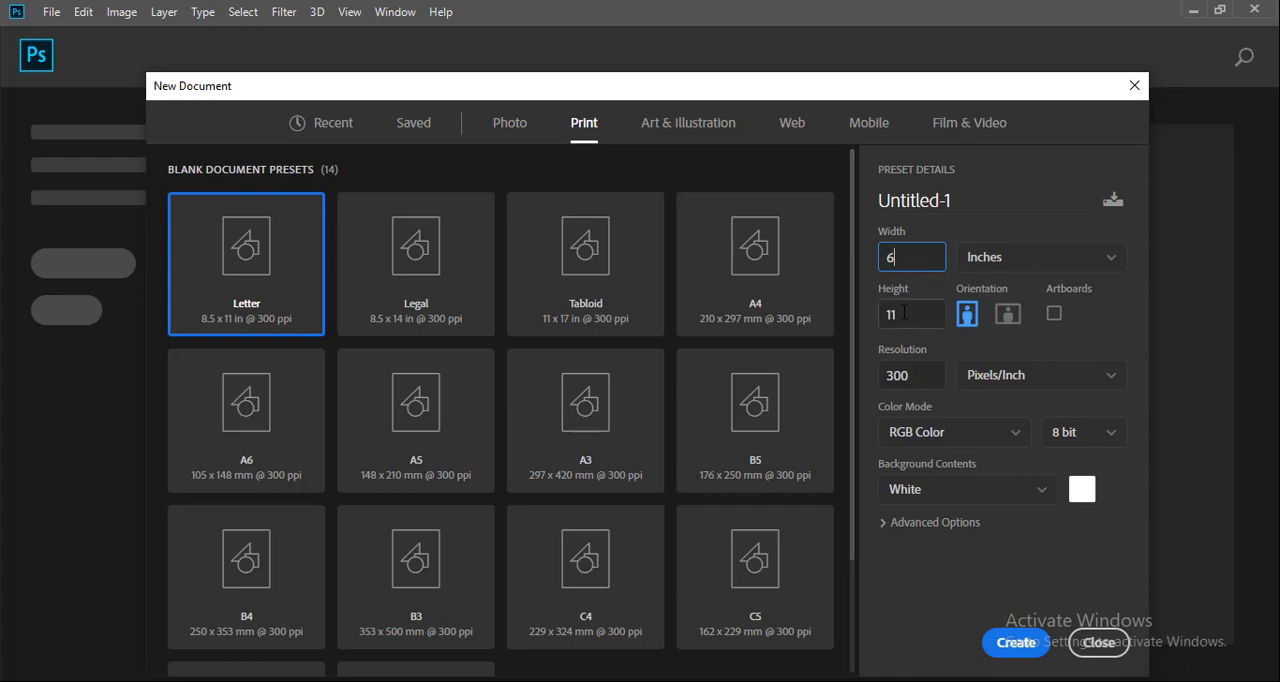
drag(904, 312, 862, 316)
text(9)
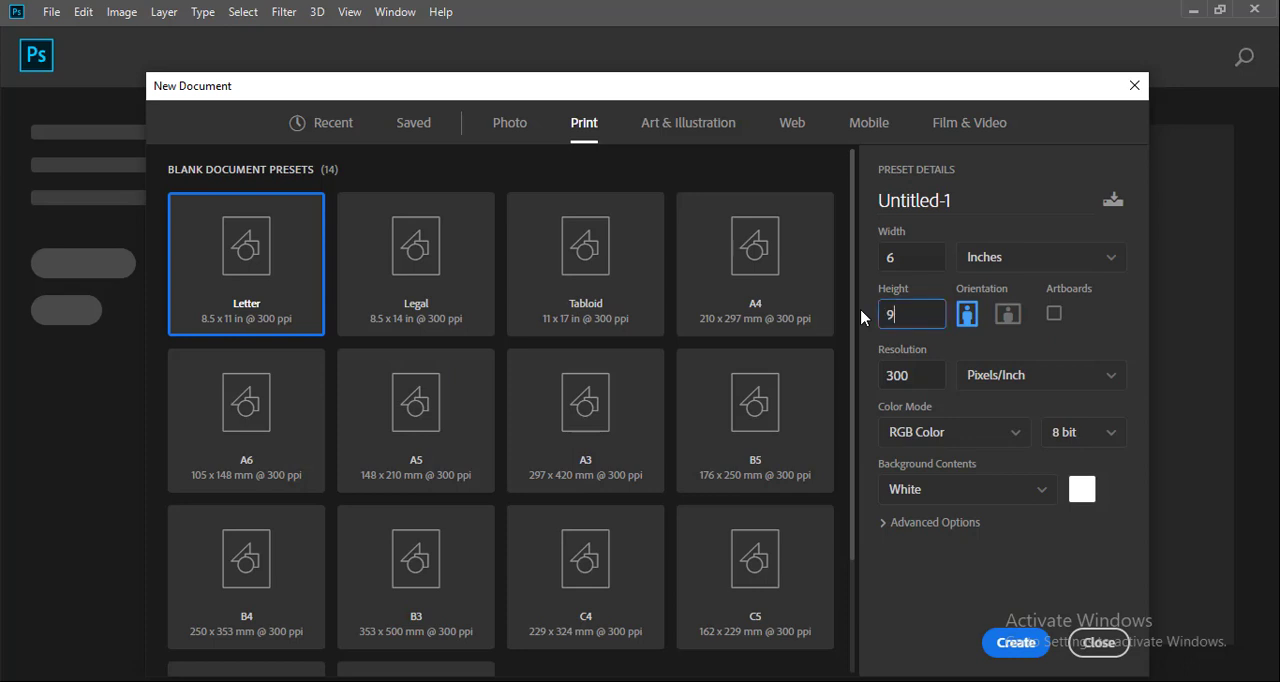
click(1015, 643)
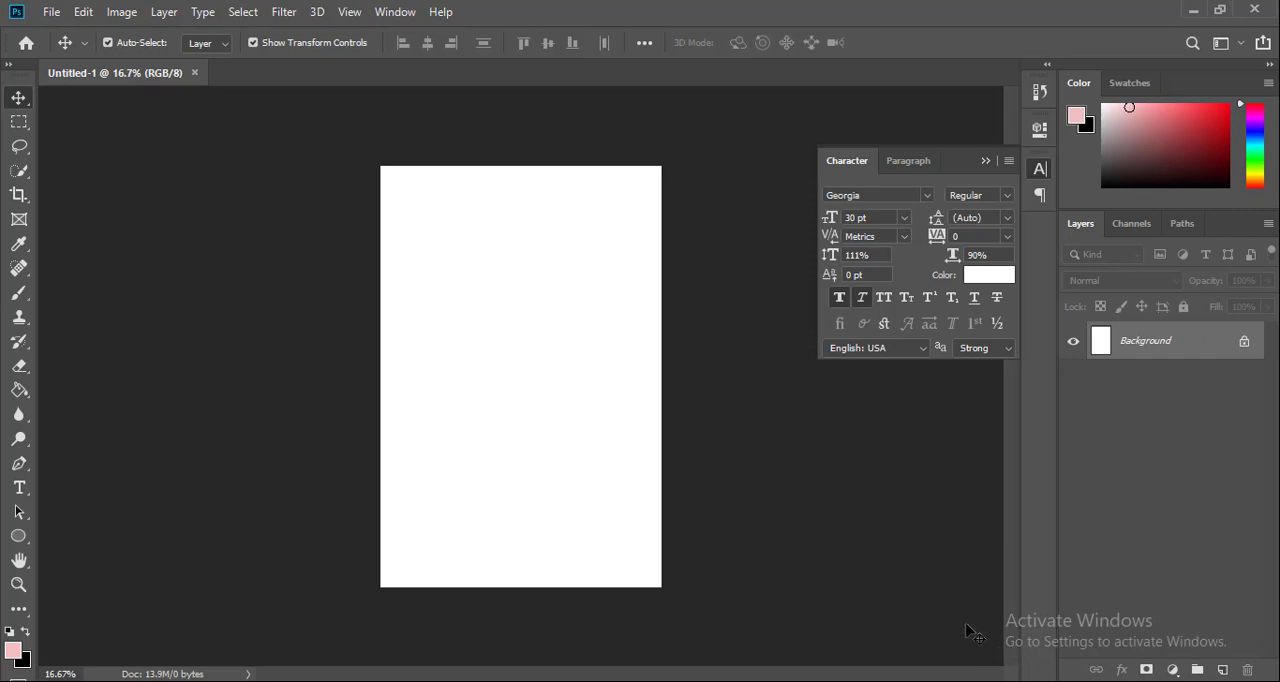
Set the foreground color to dark purple #1d0332
click(12, 652)
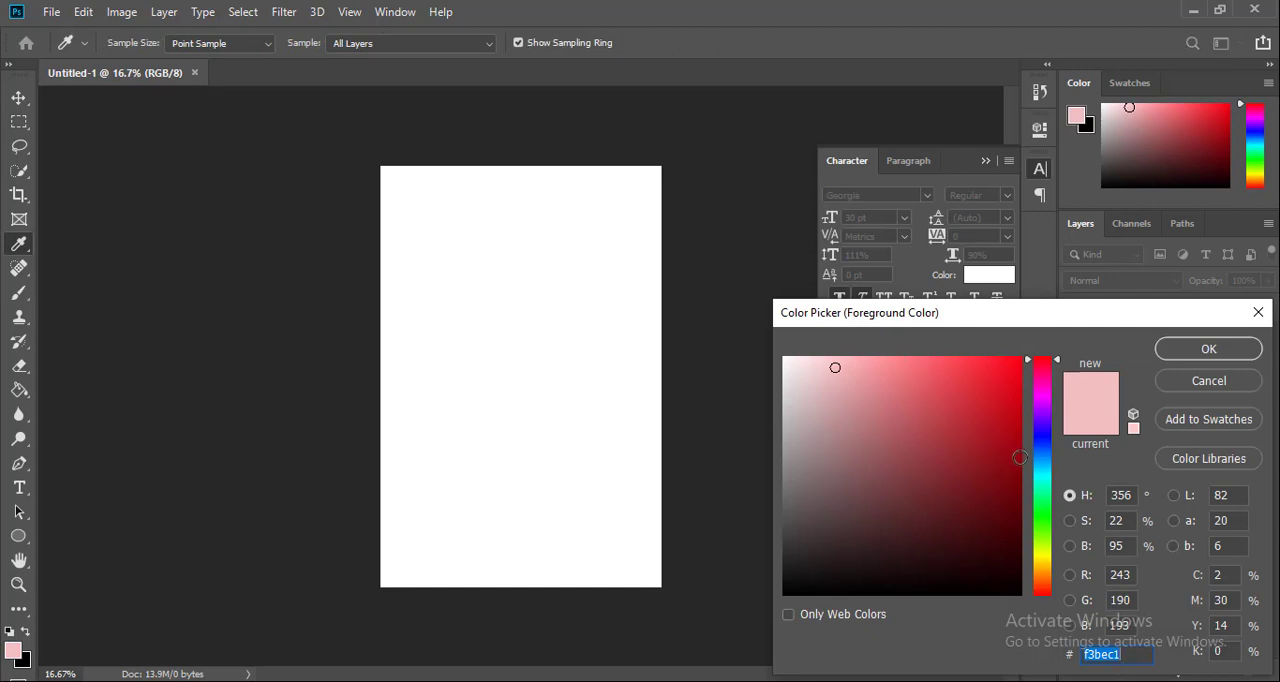
click(1017, 574)
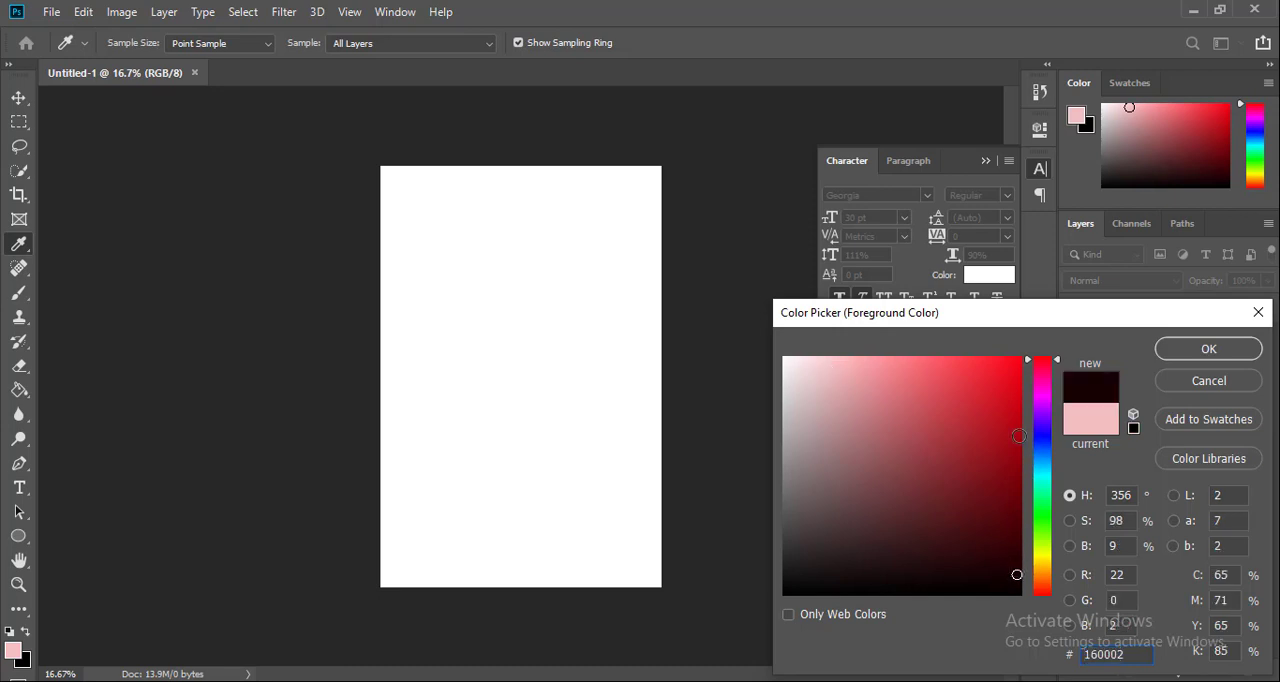
click(890, 552)
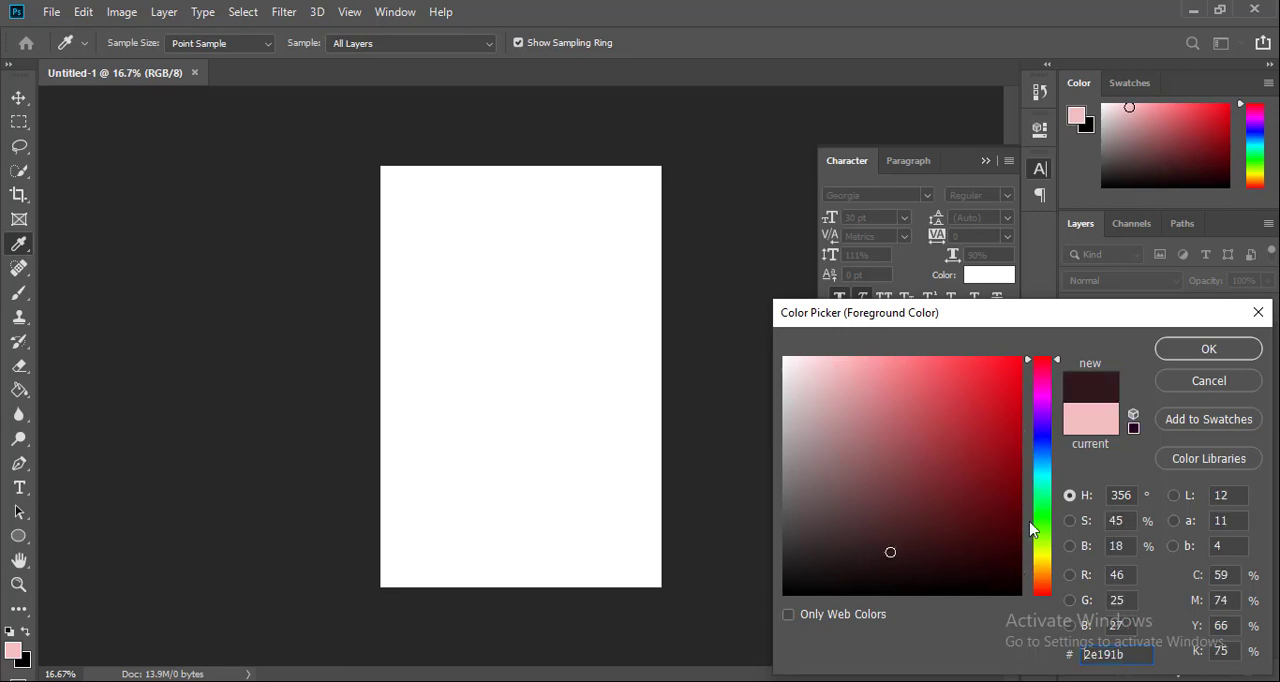
click(1045, 414)
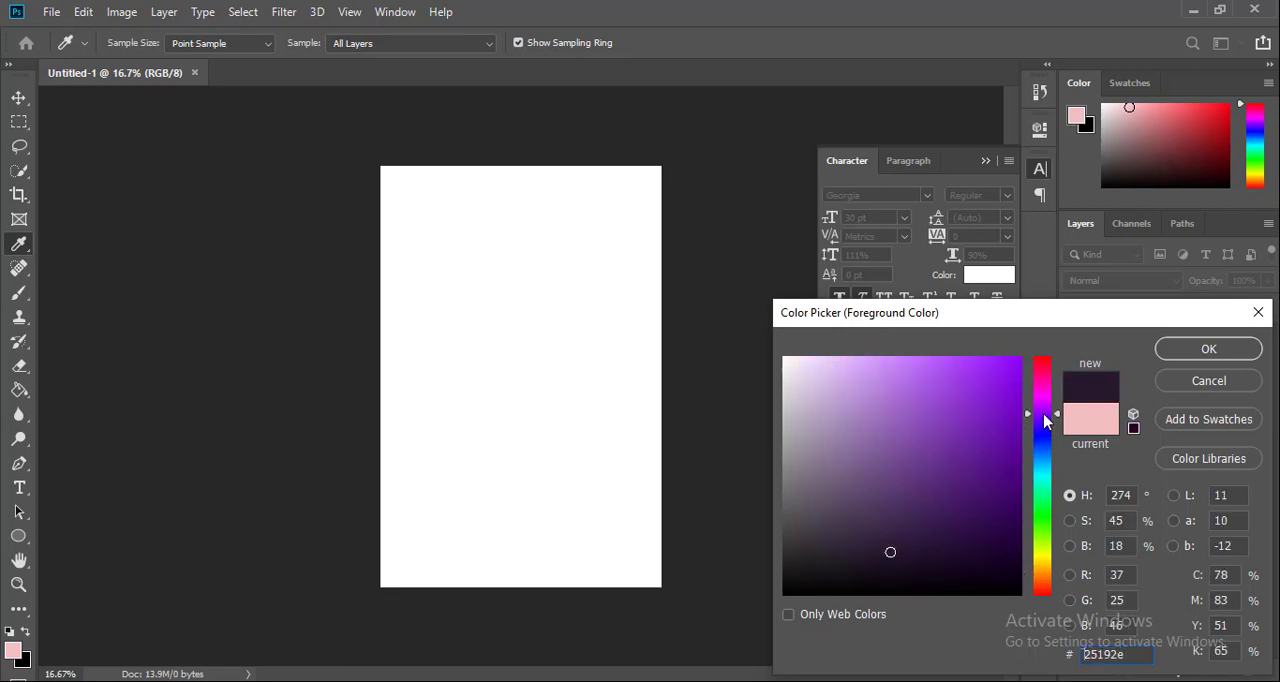
click(1008, 548)
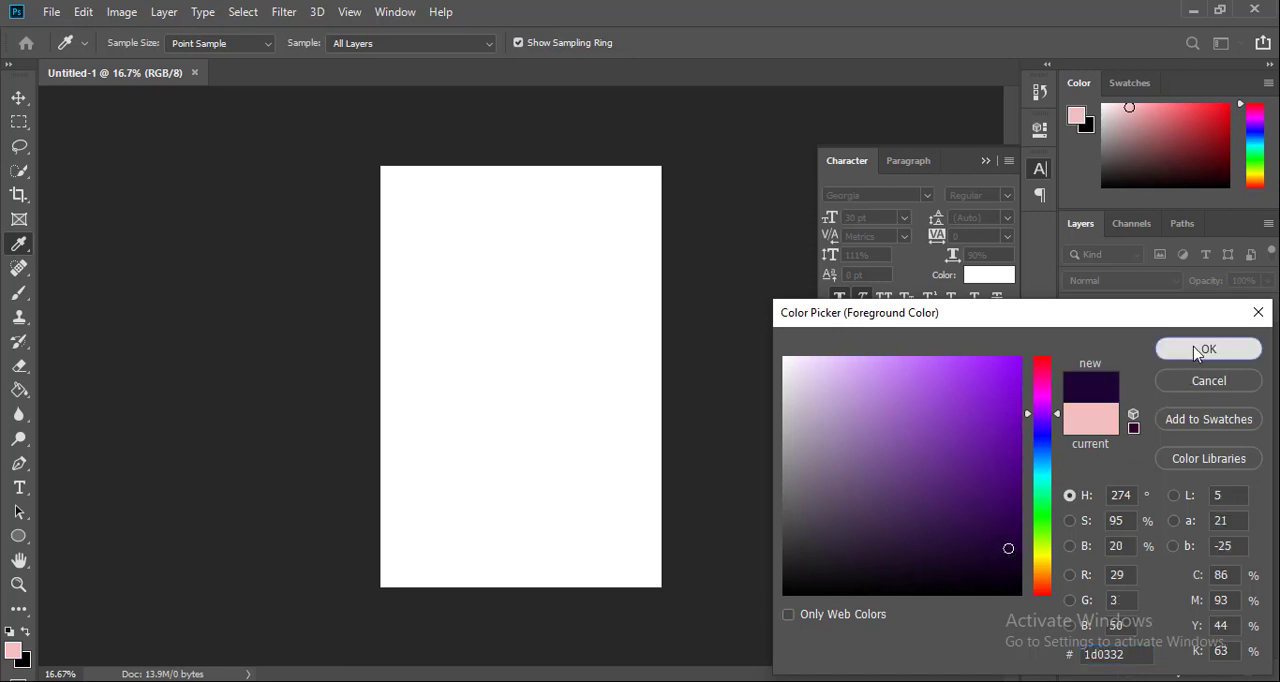
click(1198, 349)
key(v)
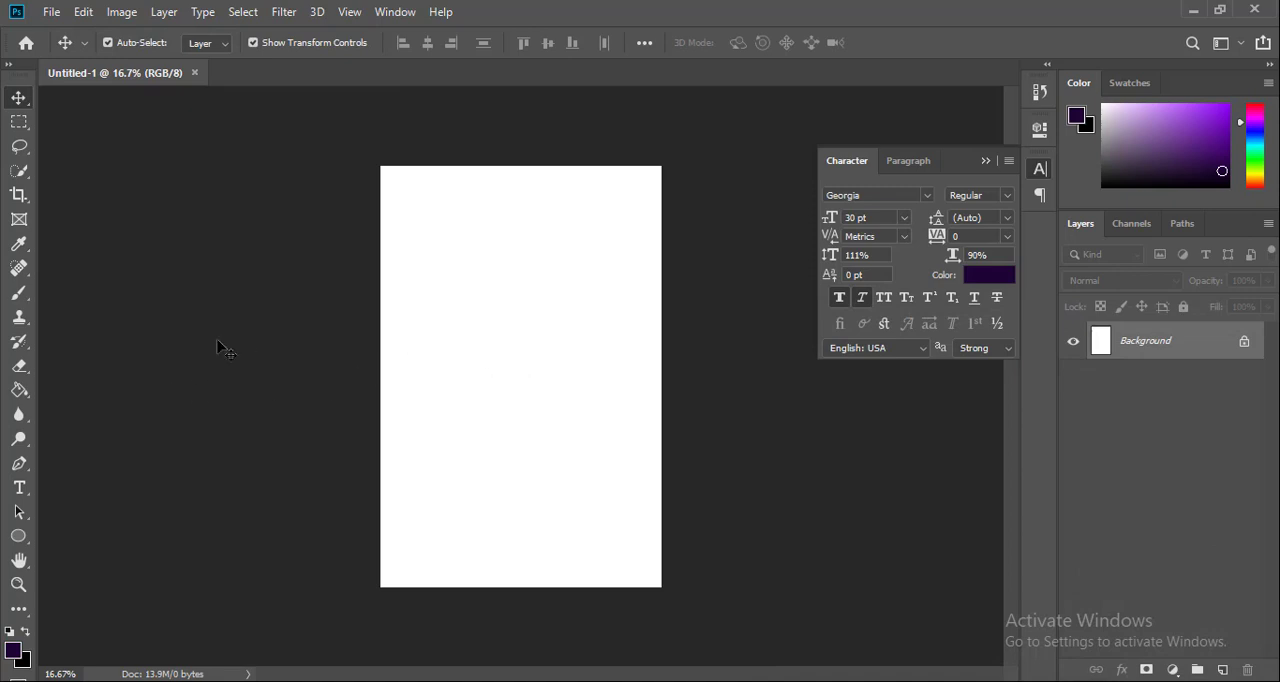
Fill the Background layer with the foreground color using the Paint Bucket tool
click(17, 397)
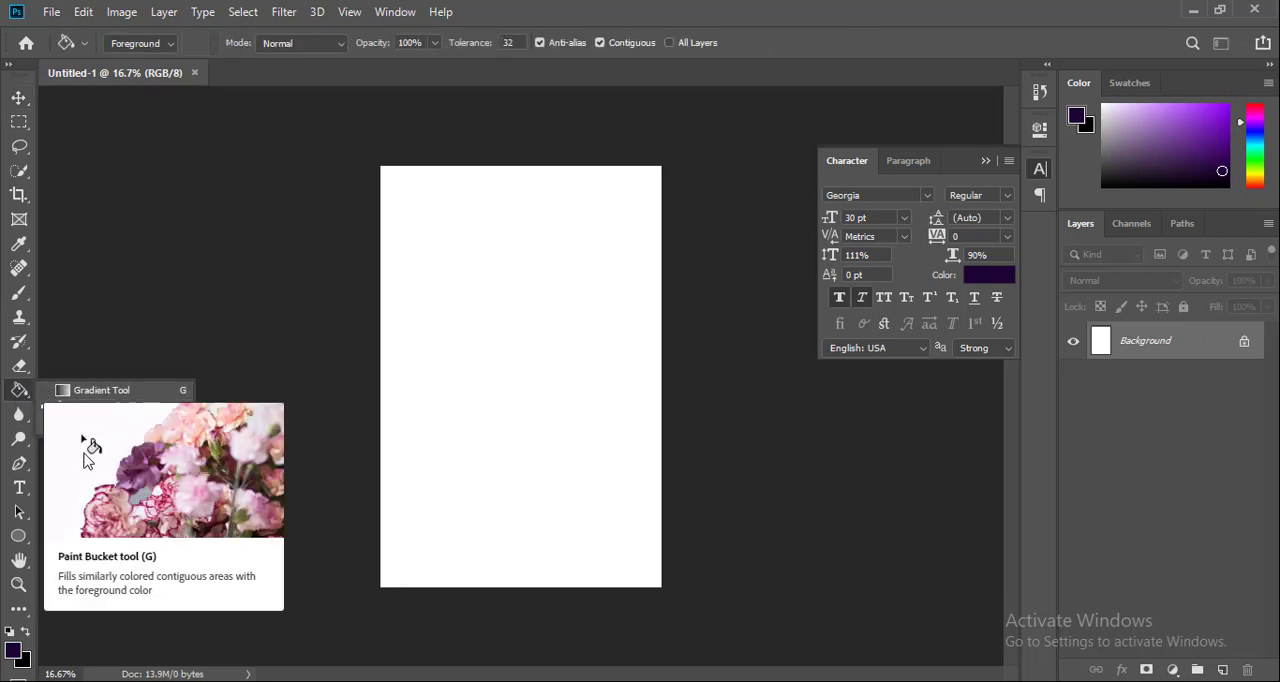
click(85, 410)
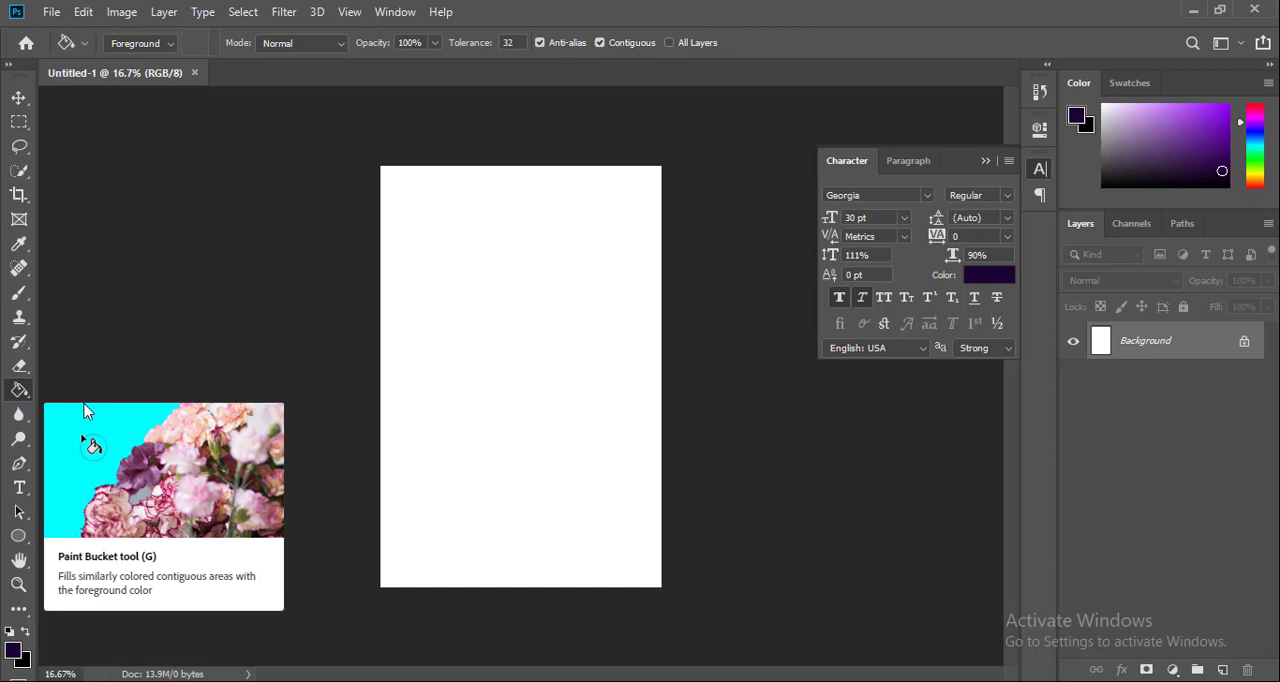
click(480, 378)
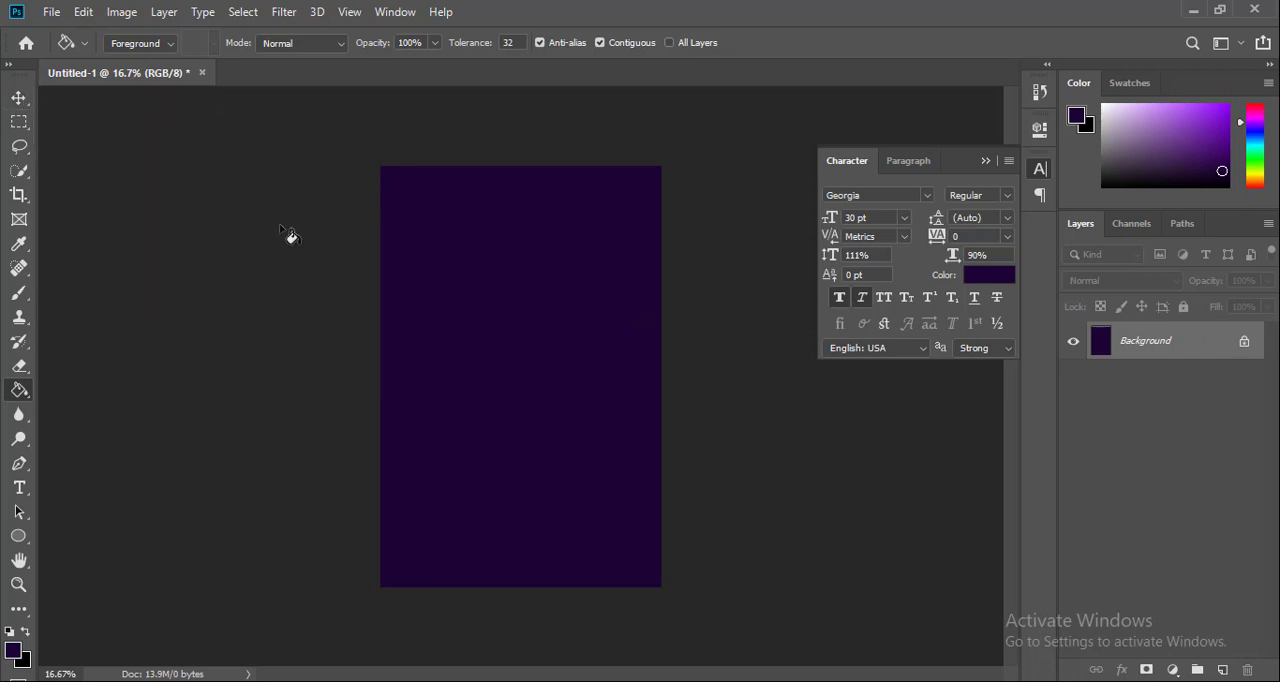
click(20, 97)
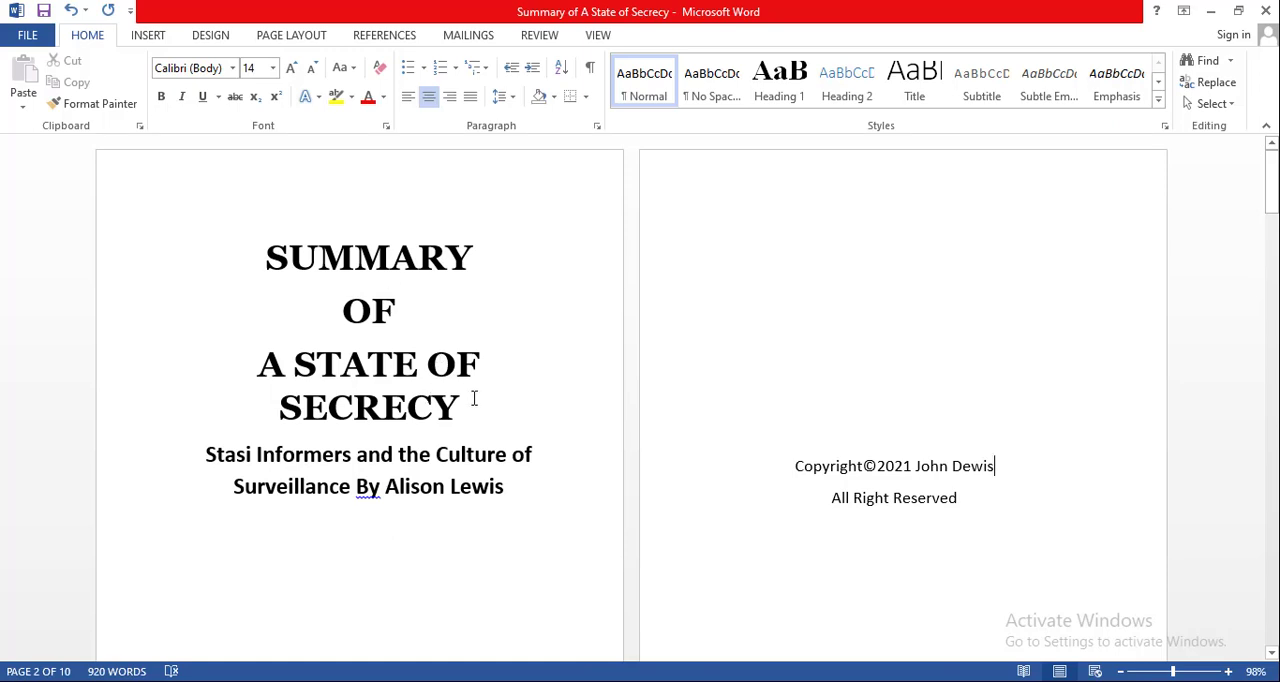
Switch to the Microsoft Word manuscript and copy the title "SUMMARY OF A STATE OF SECRECY" from its first page
drag(474, 399, 268, 255)
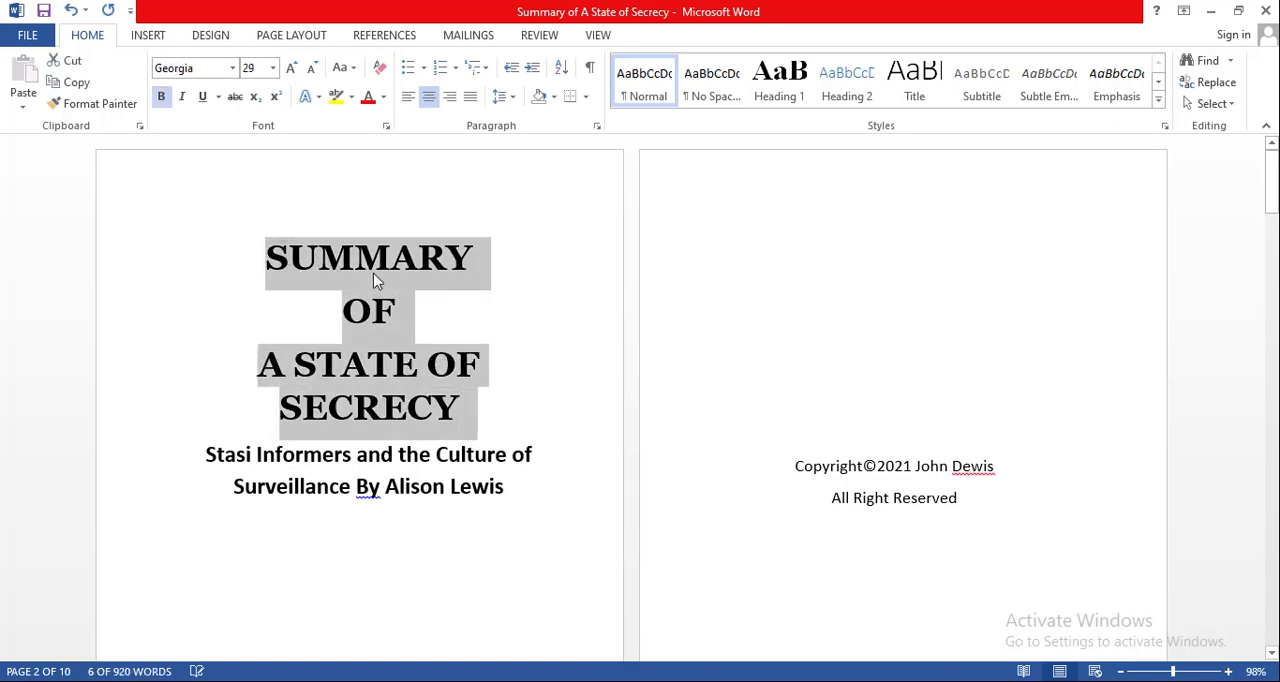
right_click(386, 298)
click(400, 305)
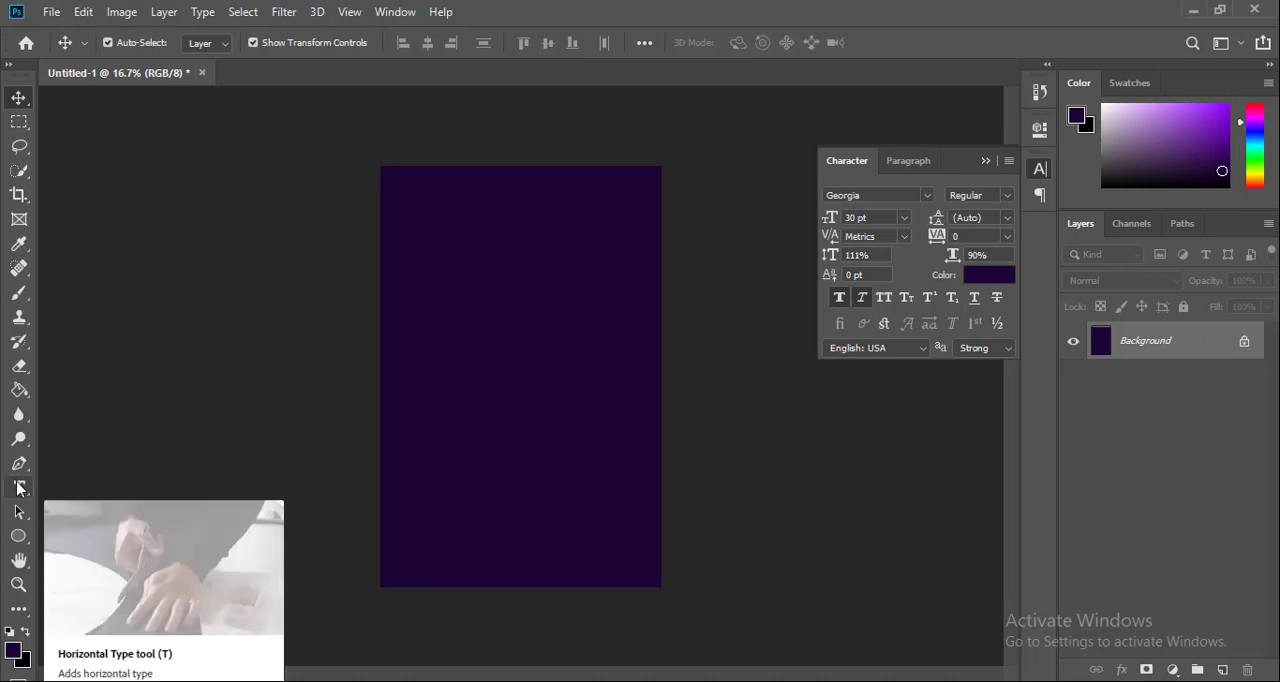
Switch back to Photoshop and paste the copied title as a new horizontal text layer in the upper part of the cover
click(19, 487)
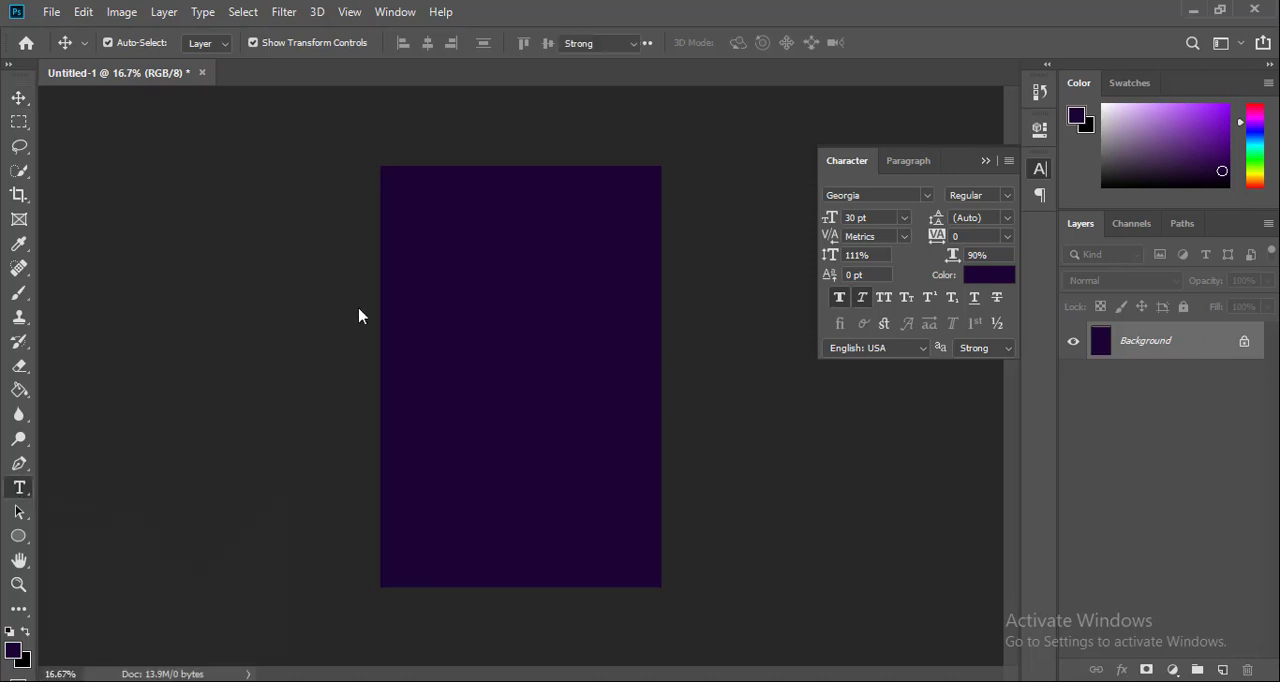
click(508, 245)
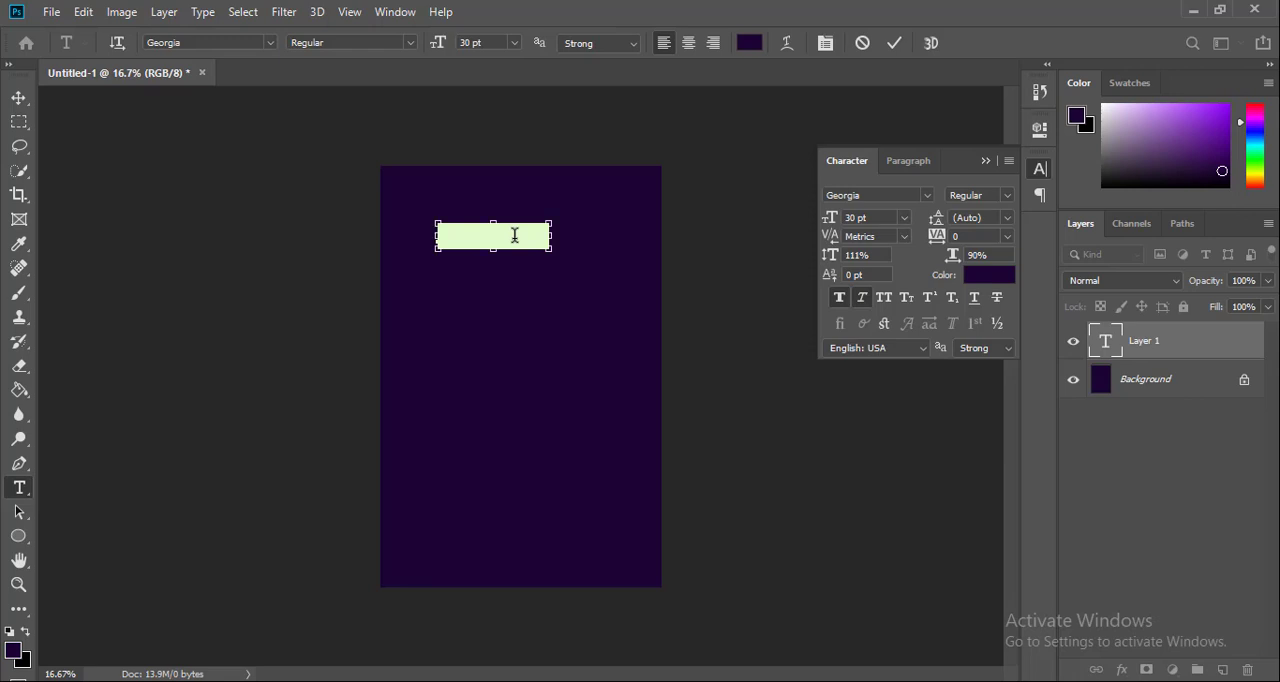
key(ctrl+v)
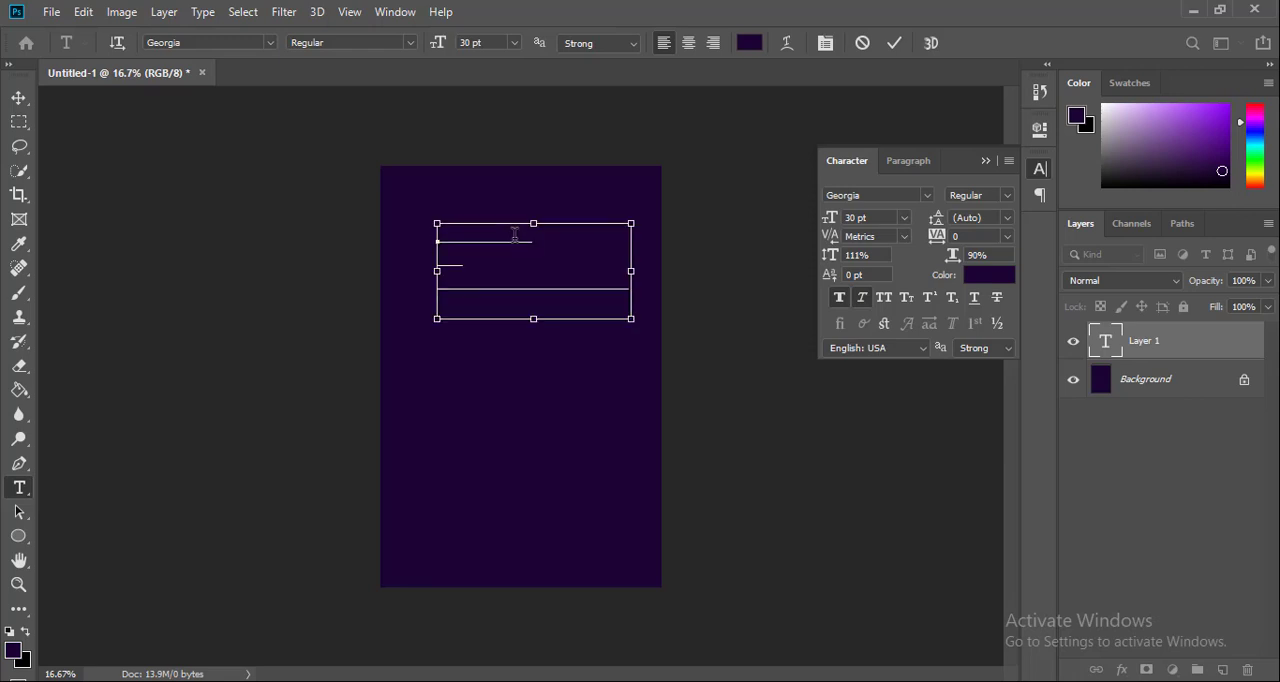
Change the whole title text to white #ffffff and remove its italic style
key(ctrl+a)
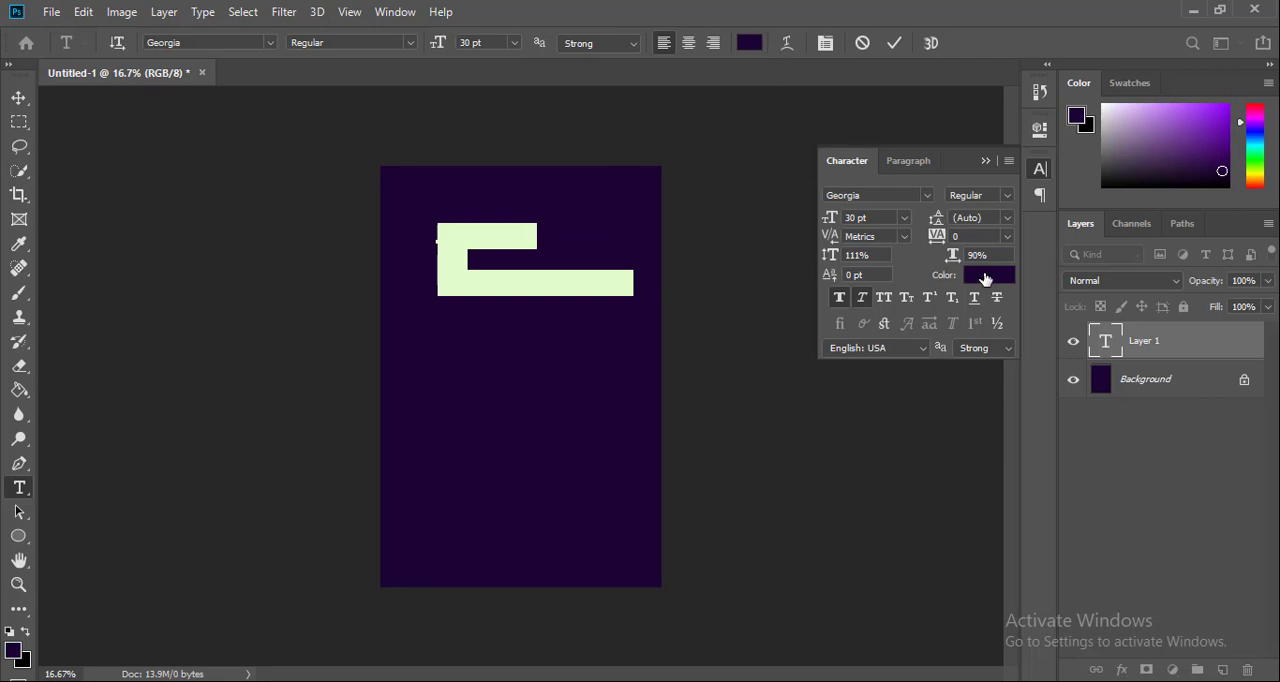
click(985, 276)
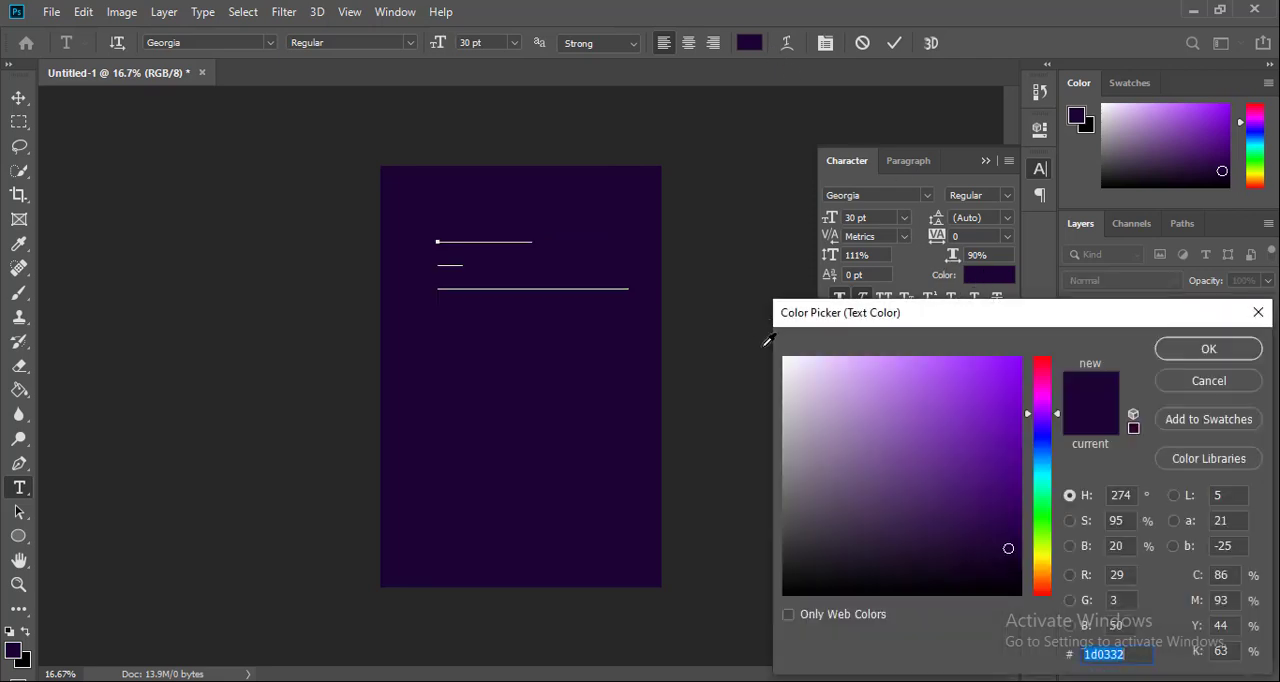
drag(786, 358, 765, 346)
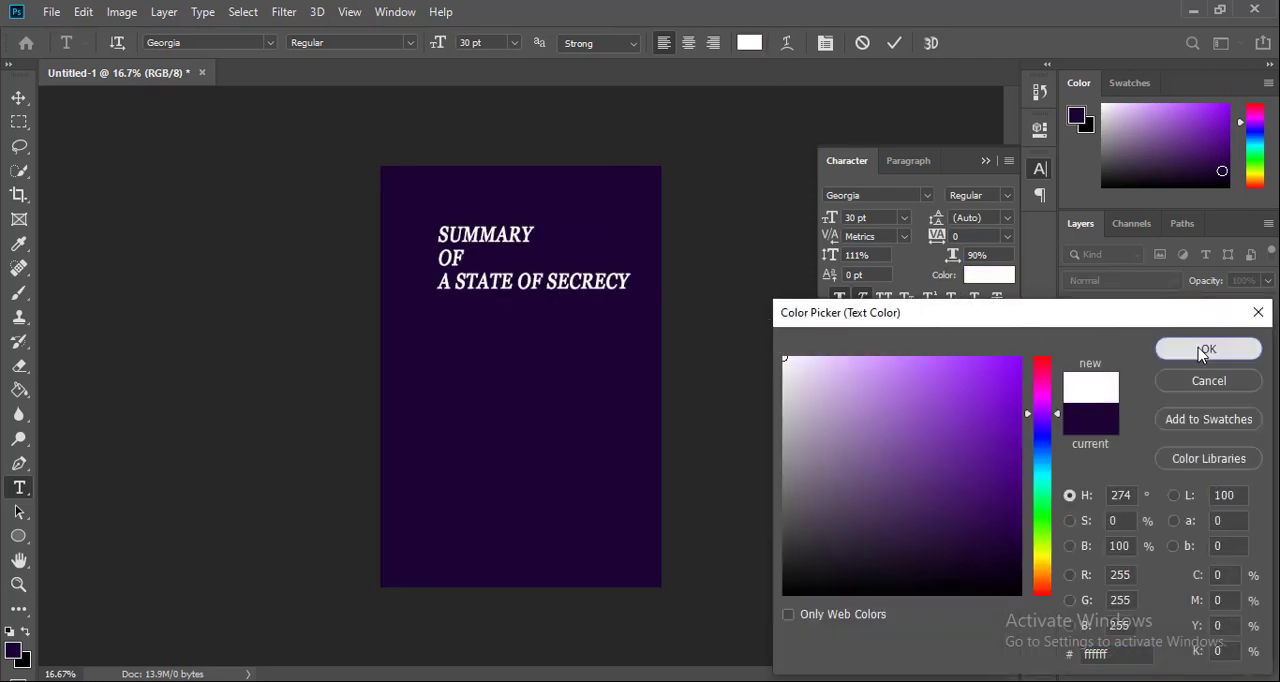
click(1166, 349)
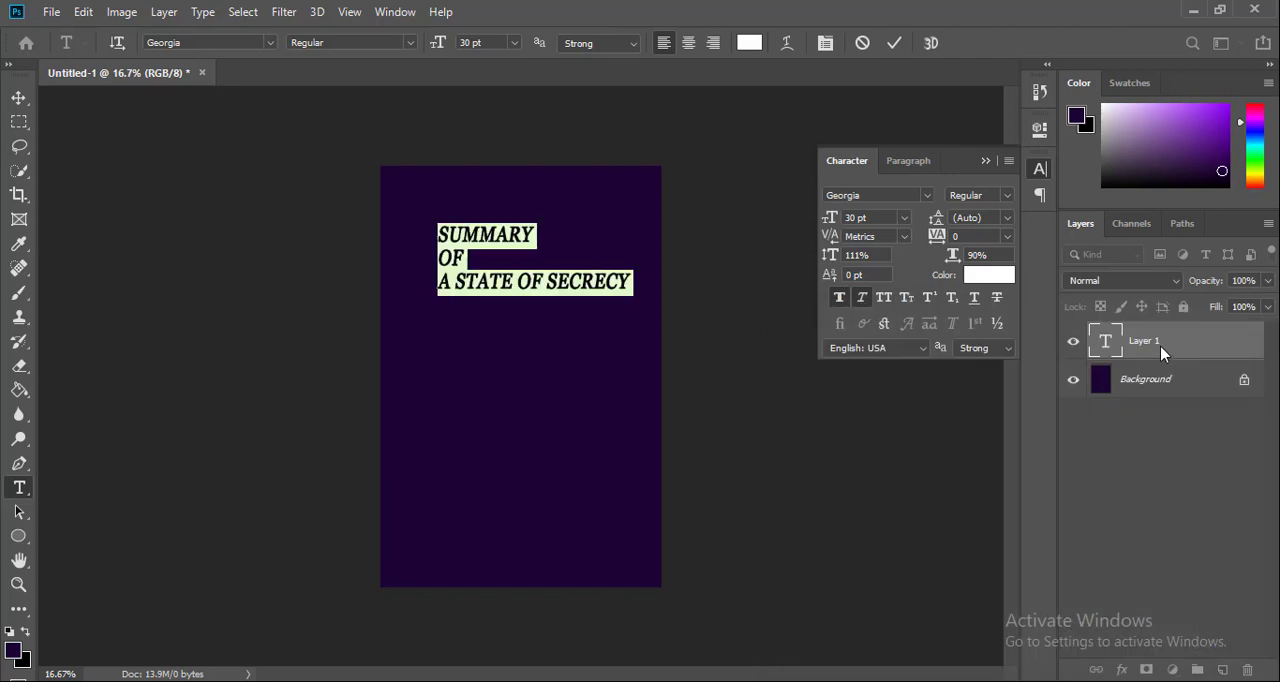
click(863, 297)
click(893, 43)
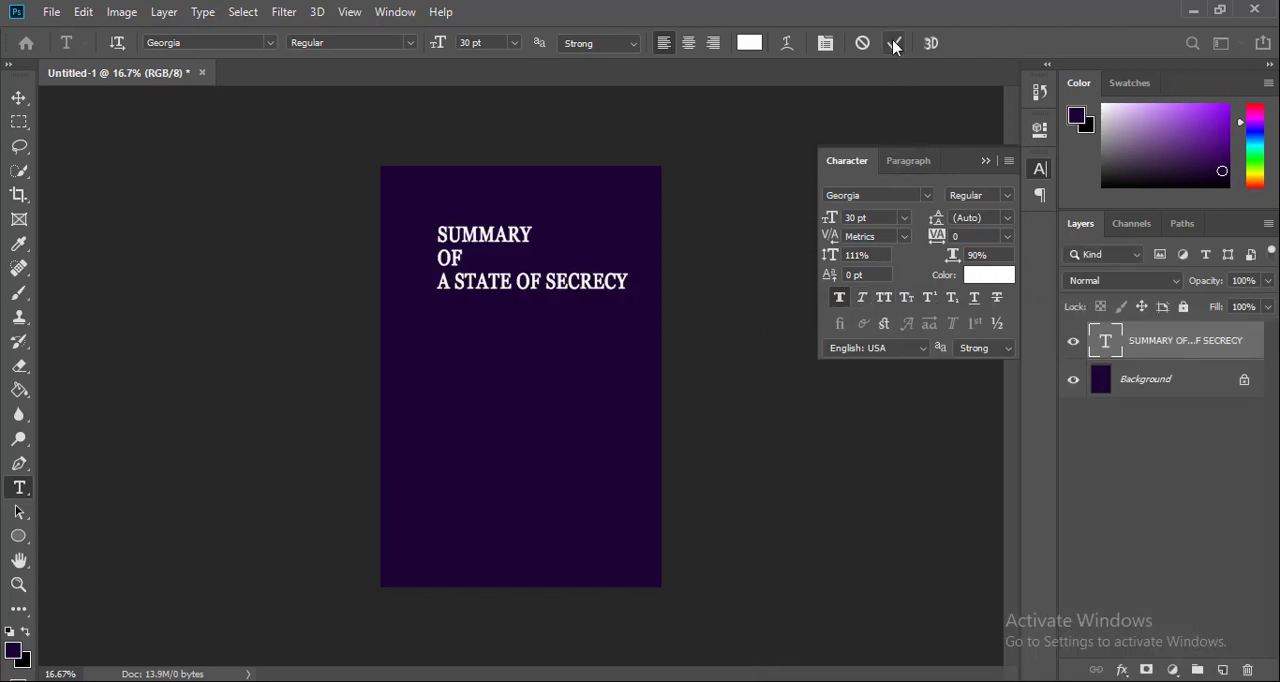
Center-align all three lines of the title text
click(478, 254)
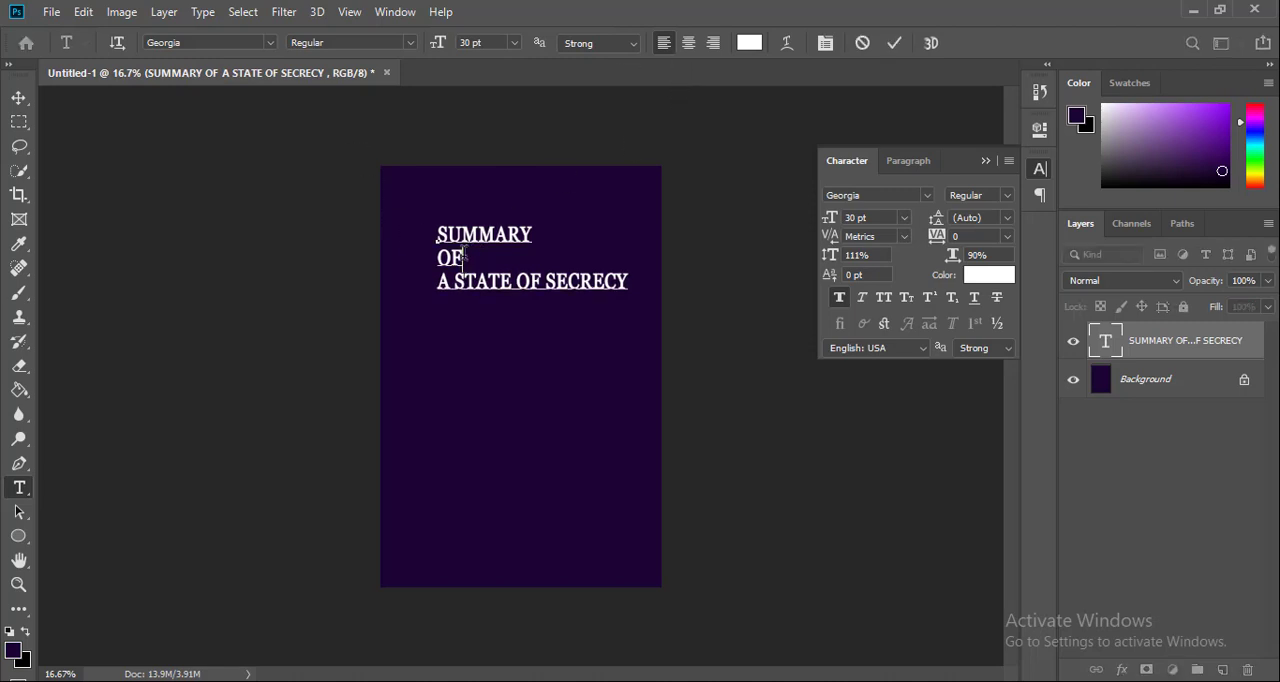
key(ctrl)
key(ctrl+a)
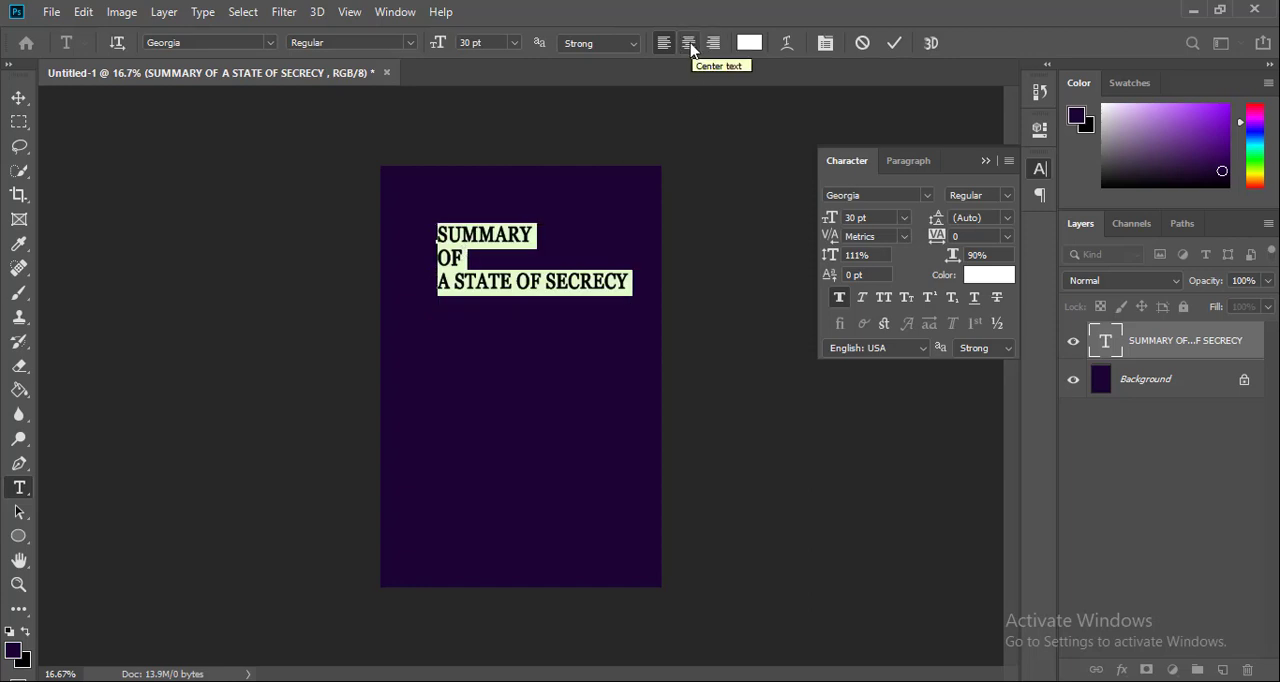
click(689, 44)
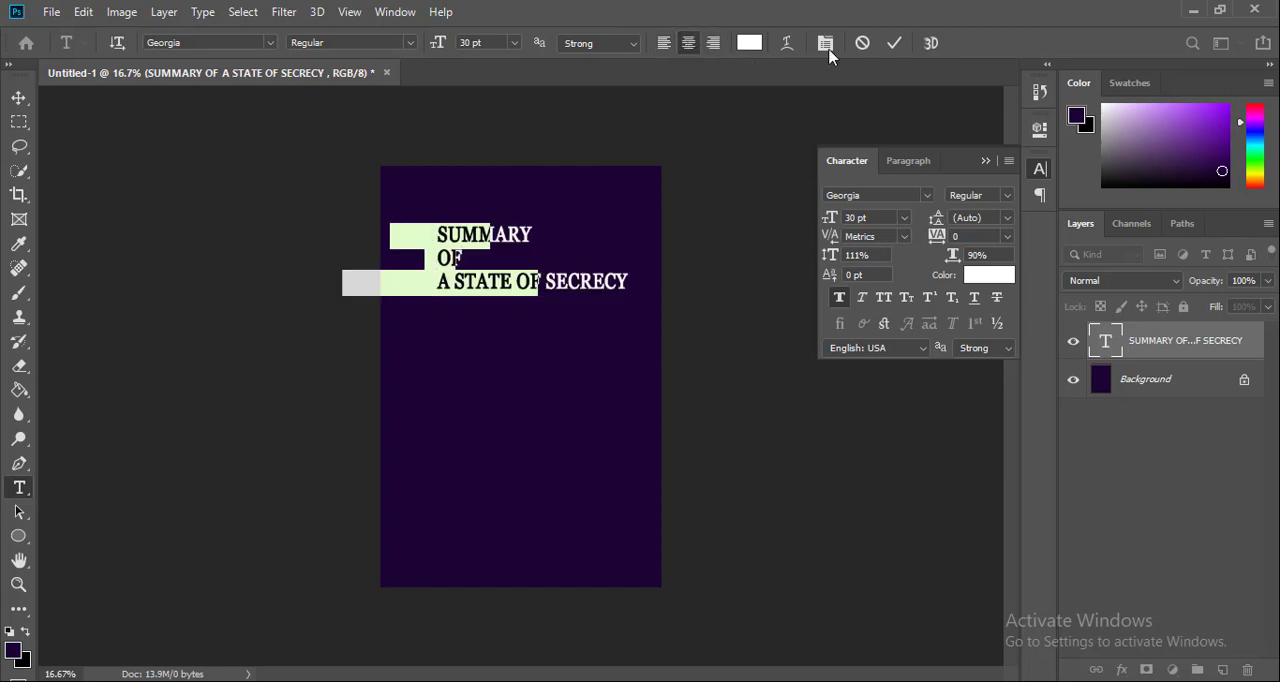
click(896, 46)
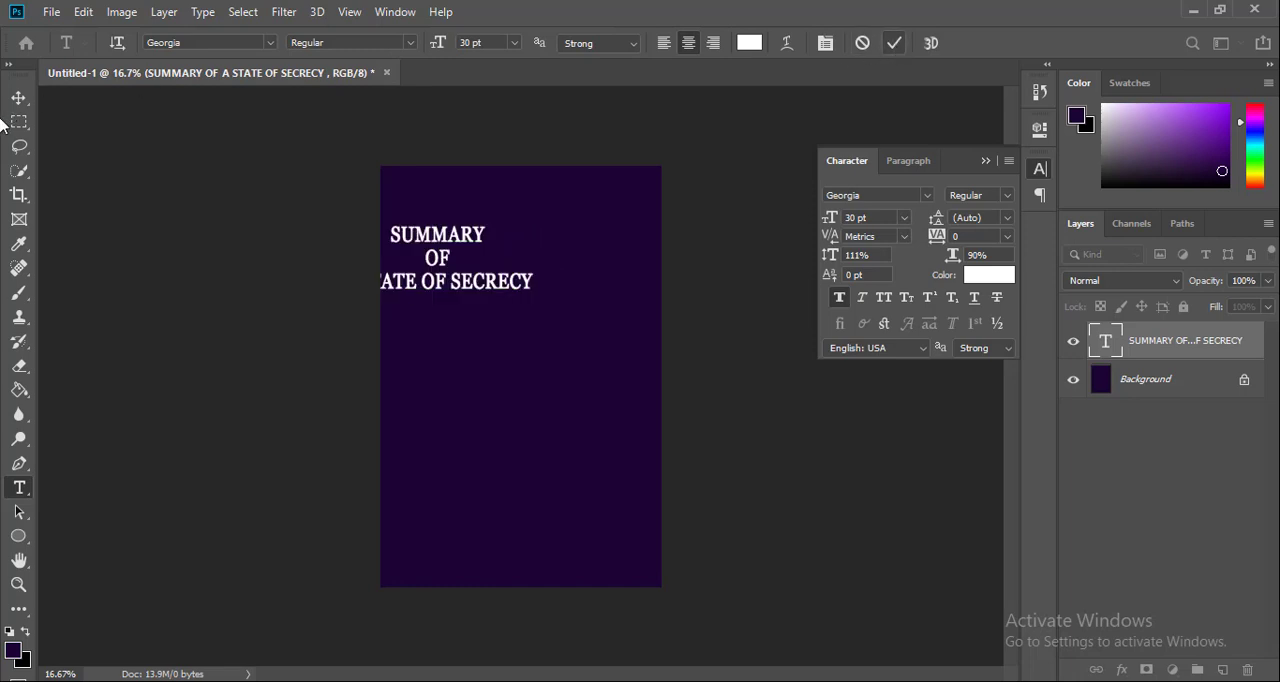
Center the title text layer horizontally on the cover, with alignment set relative to the canvas
key(v)
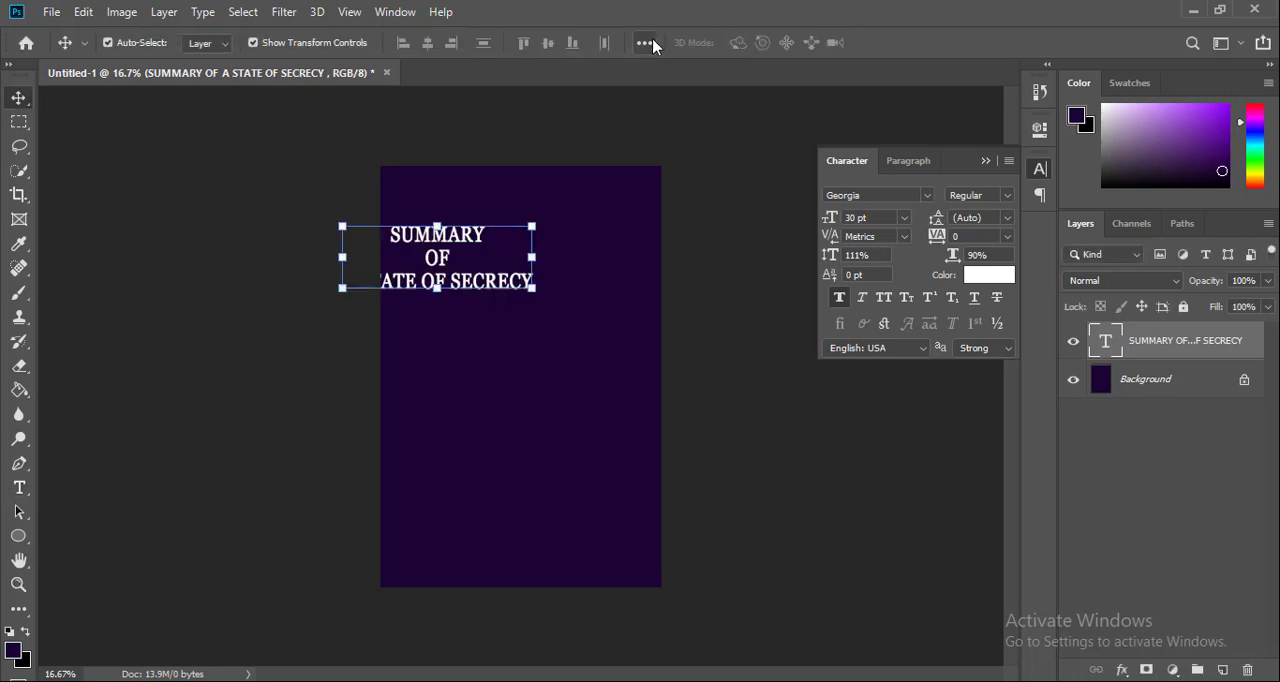
click(644, 43)
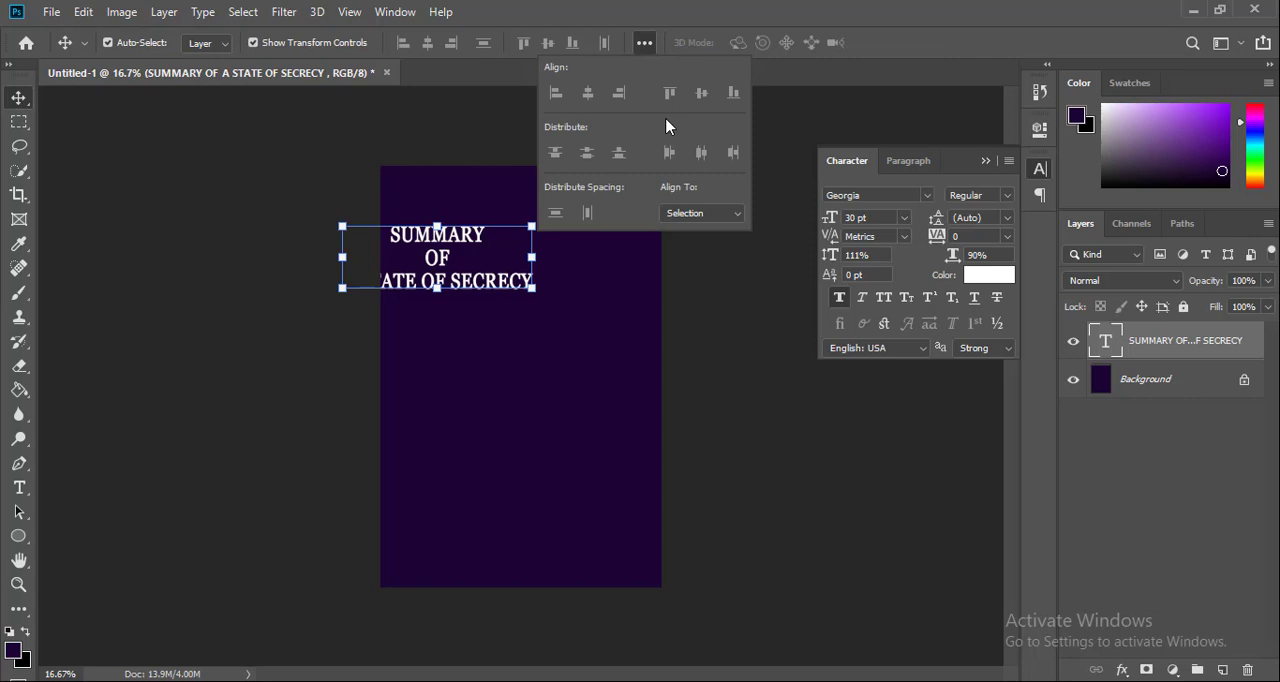
click(698, 213)
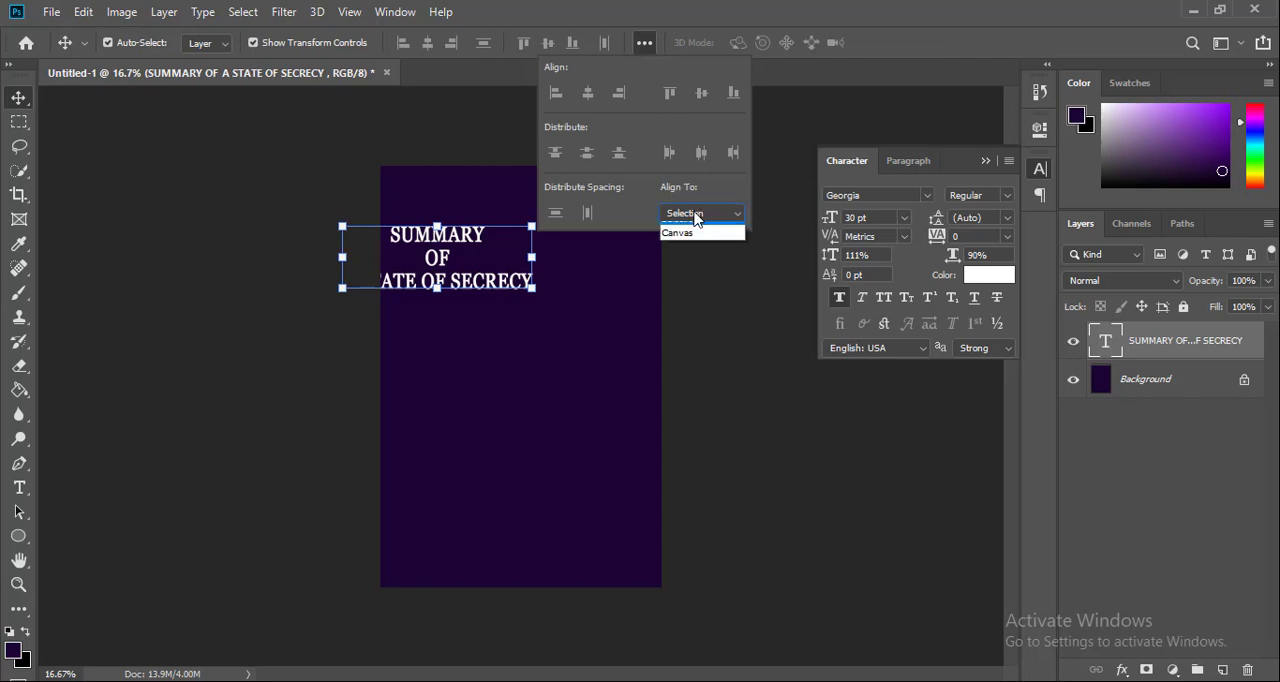
click(685, 245)
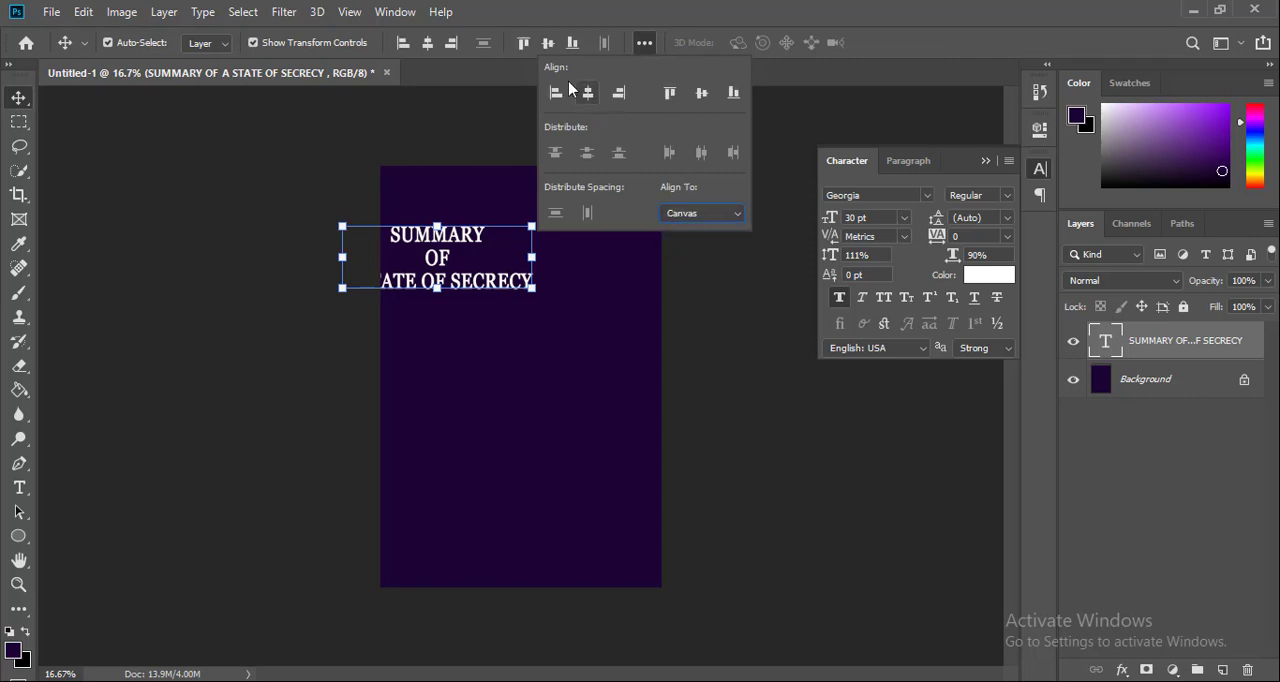
click(427, 43)
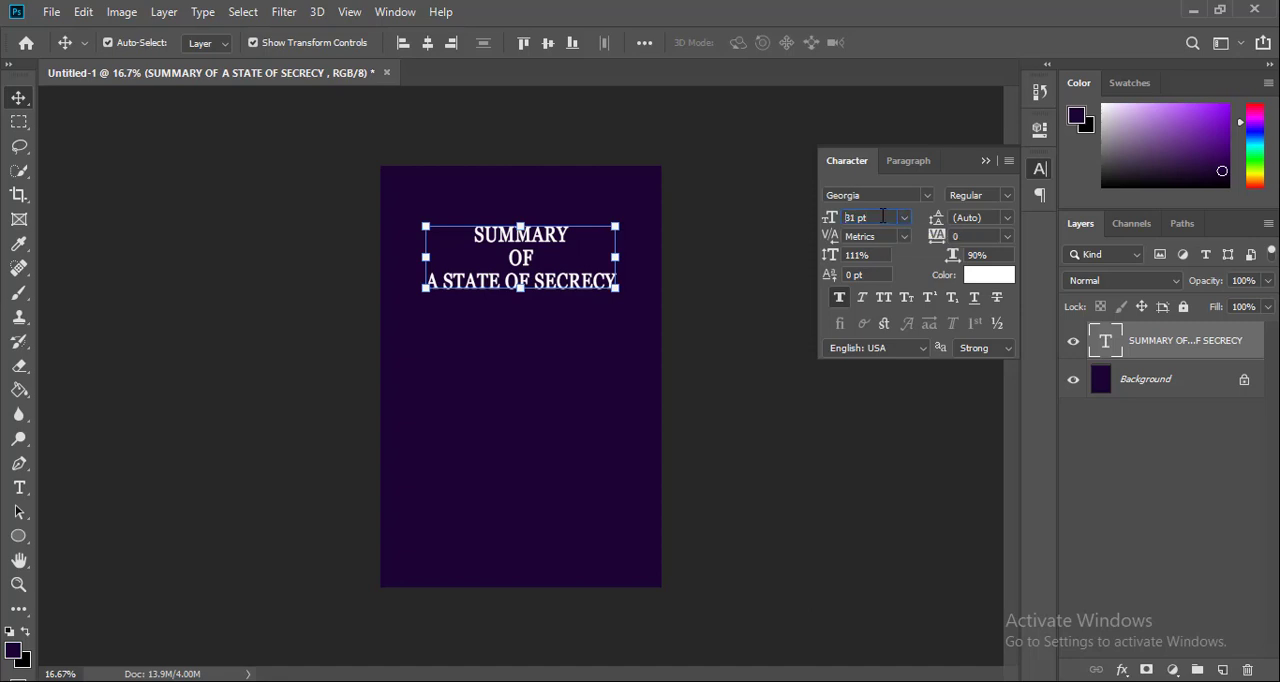
Increase the font size of the whole title to 41 pt
key(Up)
key(Up)
key(Up)
key(Up)
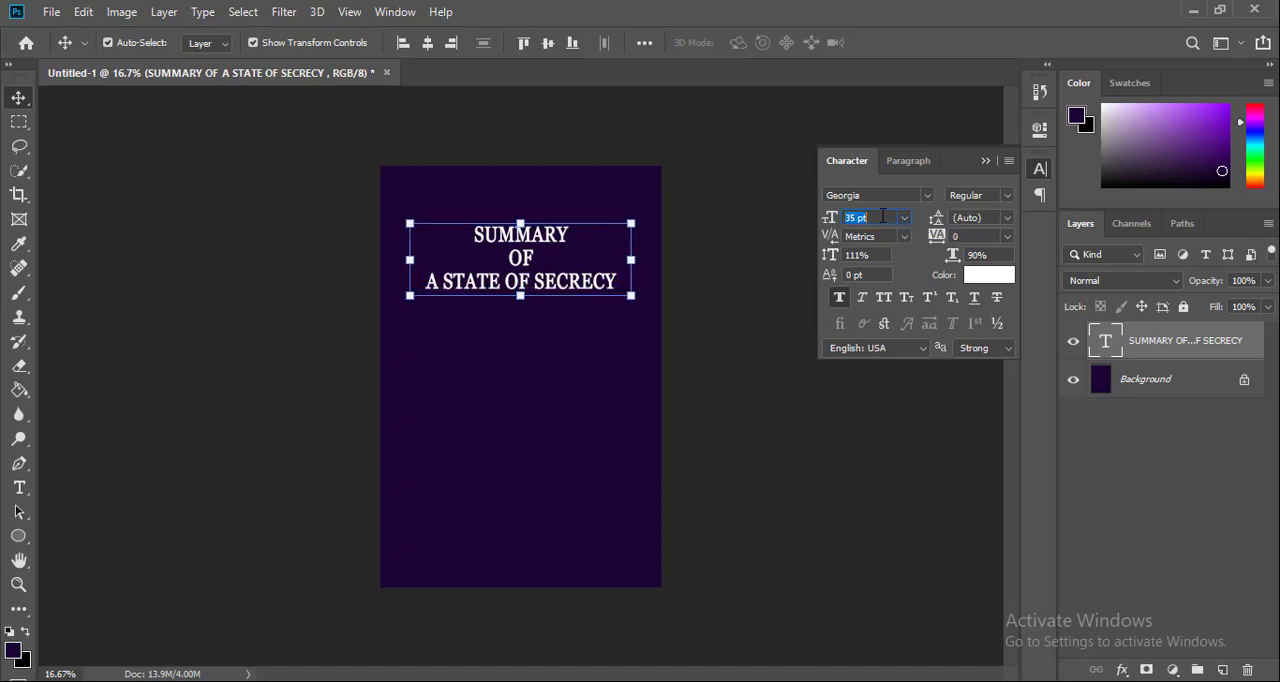
key(Up)
key(Up)
key(Up)
key(Up)
key(Up)
key(Up)
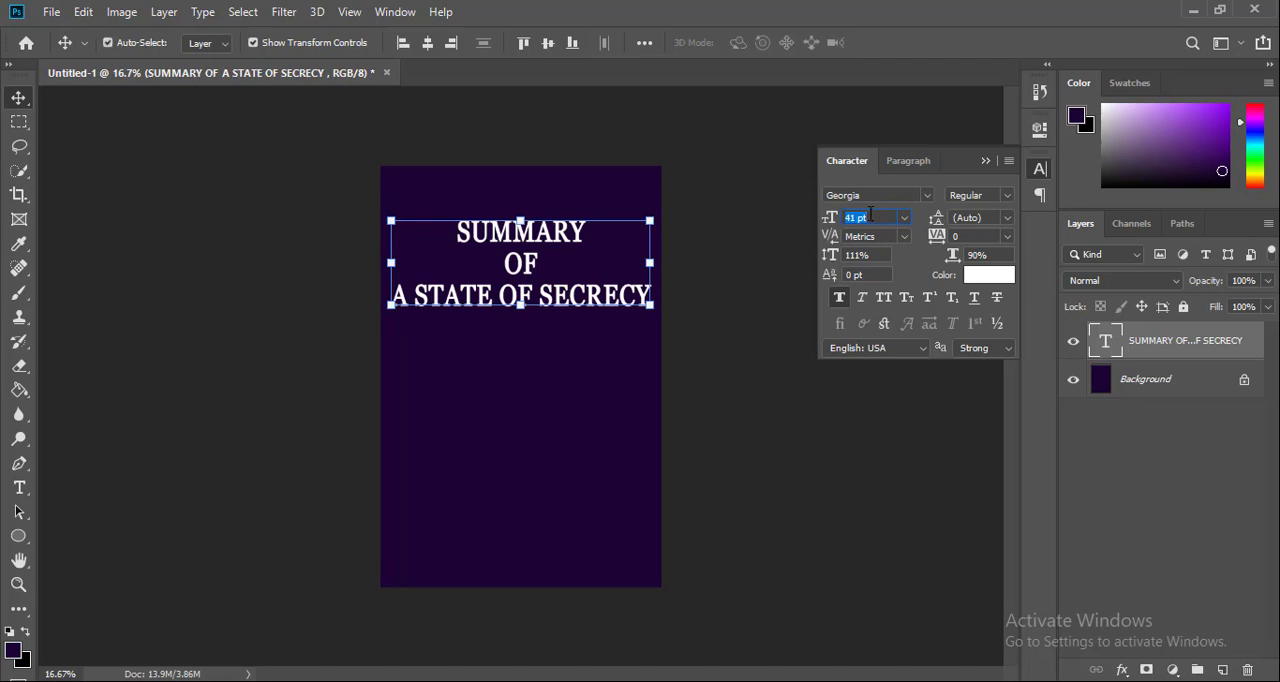
click(652, 354)
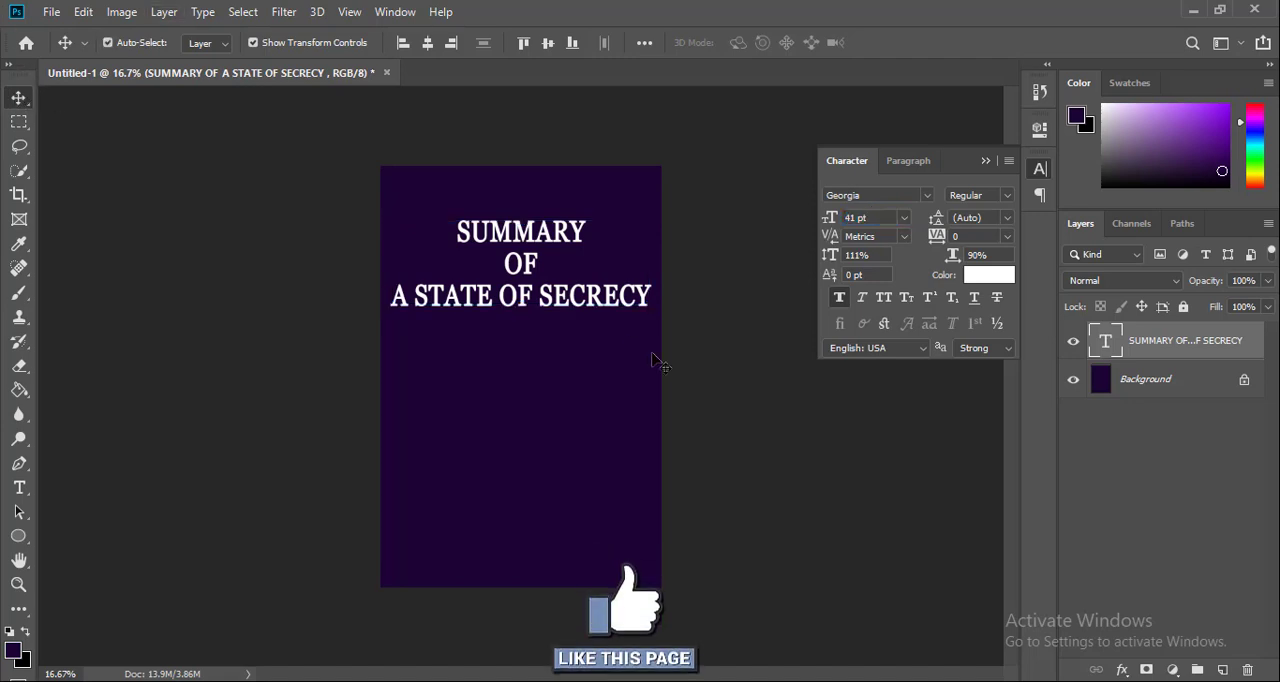
Enlarge only the word "SUMMARY" in the title to 67 pt and commit the text edit
key(ctrl+0)
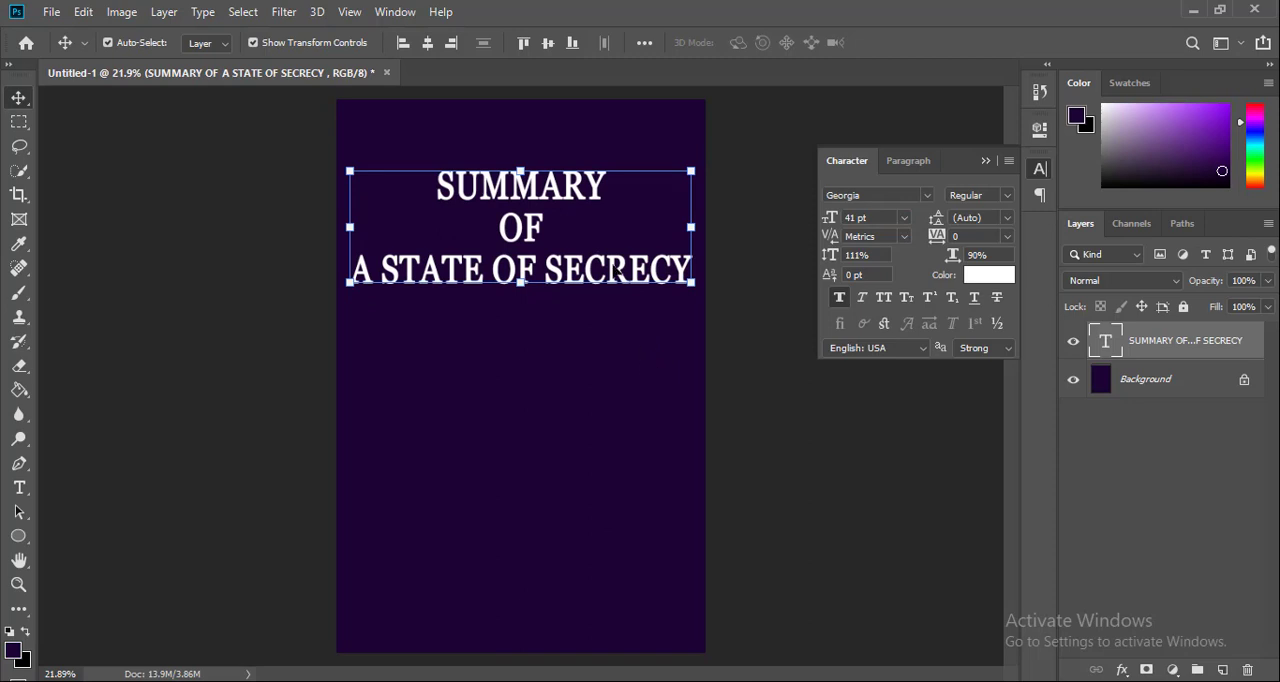
key(t)
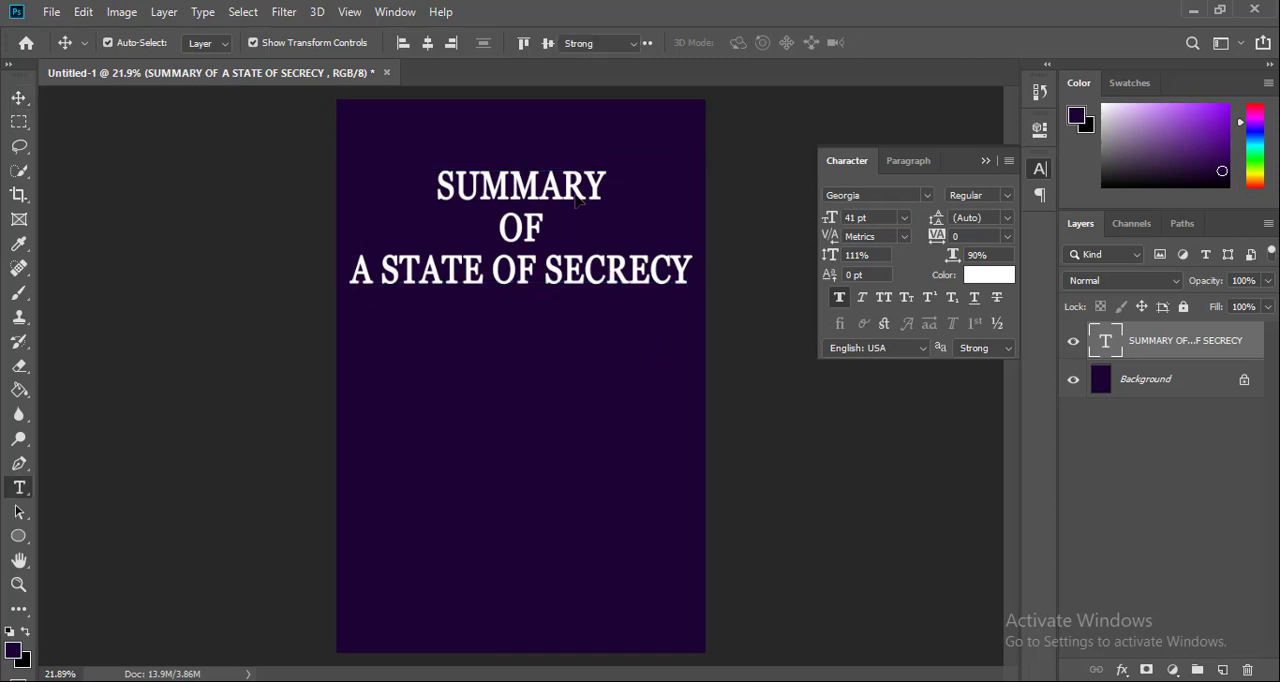
click(577, 200)
key(ctrl+a)
click(586, 182)
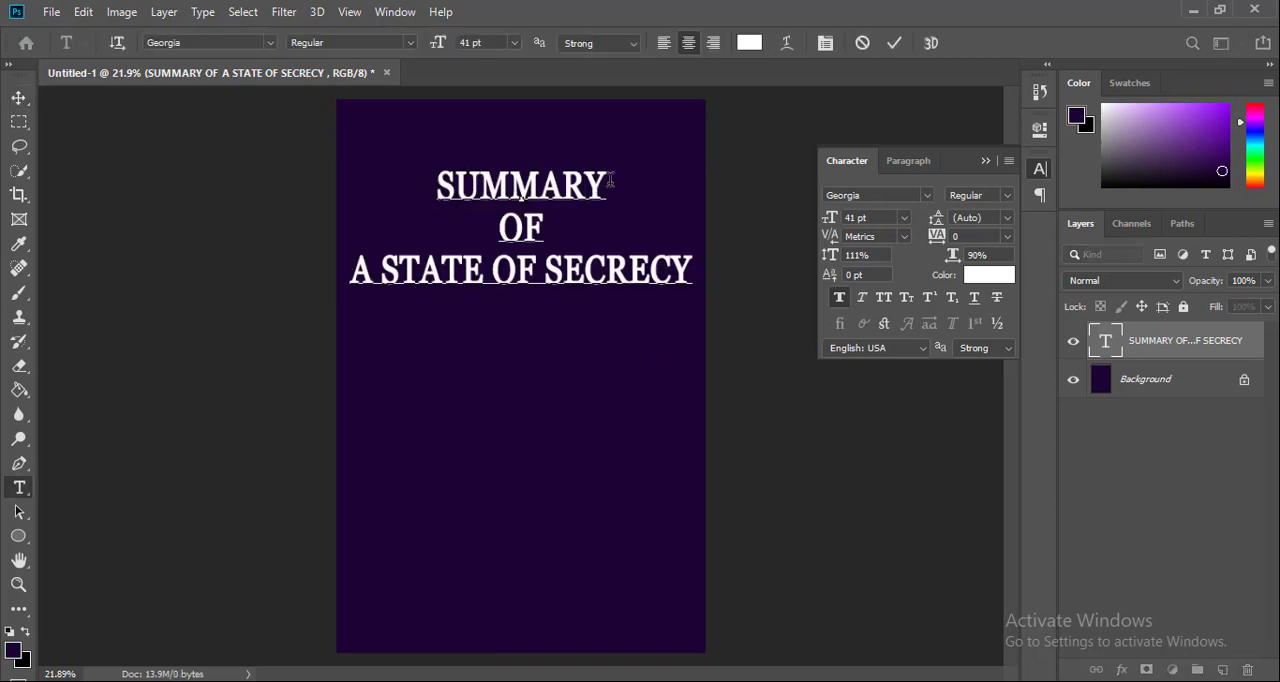
drag(615, 179, 428, 183)
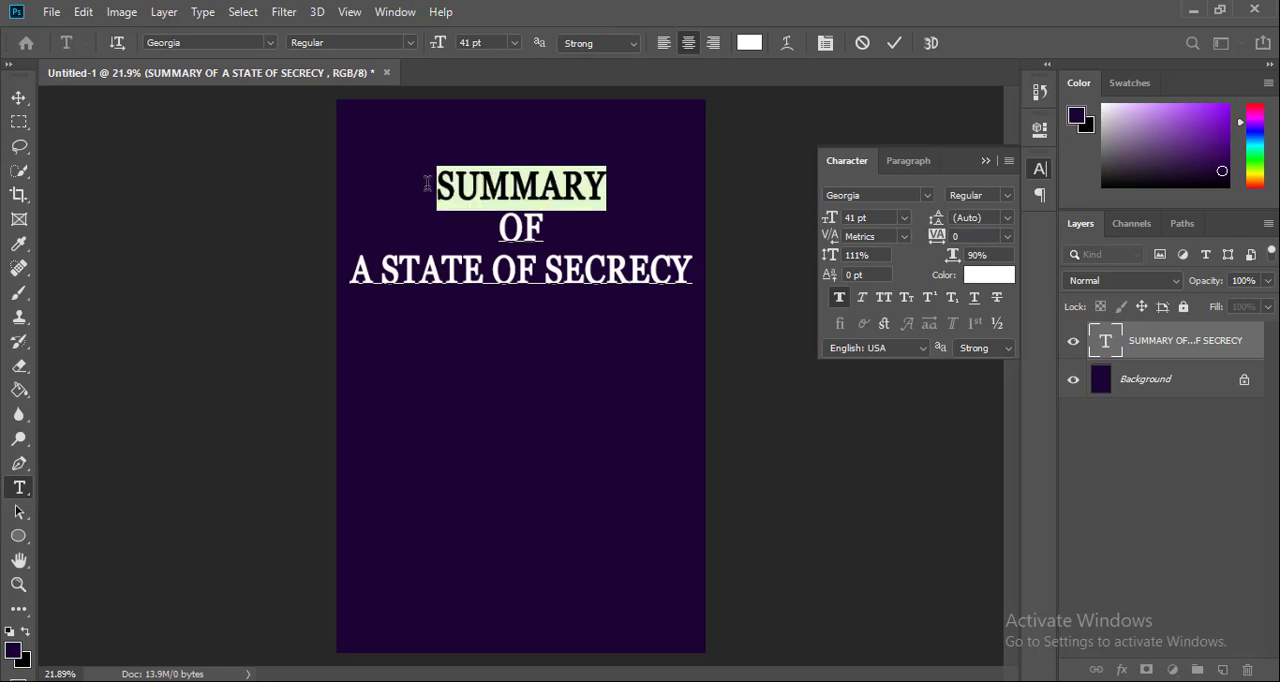
click(905, 218)
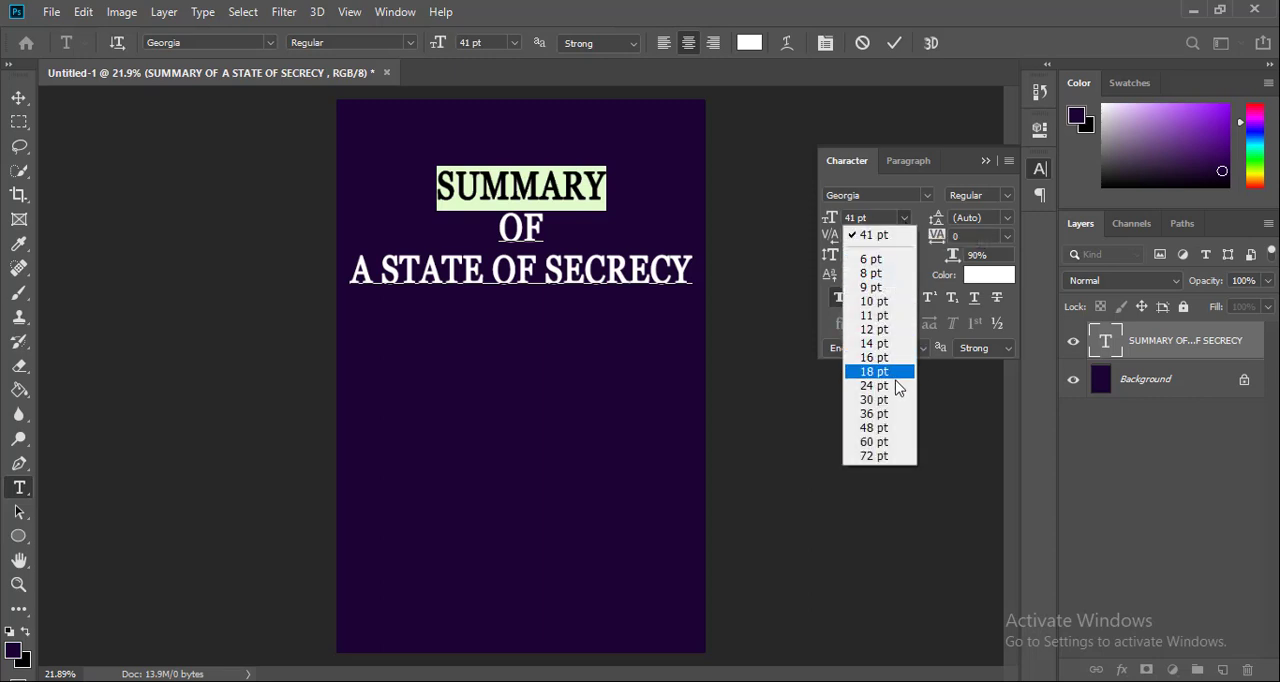
click(878, 442)
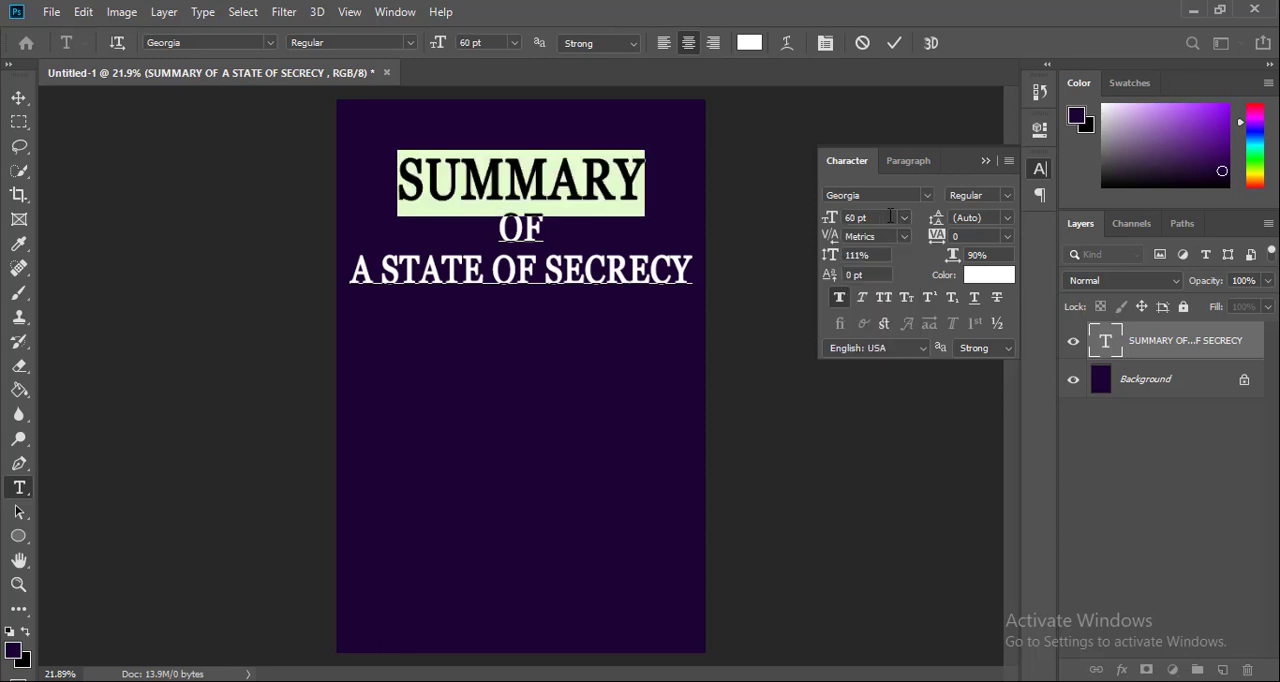
scroll(893, 217, up, 4)
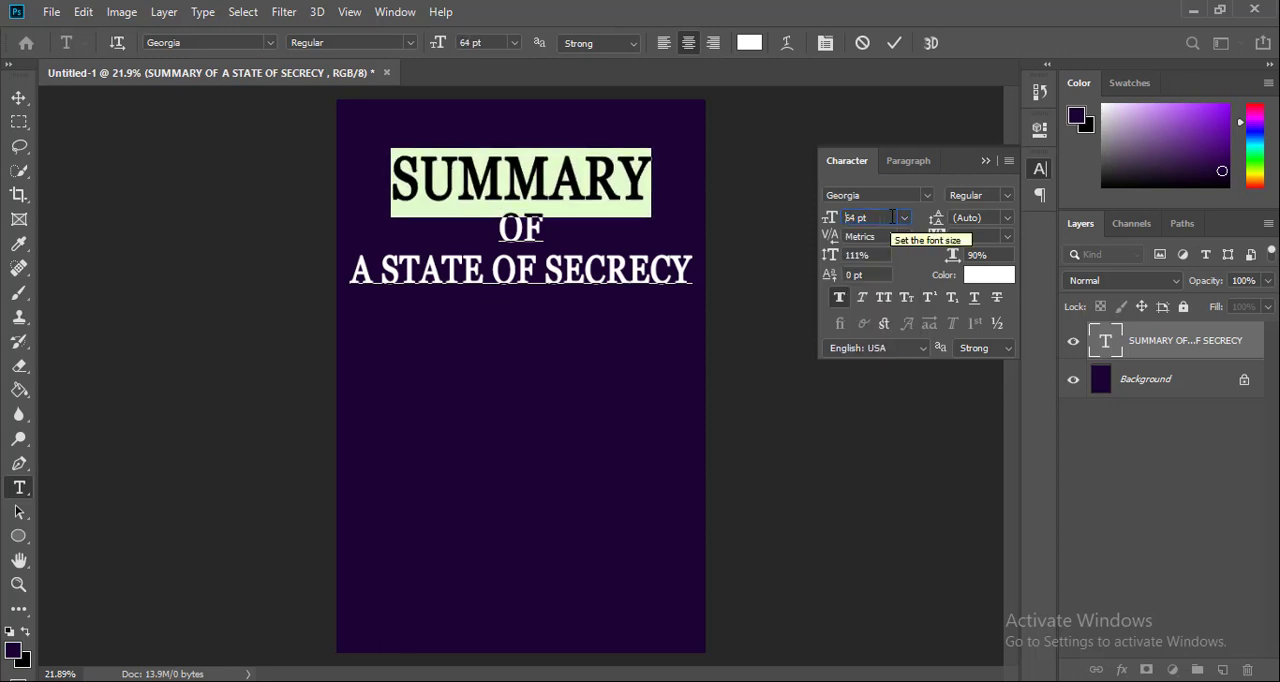
scroll(893, 217, up, 3)
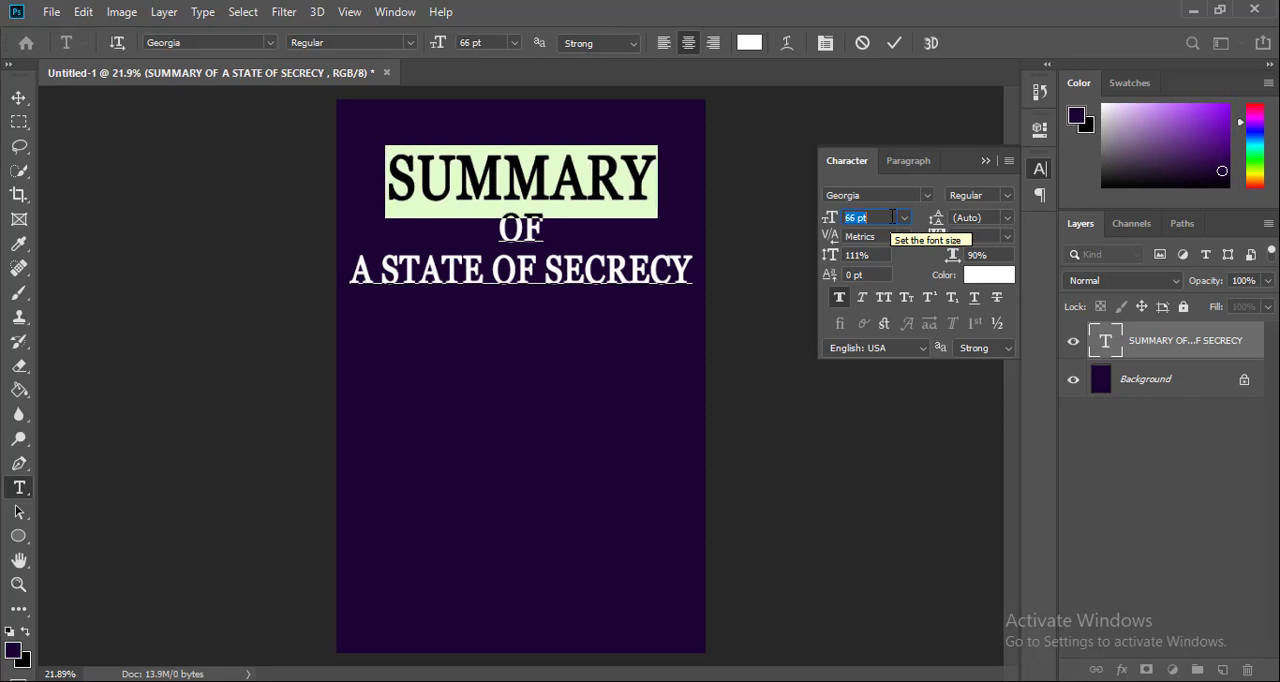
click(898, 43)
key(v)
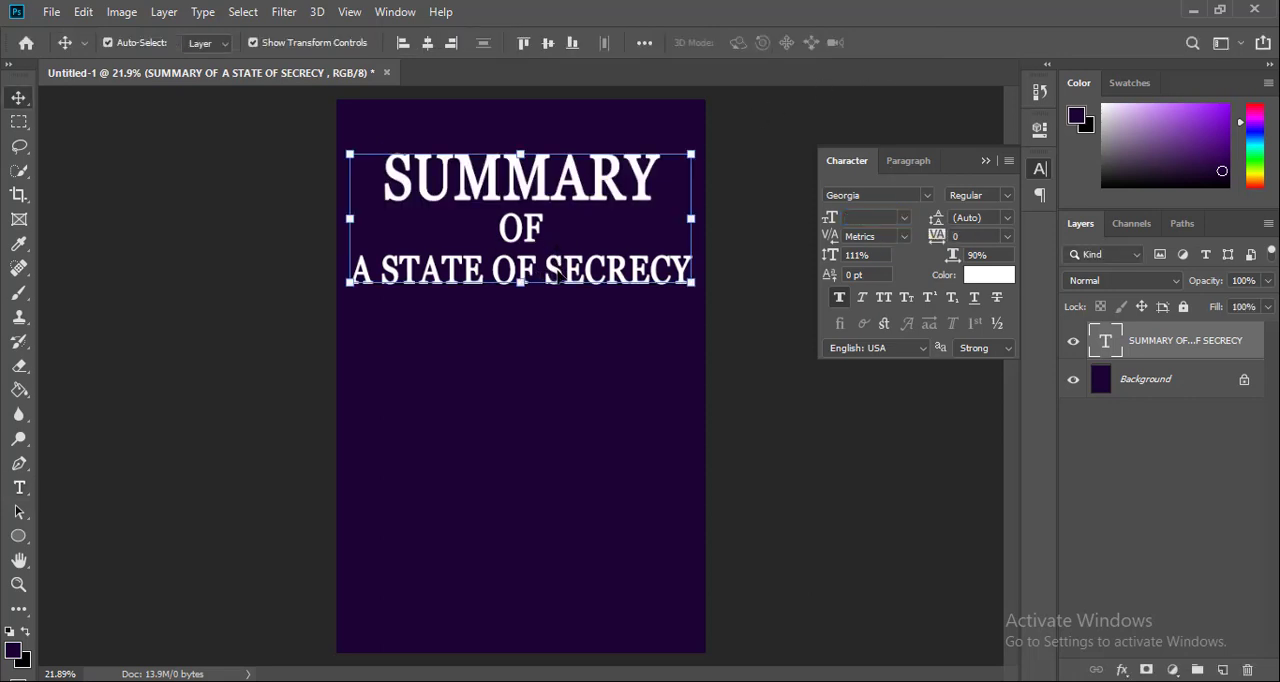
Reduce the title line "A STATE OF SECRECY" to 37 pt and commit the text edit
double_click(354, 272)
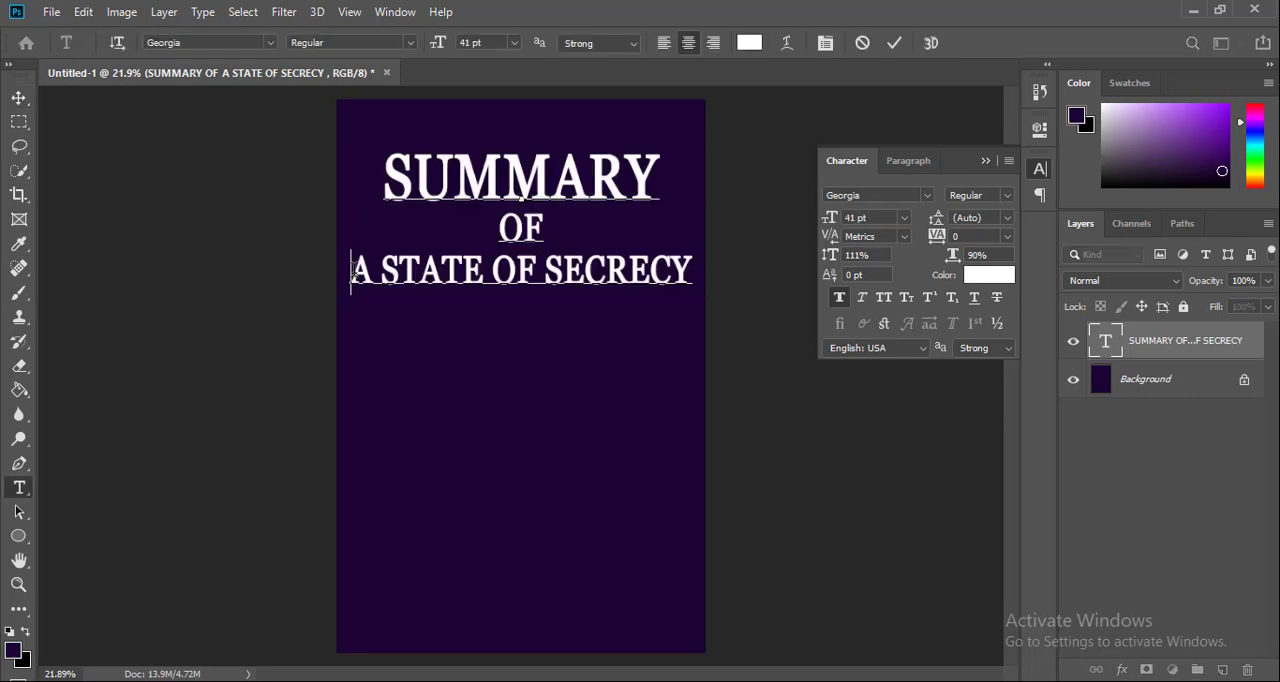
drag(352, 275, 703, 287)
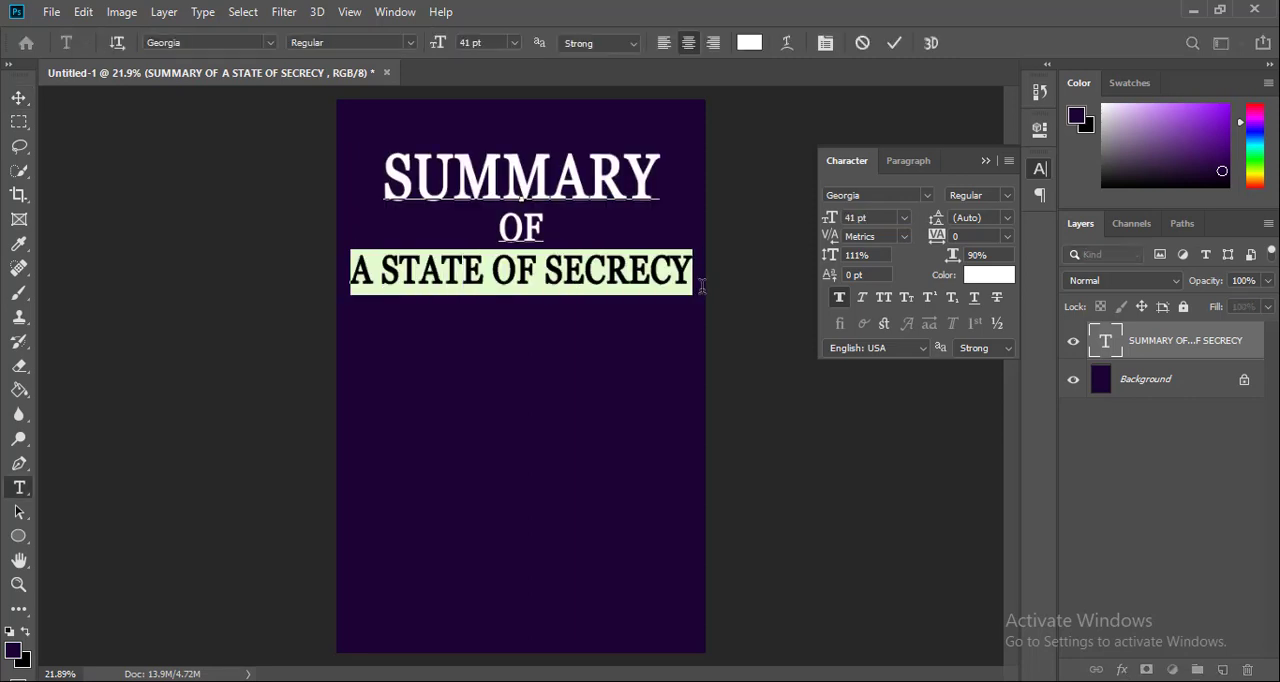
click(885, 220)
key(Down)
key(Down)
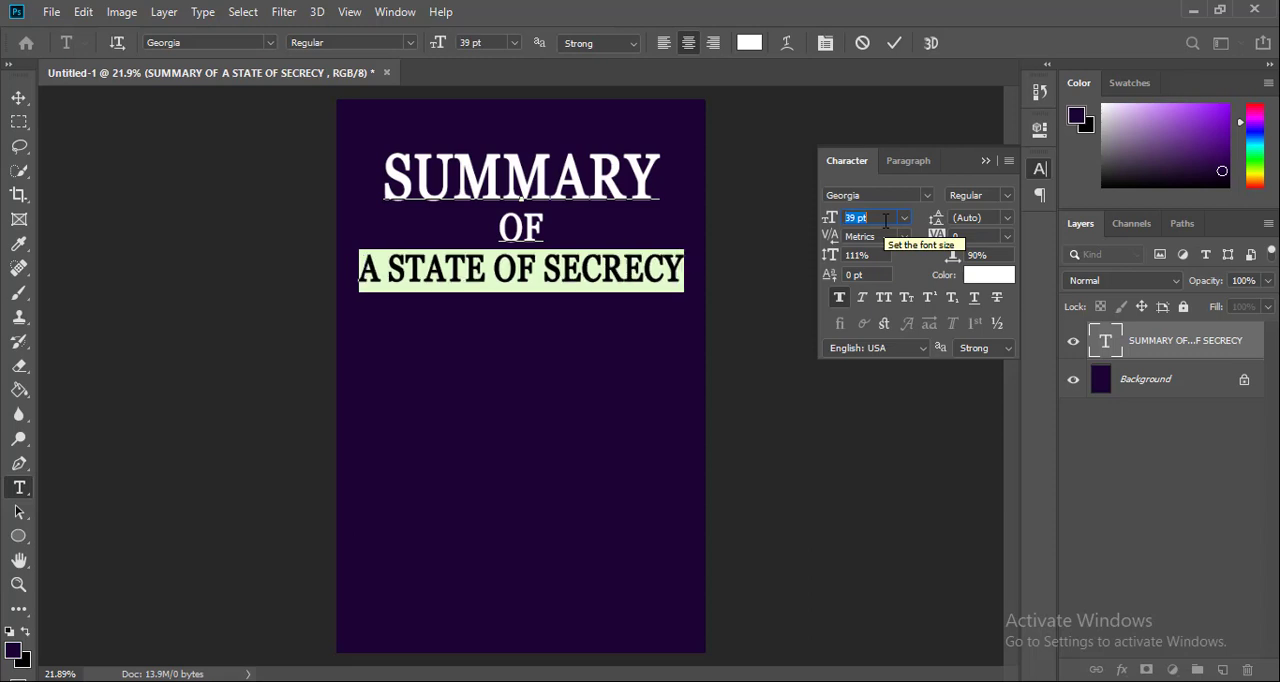
key(Down)
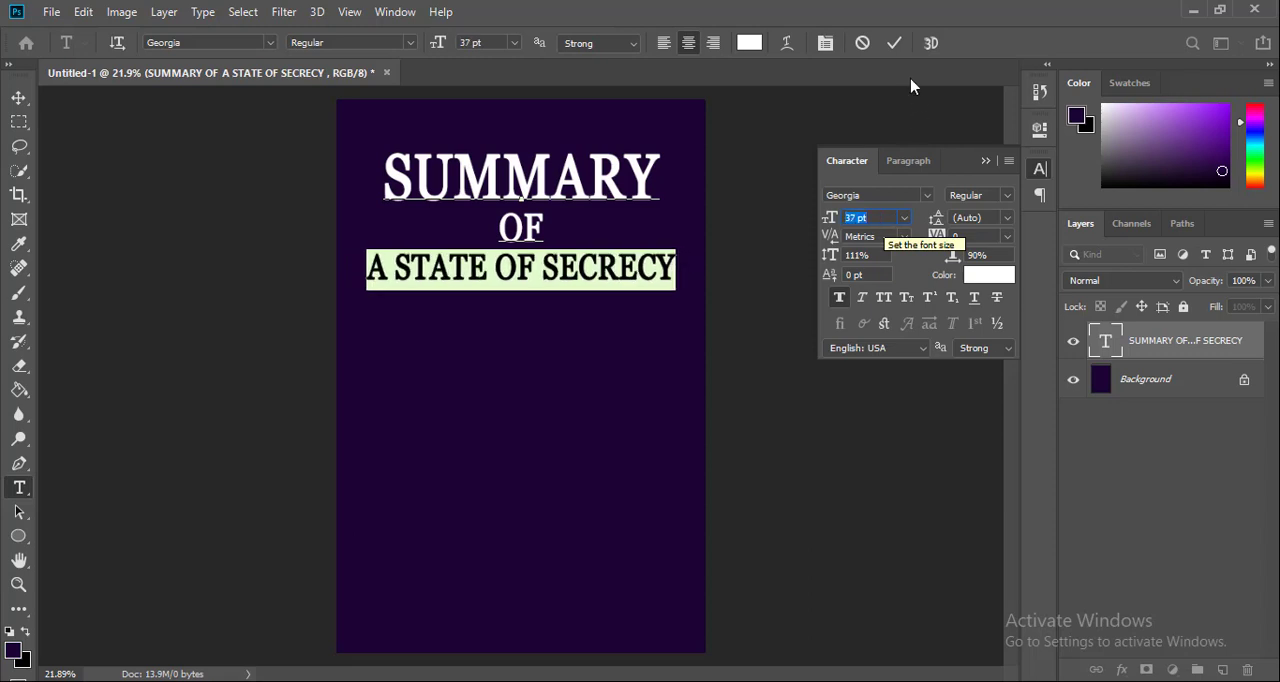
click(893, 43)
key(v)
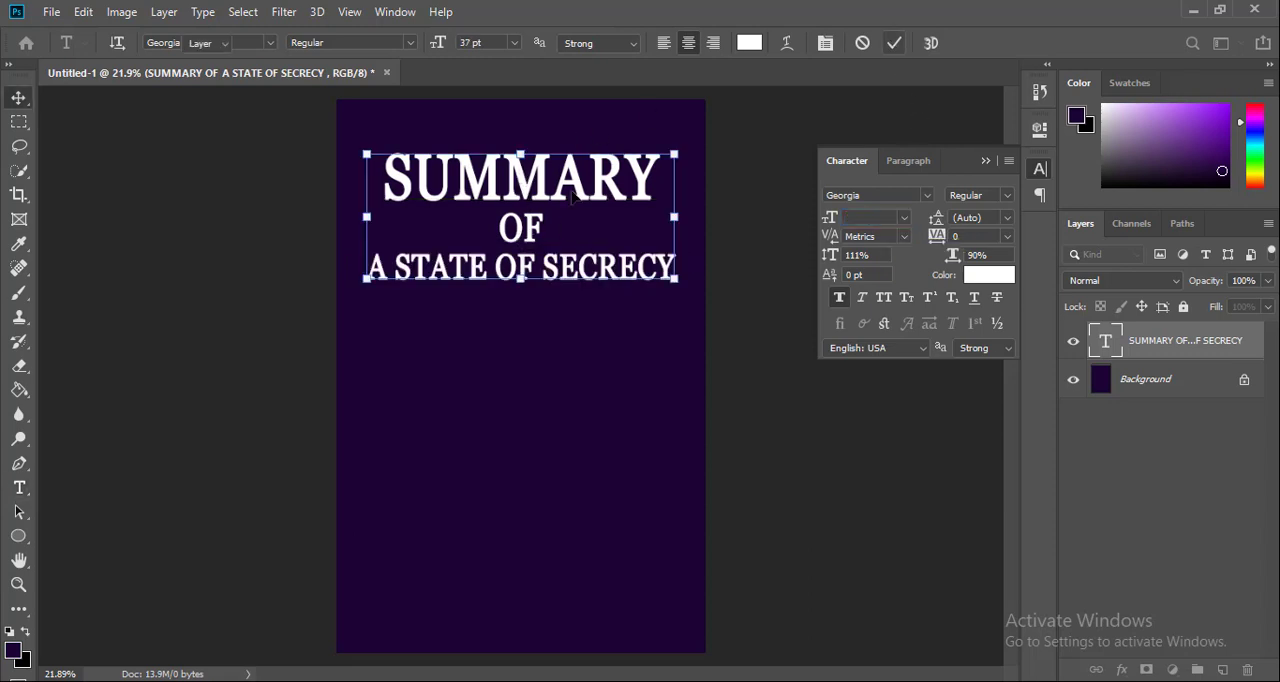
Move the title block slightly lower on the cover and set its font style to Bold
drag(573, 197, 578, 208)
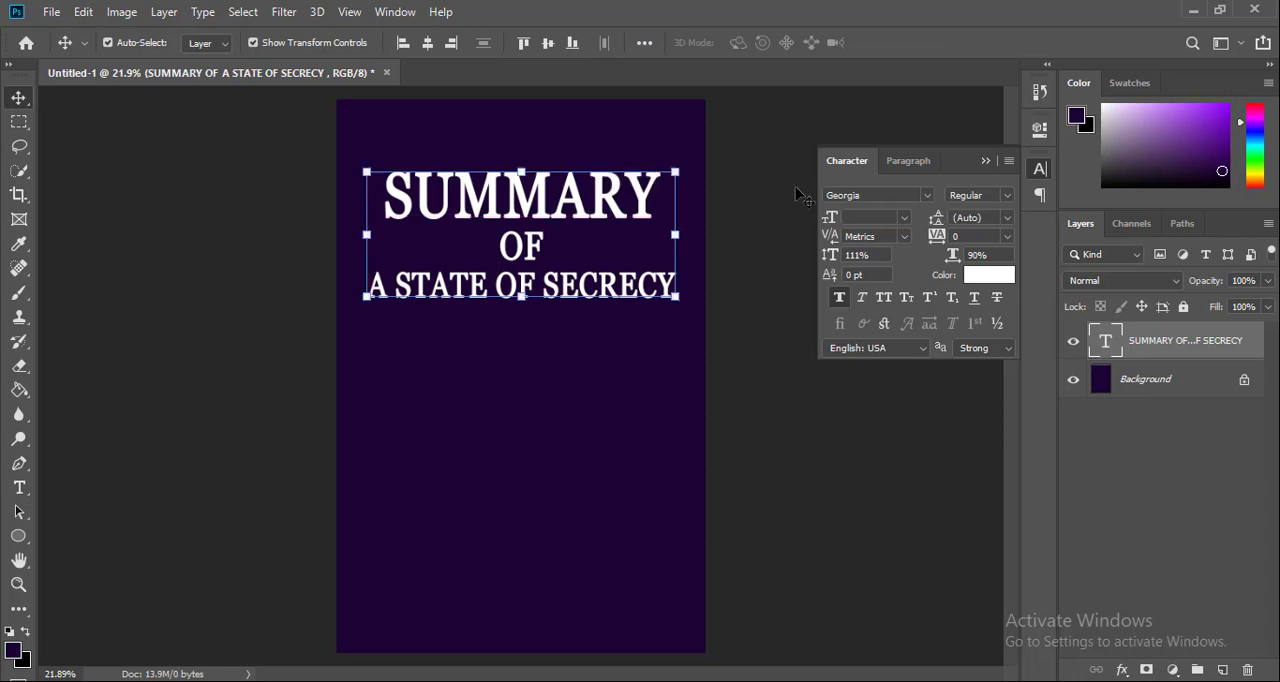
click(1007, 200)
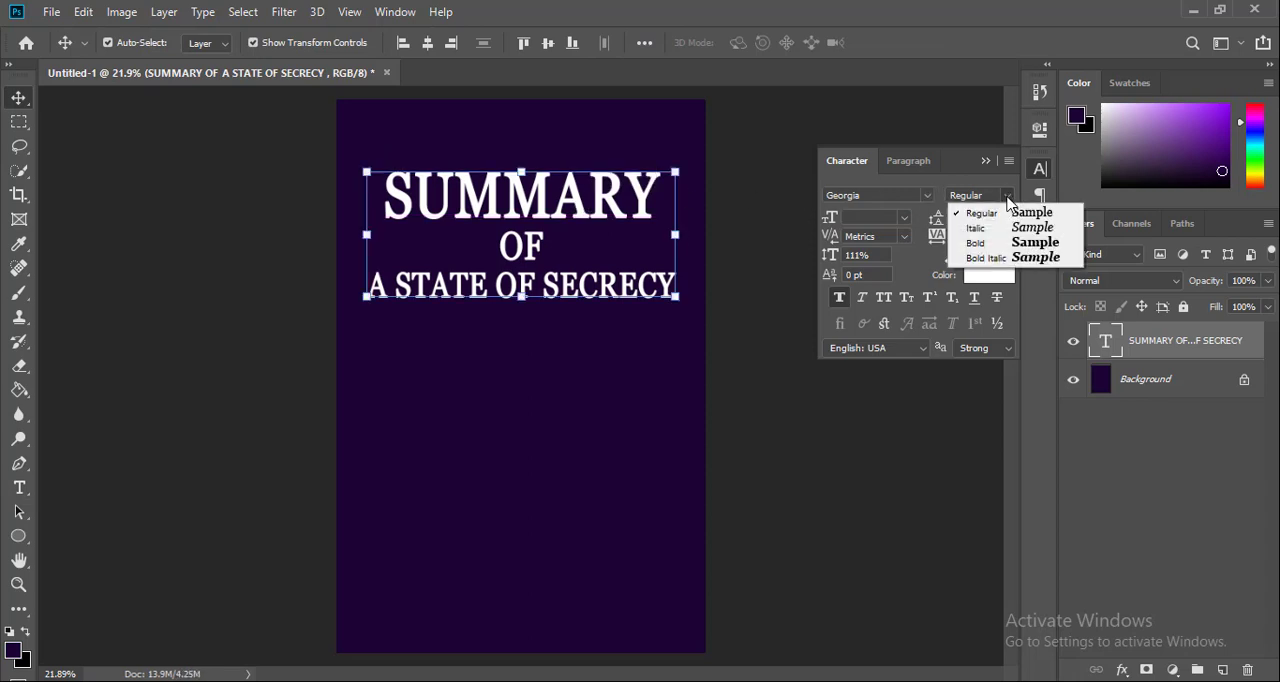
click(1004, 245)
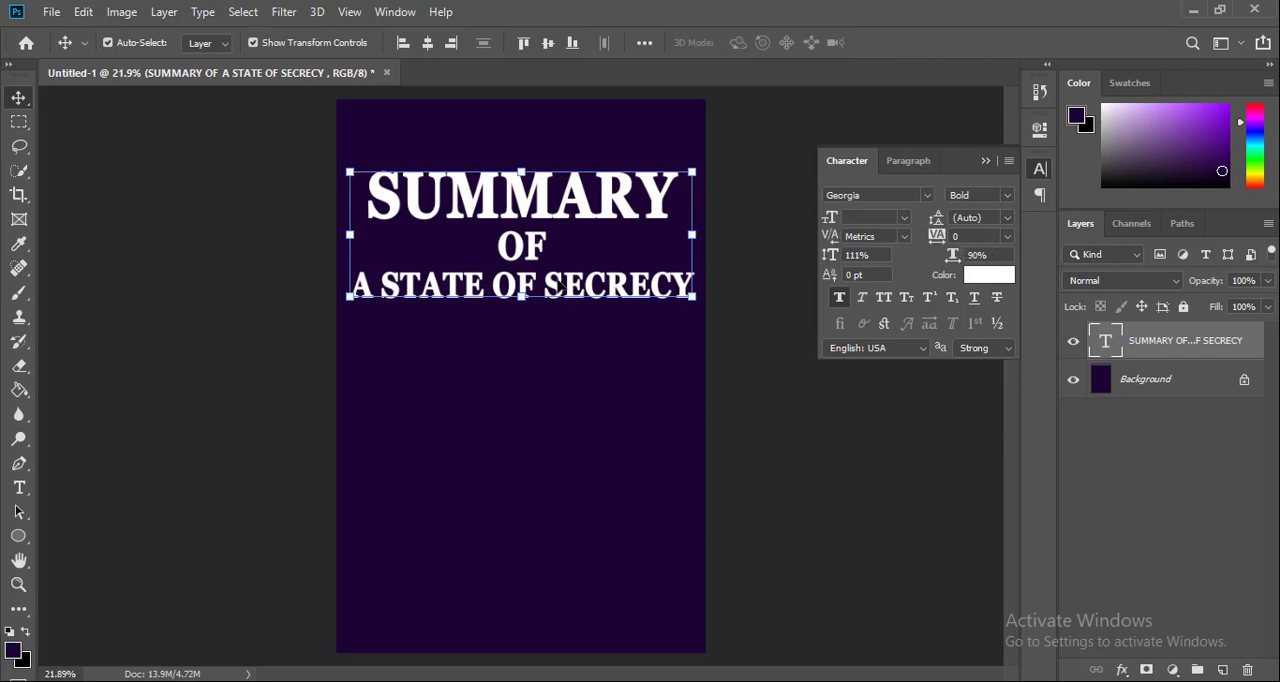
Set the font size of the bold title line "A STATE OF SECRECY" to 35 pt
double_click(355, 288)
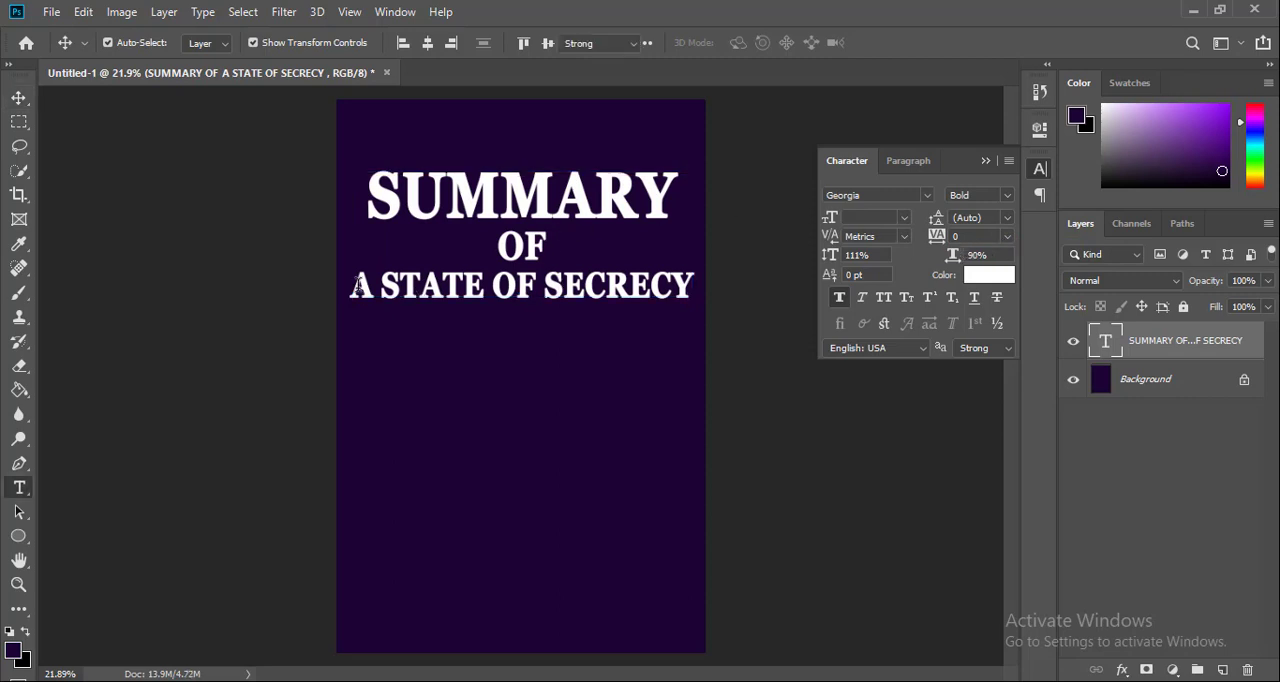
click(352, 288)
drag(352, 288, 815, 210)
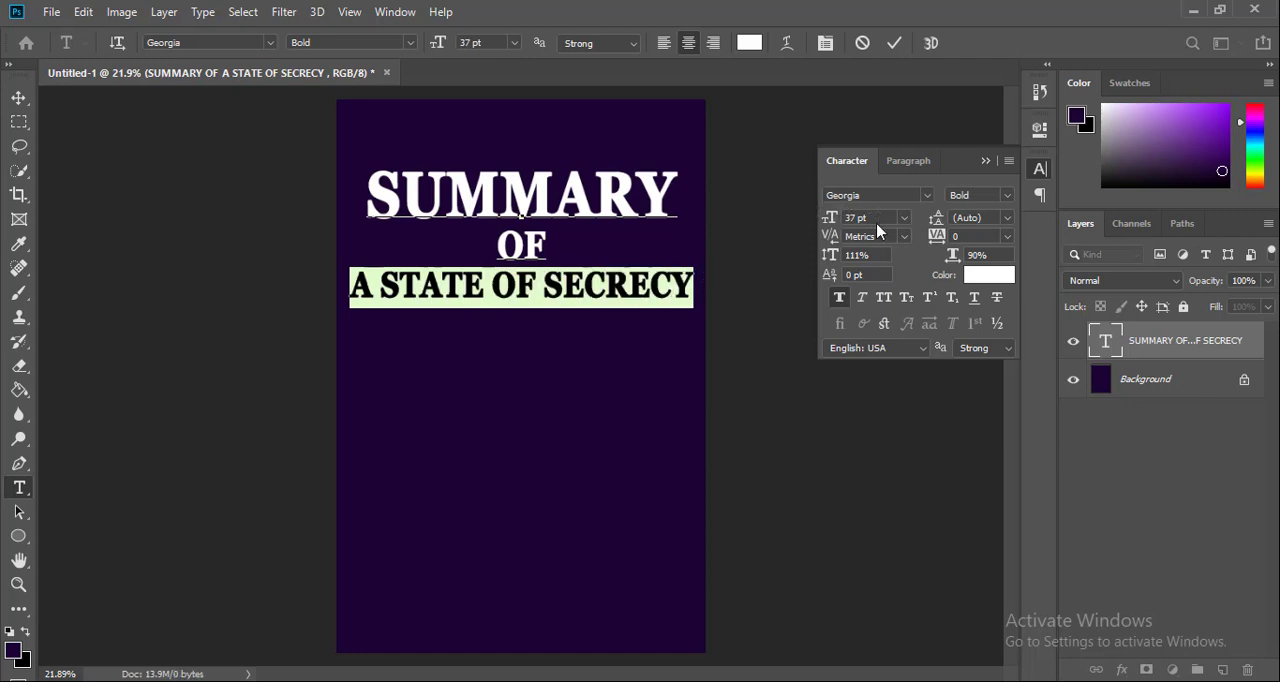
scroll(879, 218, down, 1)
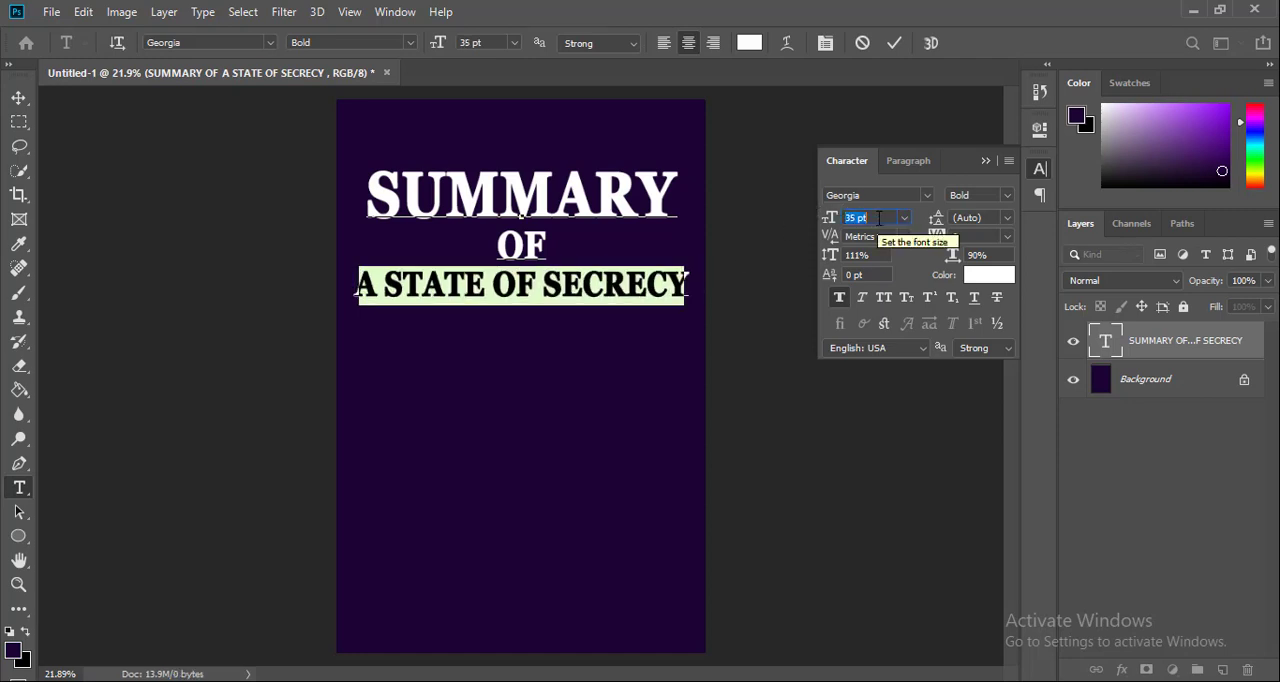
click(897, 43)
key(v)
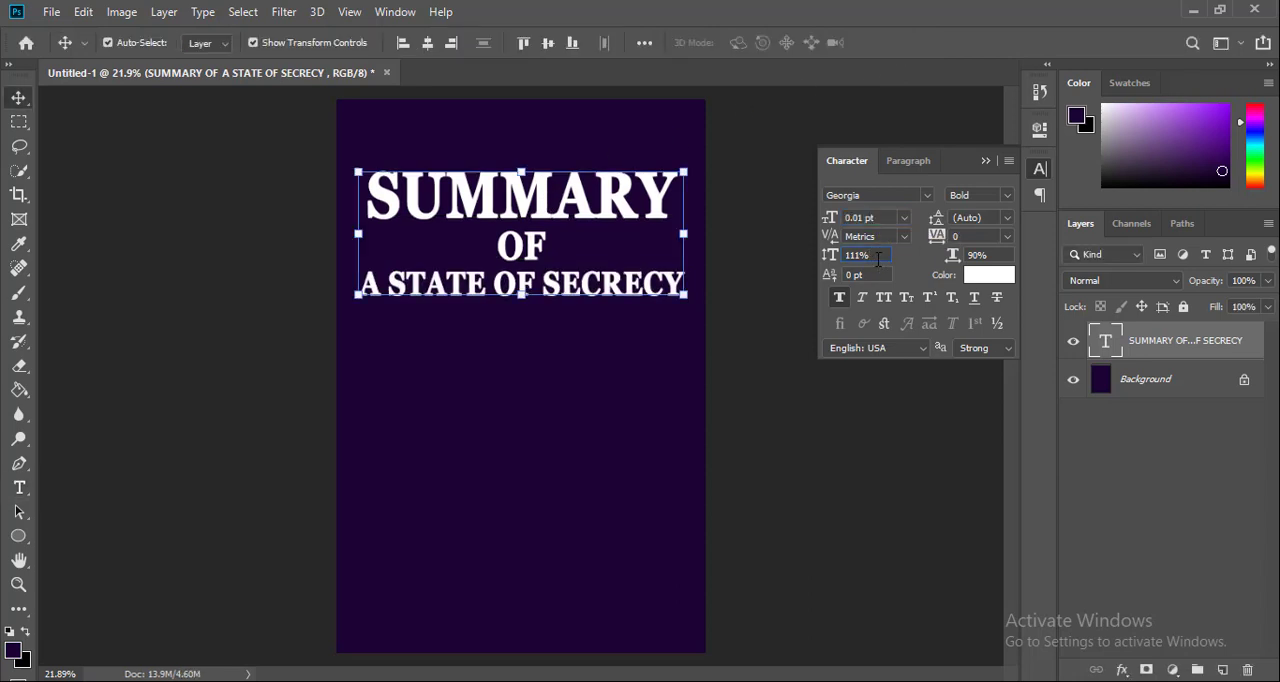
Raise the vertical scale of the whole title to 121% and deselect the layer
scroll(878, 258, up, 2)
scroll(878, 258, up, 1)
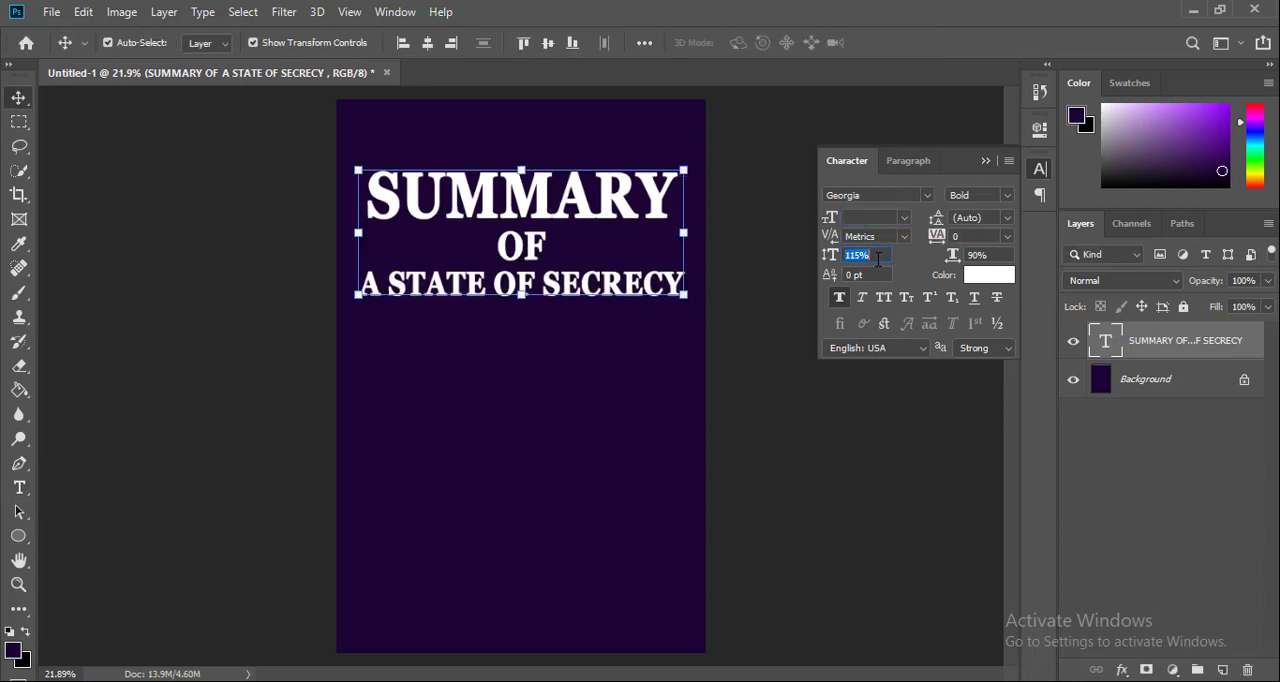
scroll(878, 258, up, 1)
scroll(878, 258, up, 1)
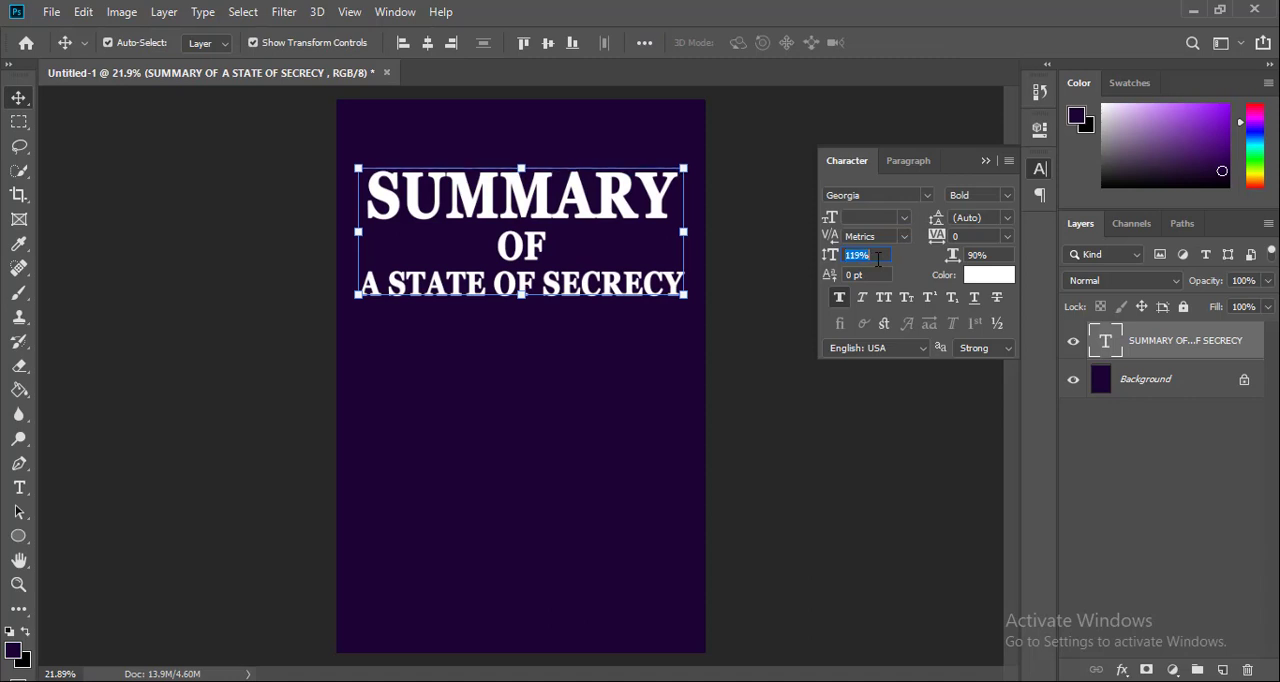
scroll(878, 258, up, 1)
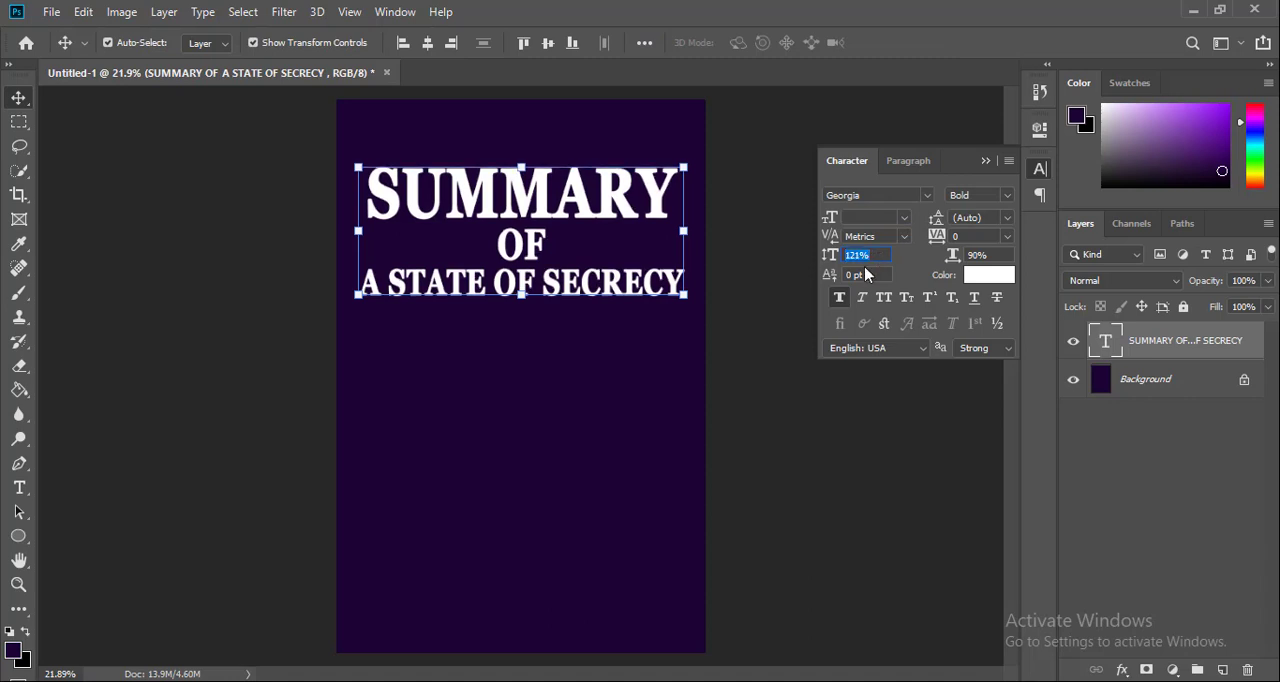
click(814, 429)
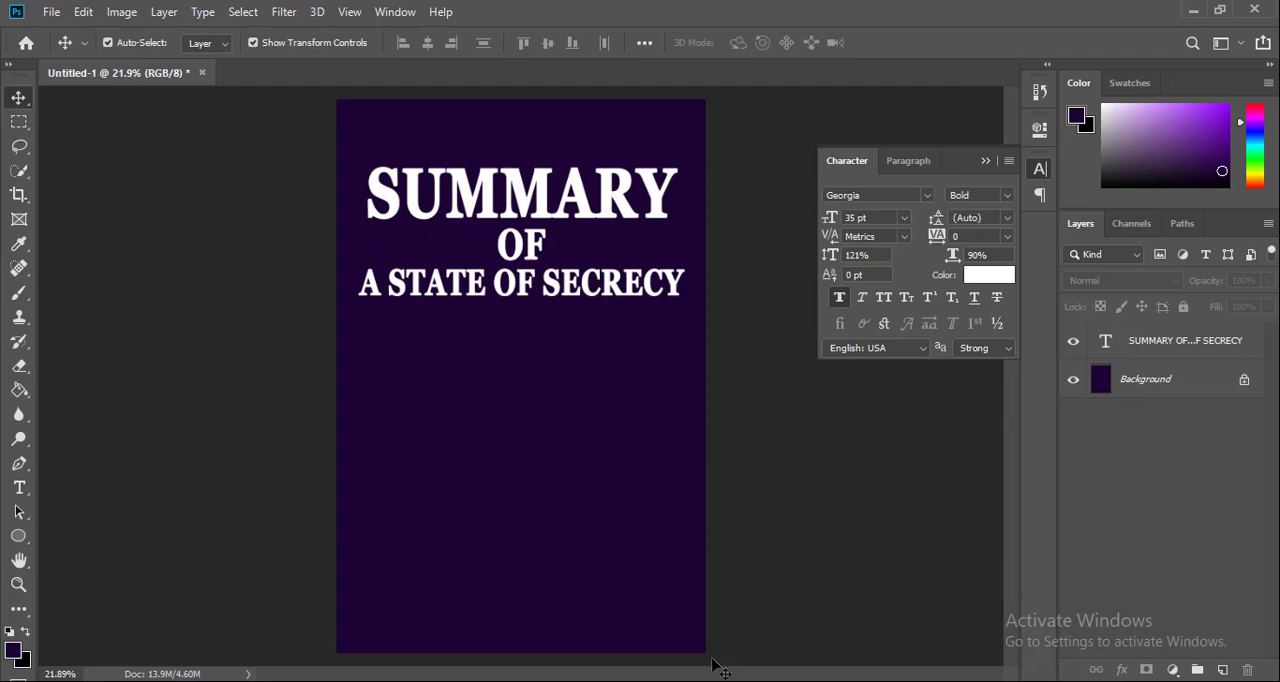
Switch to the Word manuscript and copy the subtitle "Stasi Informers and the Culture of Surveillance" together with its author byline
key(alt+Tab)
click(489, 488)
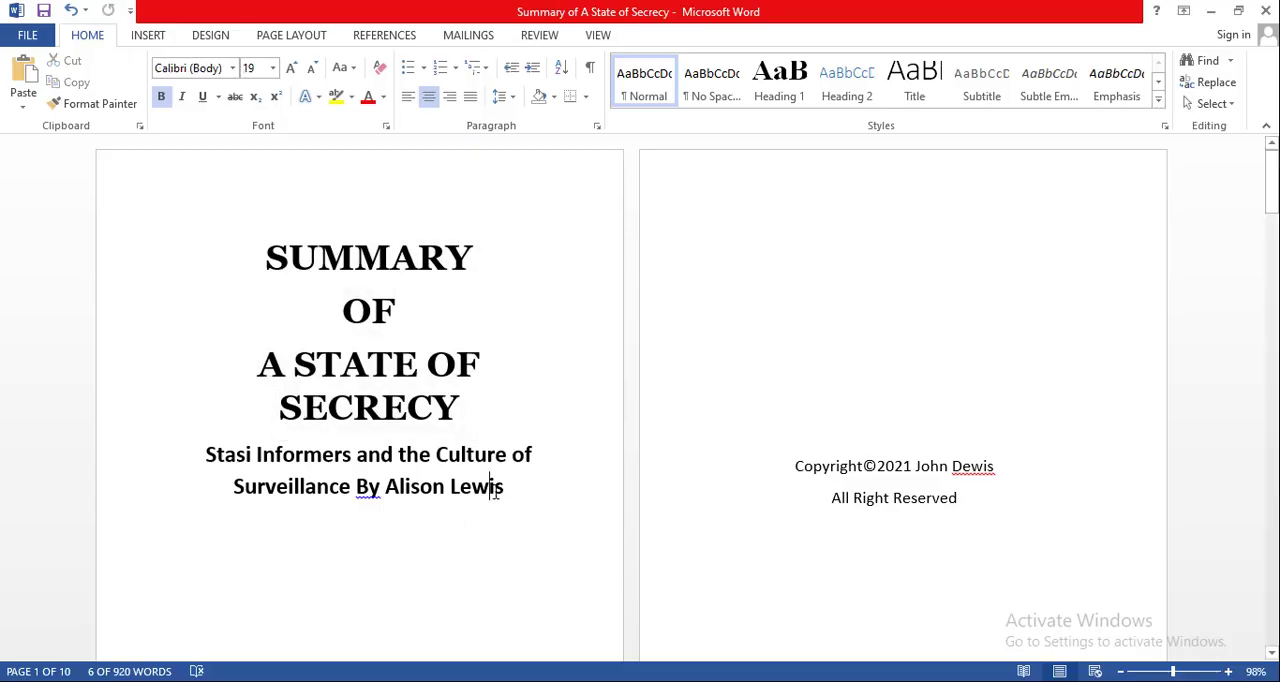
click(504, 487)
drag(505, 487, 218, 458)
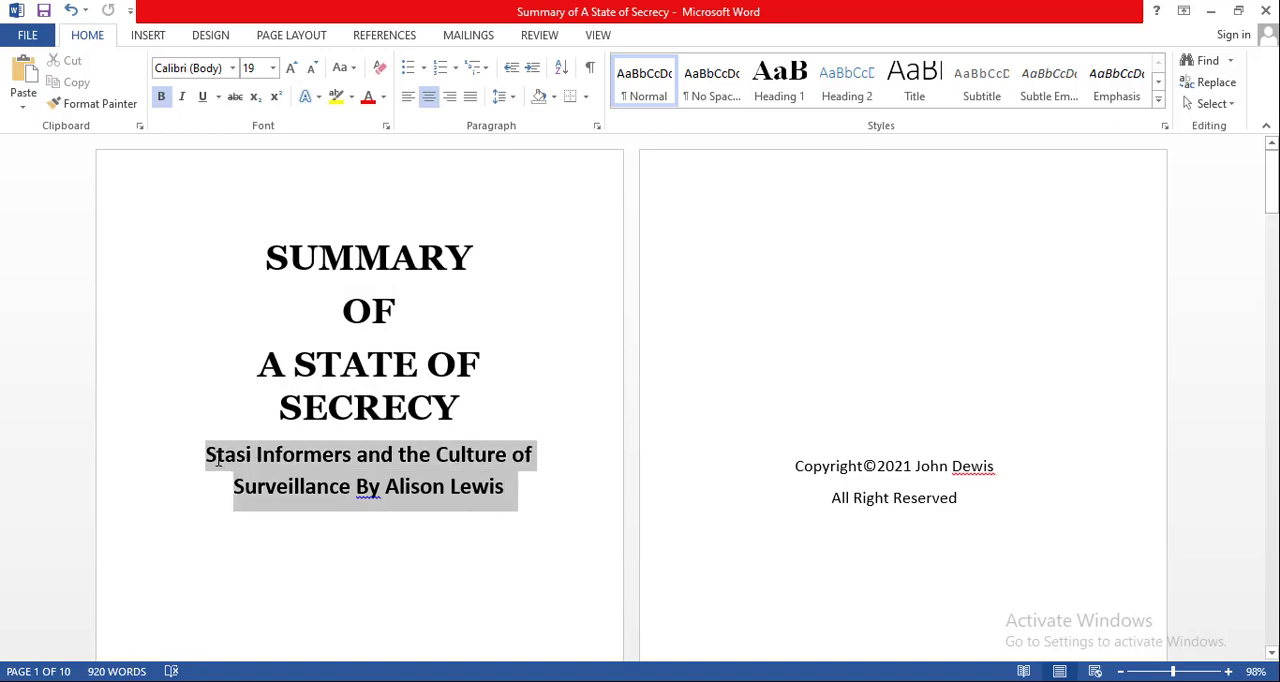
right_click(304, 468)
click(355, 214)
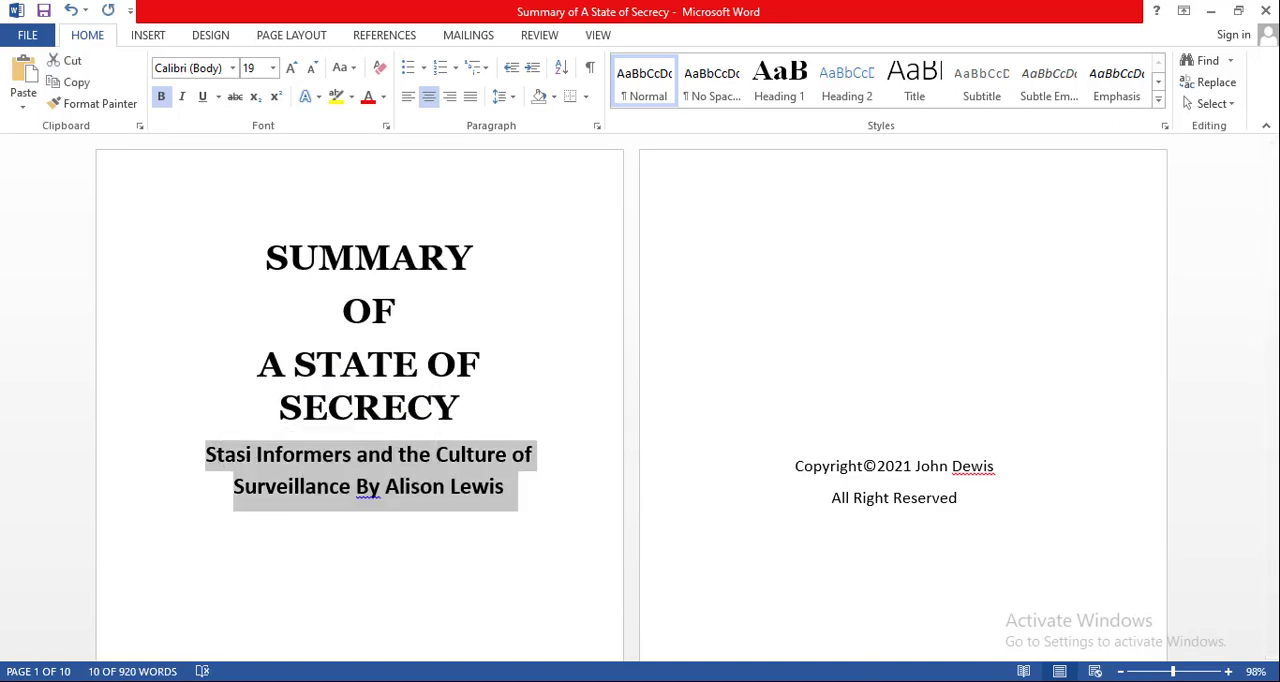
Back in Photoshop, paste the copied subtitle and byline as a new text layer below the title at 24 pt
key(alt+Tab)
key(t)
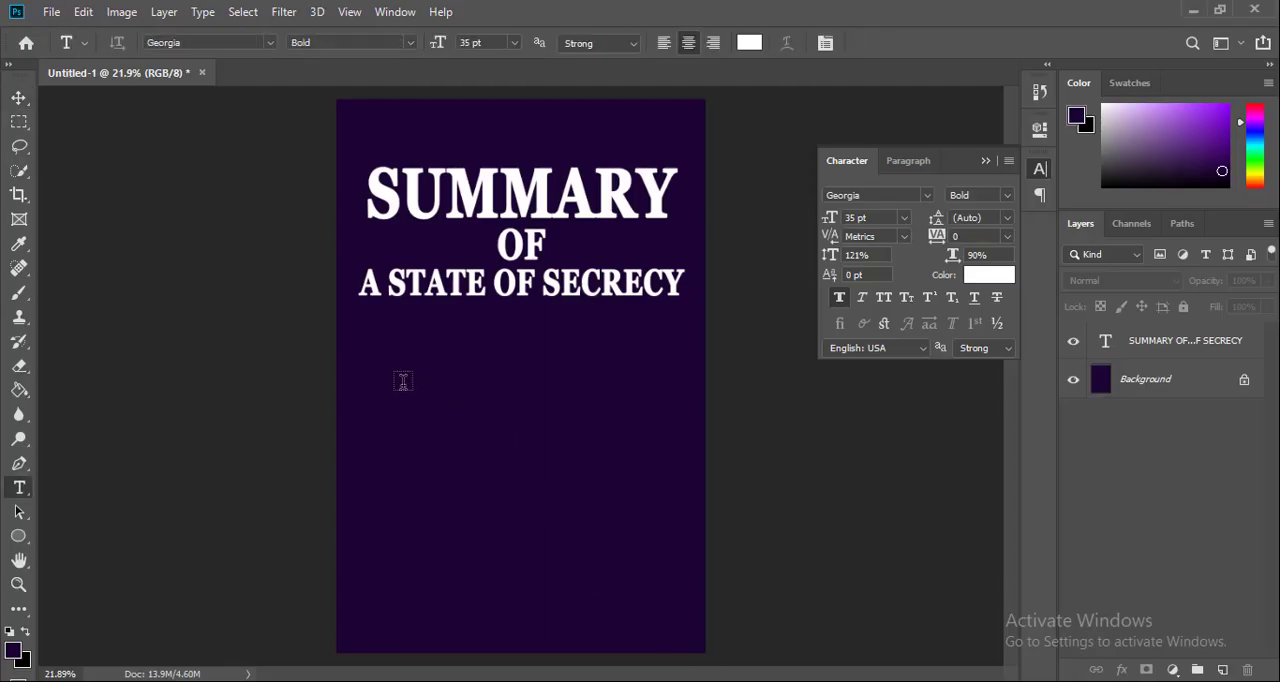
click(497, 400)
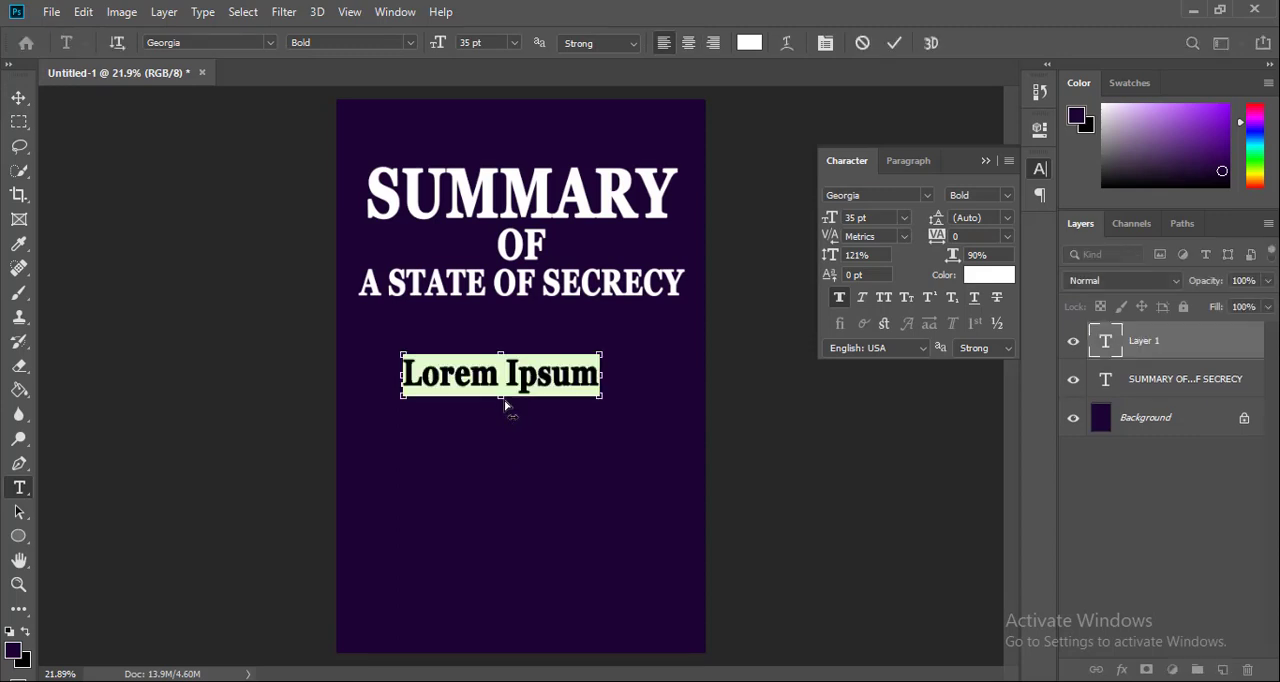
key(ctrl+v)
key(ctrl+a)
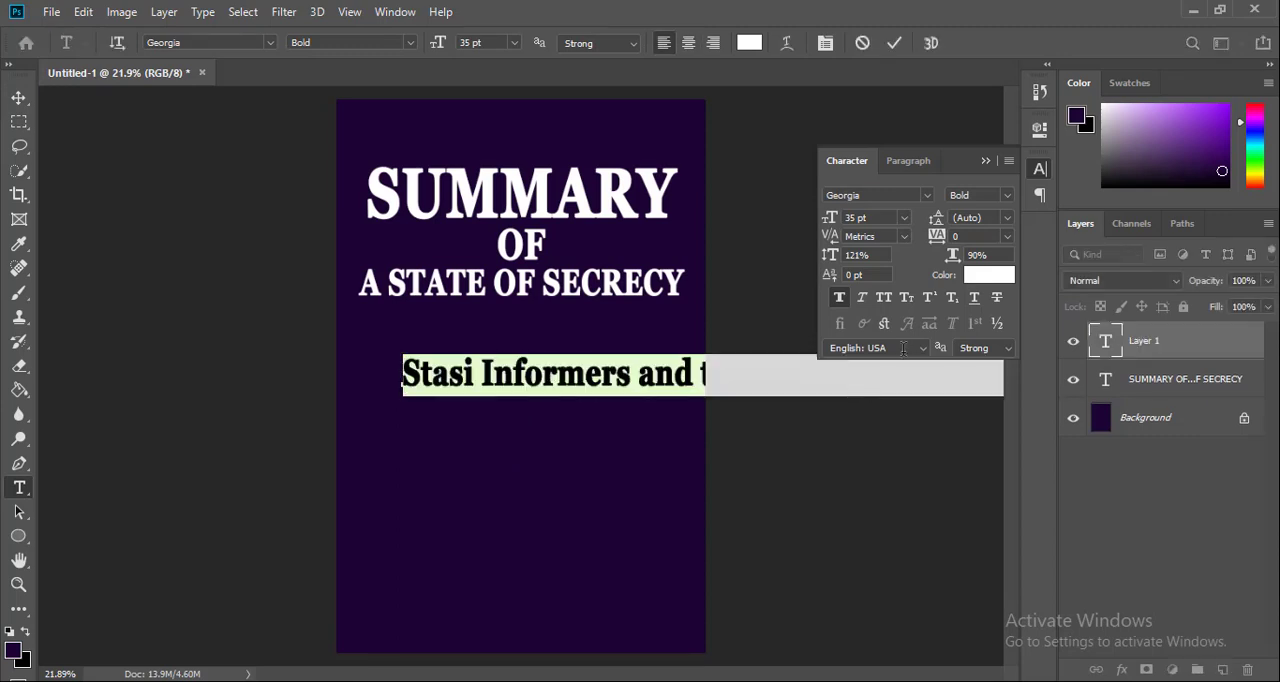
click(902, 218)
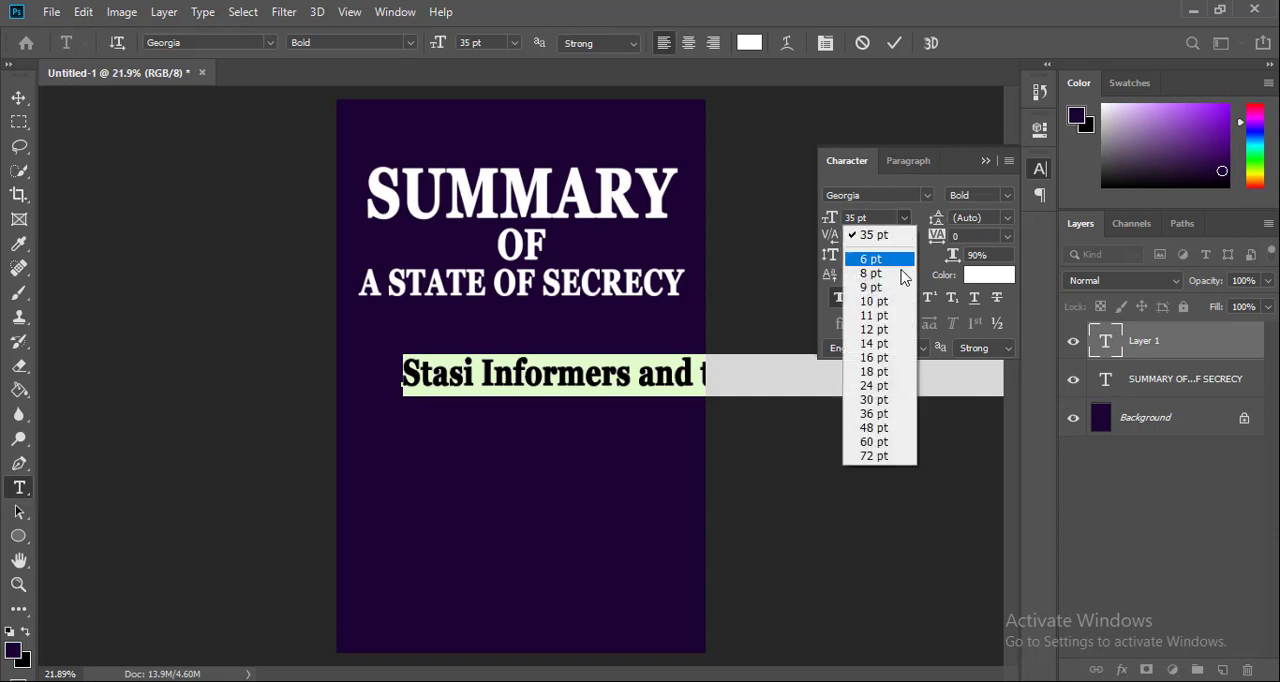
click(882, 385)
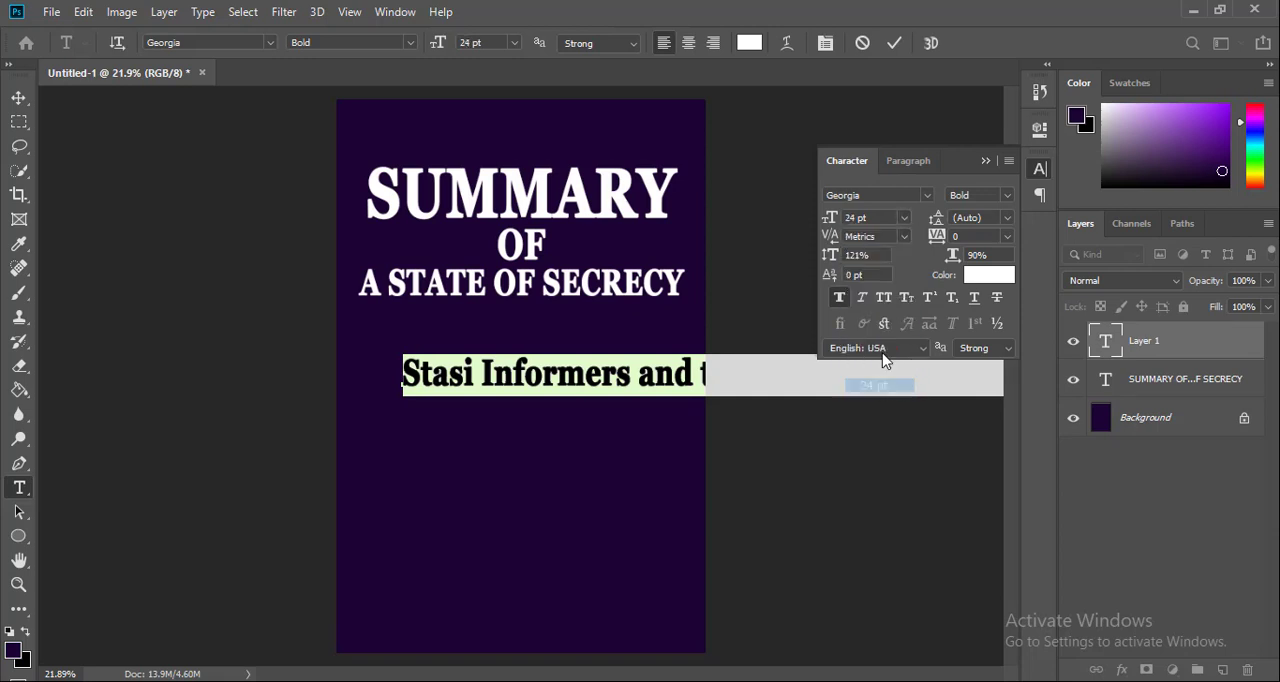
click(894, 43)
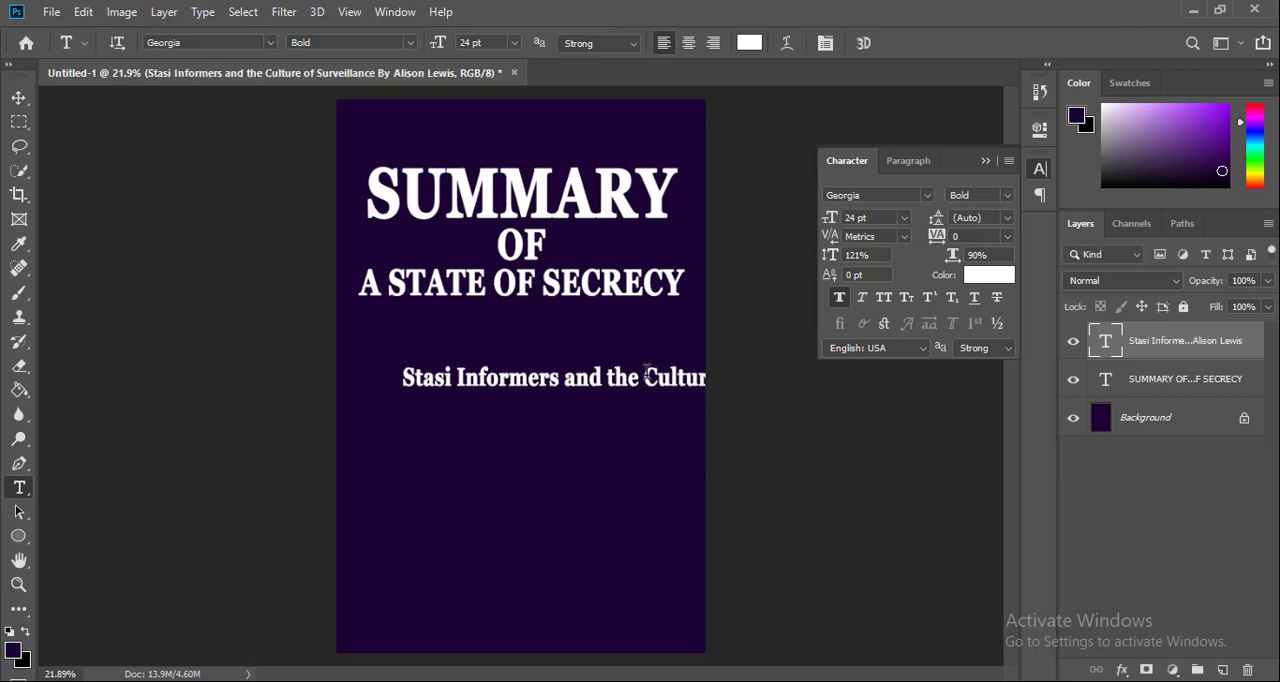
Break the subtitle into three lines, starting new ones at "Culture" and "By", and center-align its text
click(647, 376)
key(Return)
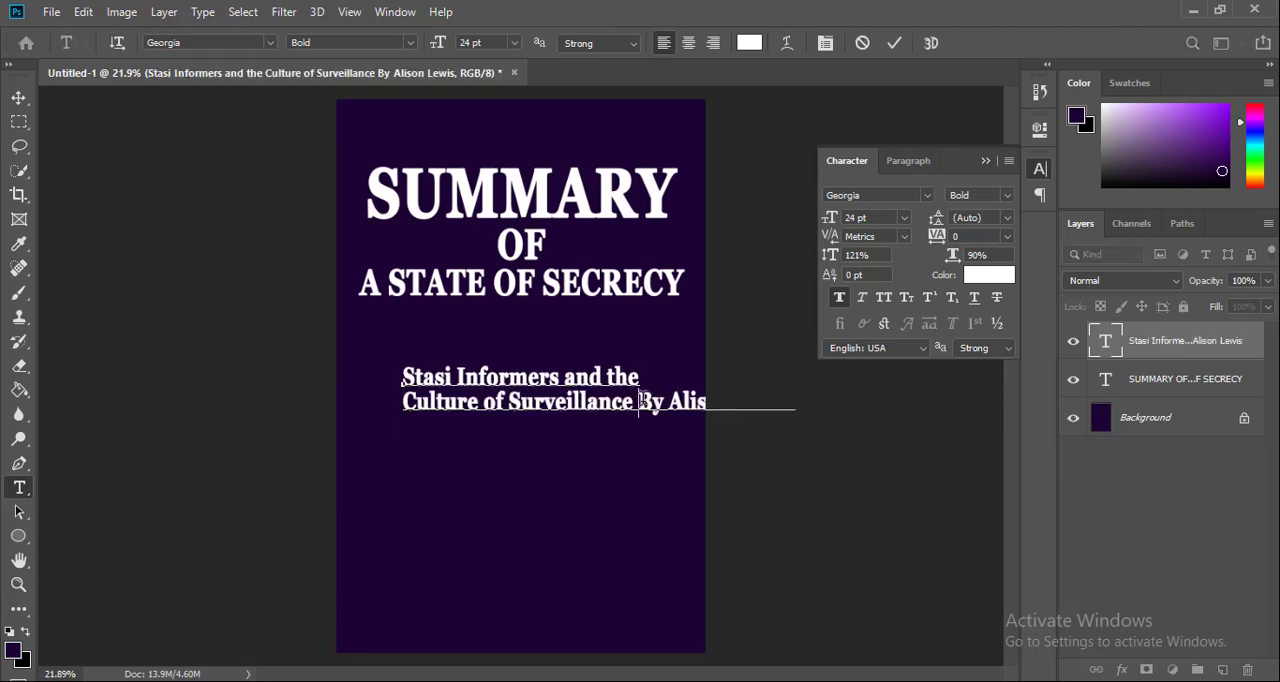
key(Return)
key(ctrl+a)
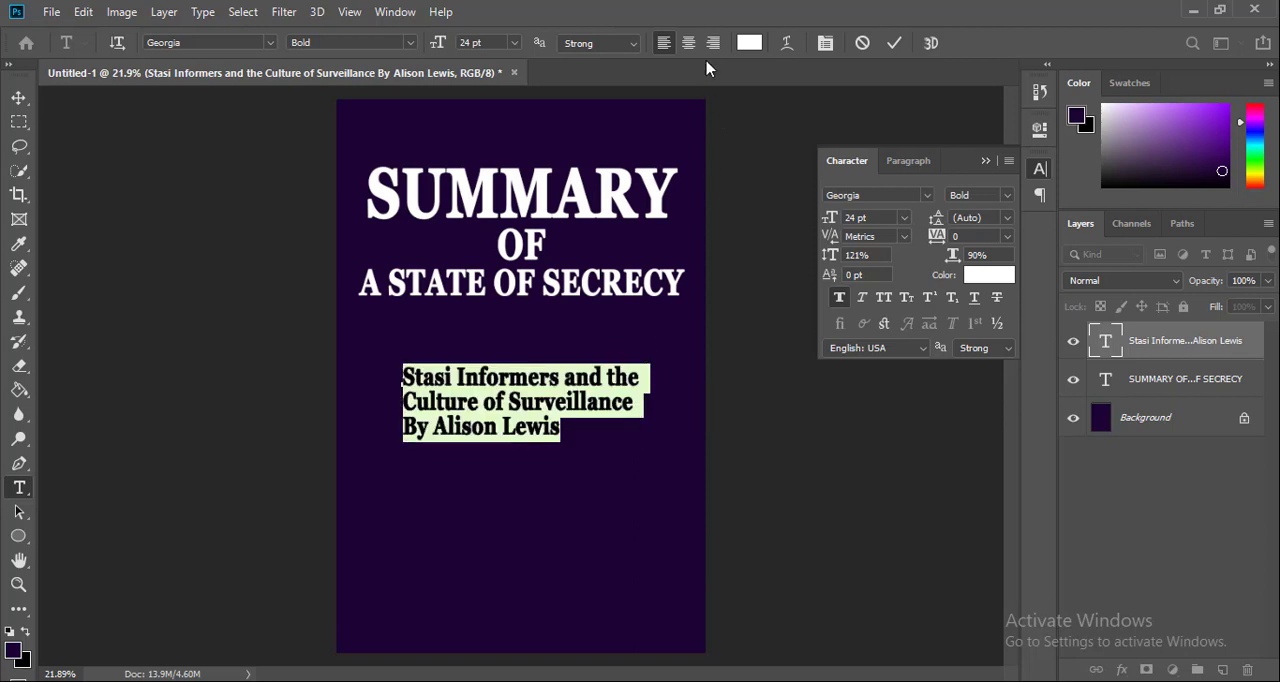
click(691, 44)
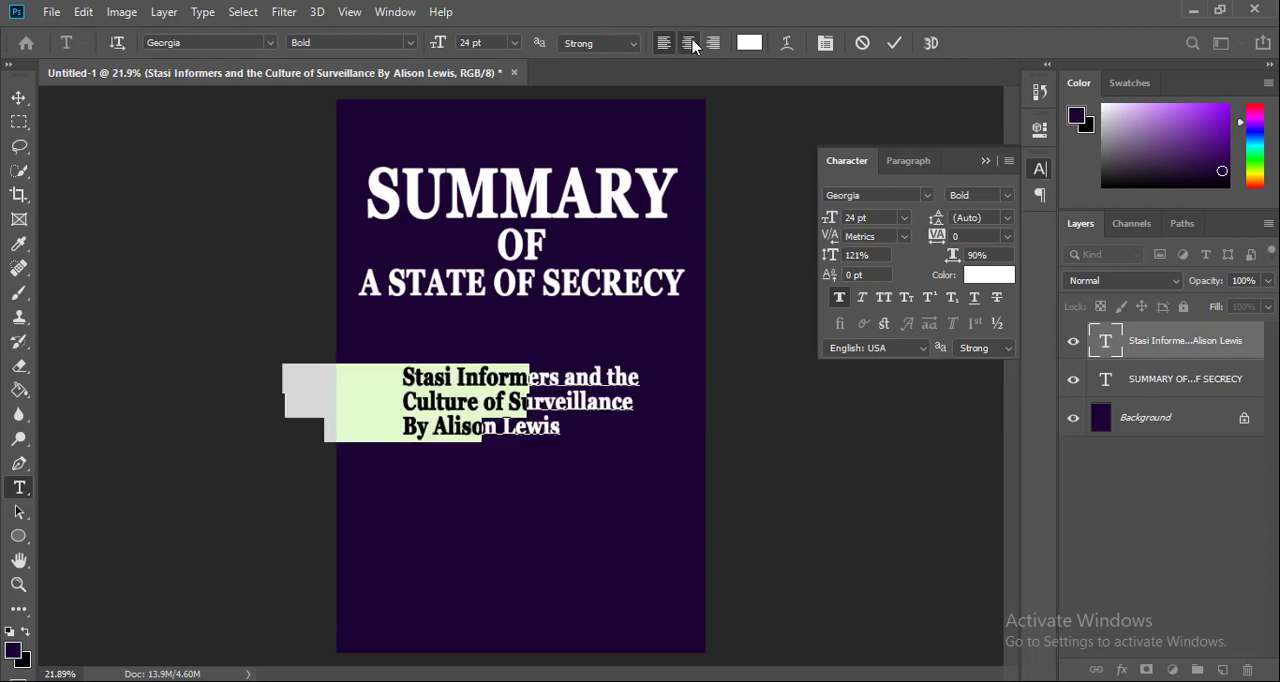
click(893, 44)
Center the subtitle layer horizontally on the cover and move it slightly closer to the title
click(19, 97)
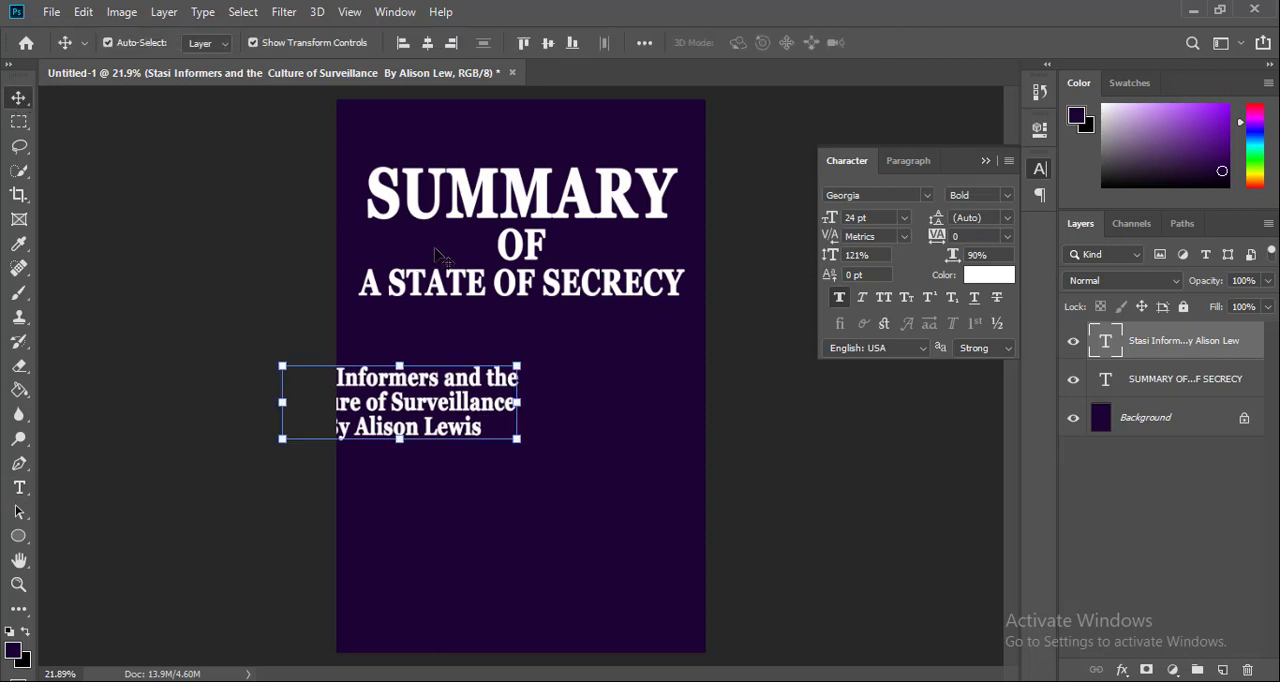
click(428, 43)
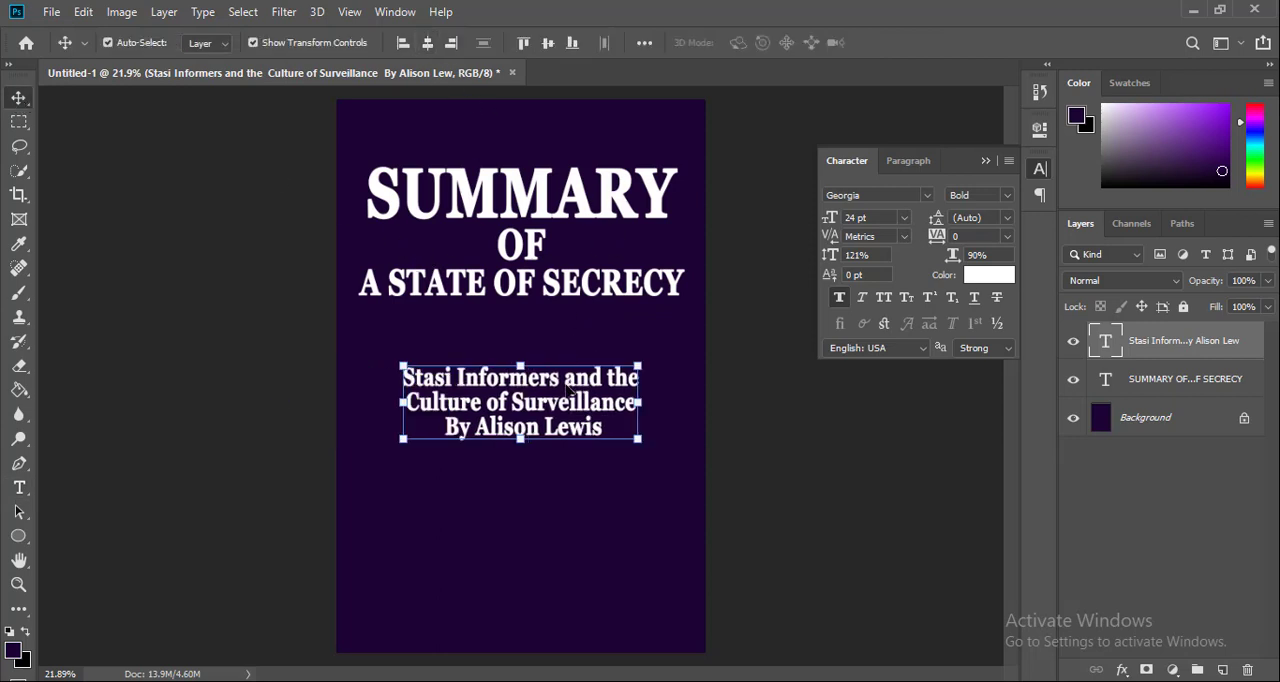
drag(567, 392, 566, 369)
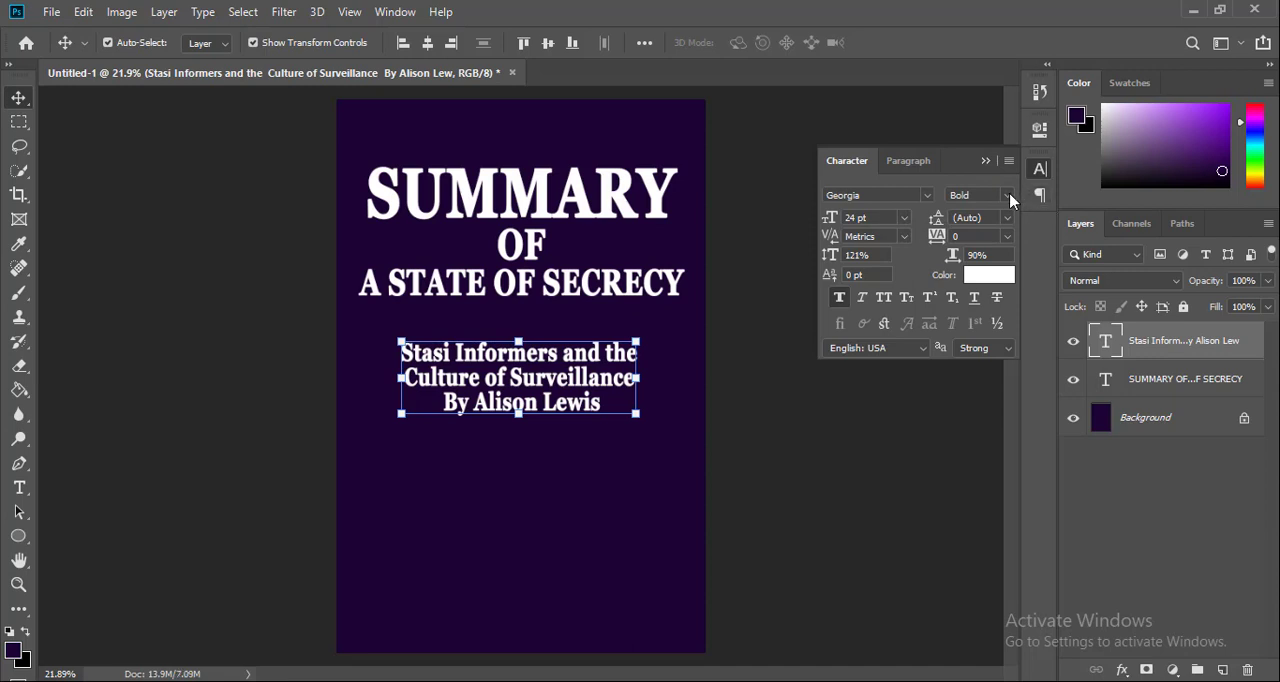
Set the subtitle's font style to Regular and its vertical scale to 111%
click(1006, 196)
click(980, 213)
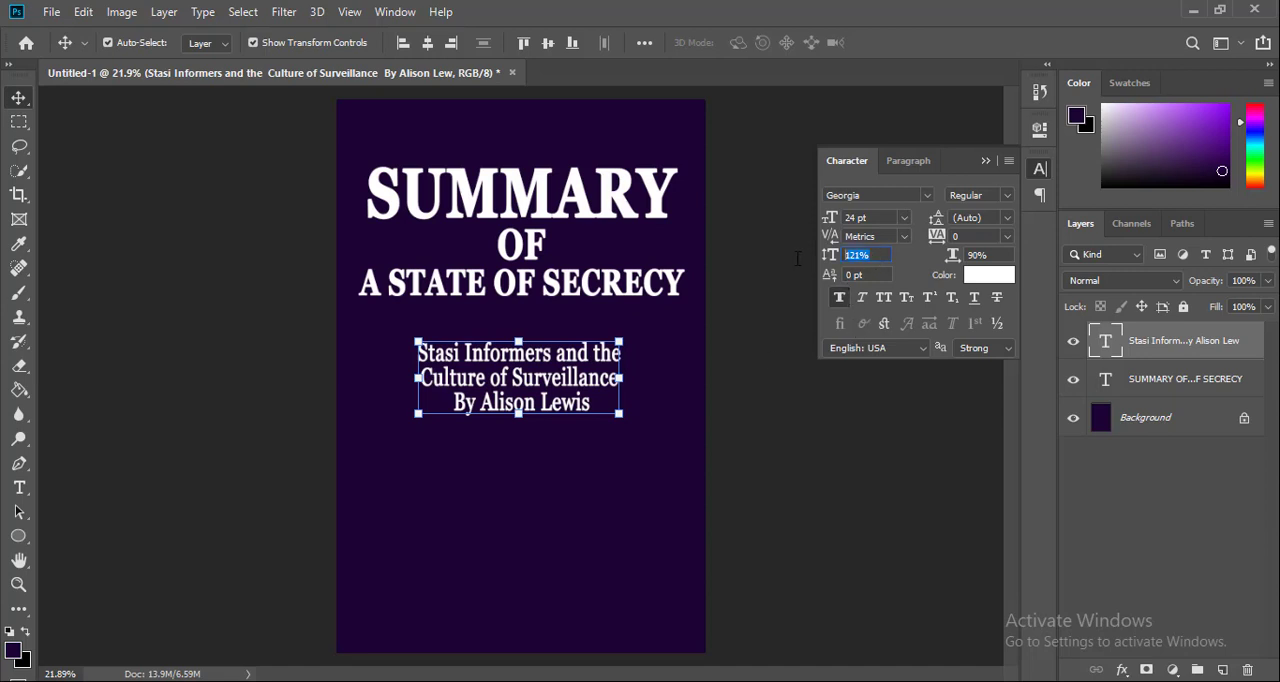
text(1)
key(Return)
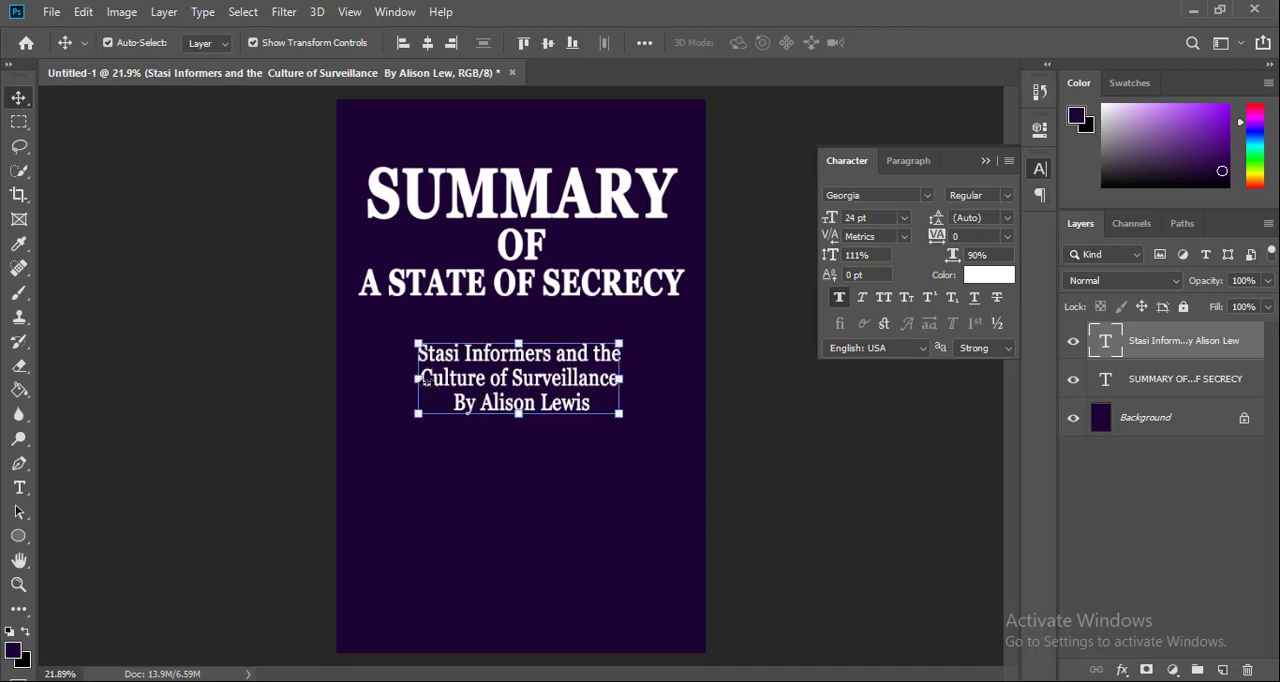
key(ctrl+t)
key(Return)
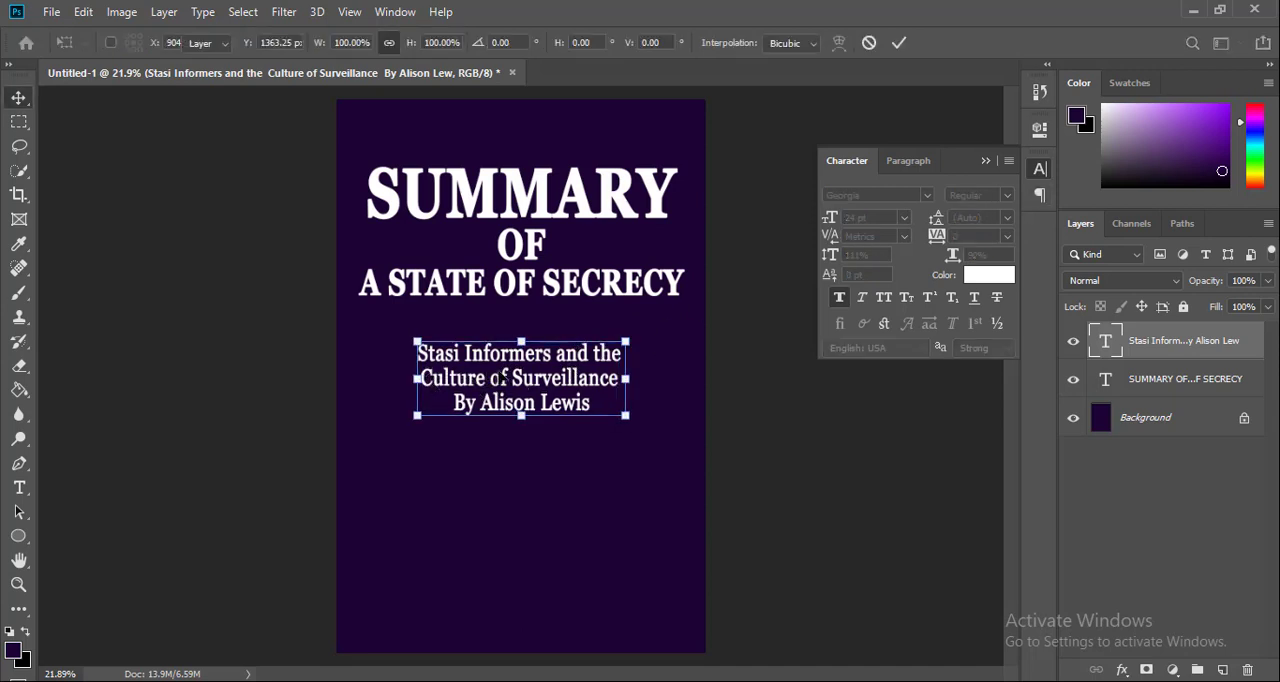
Reflow the subtitle into two lines with the second starting at "of Surveillance", and center the layer horizontally on the cover
double_click(488, 378)
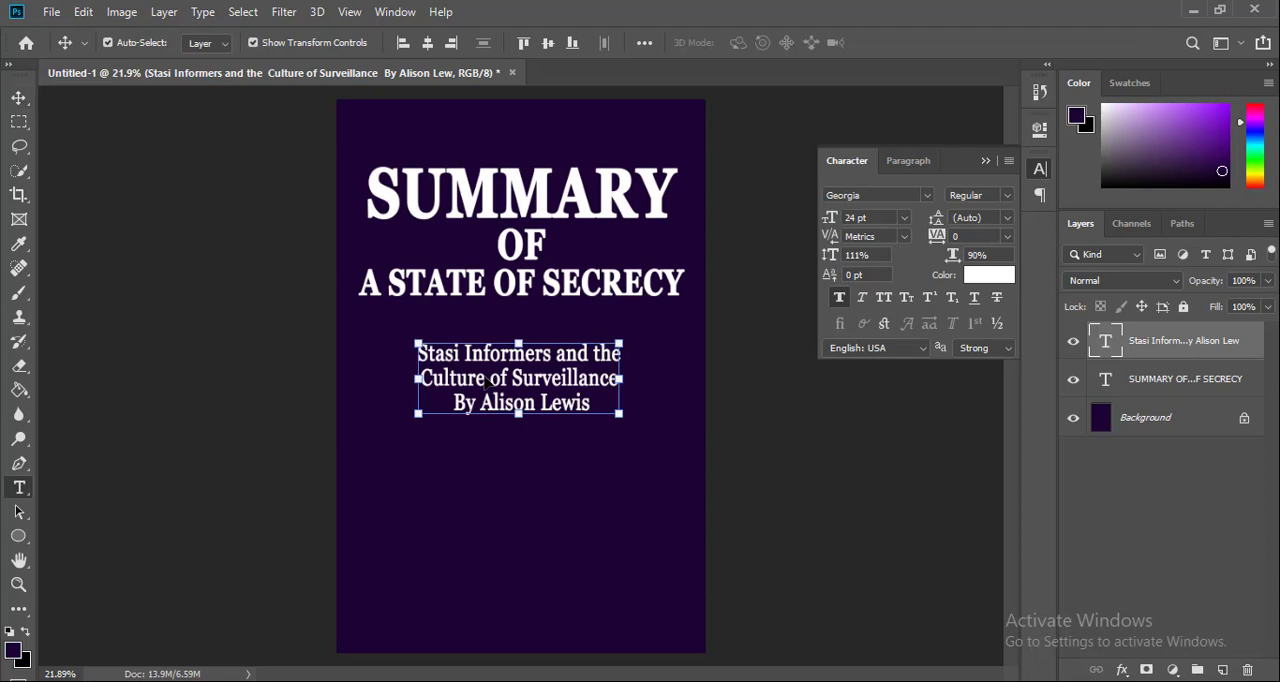
click(424, 376)
key(BackSpace)
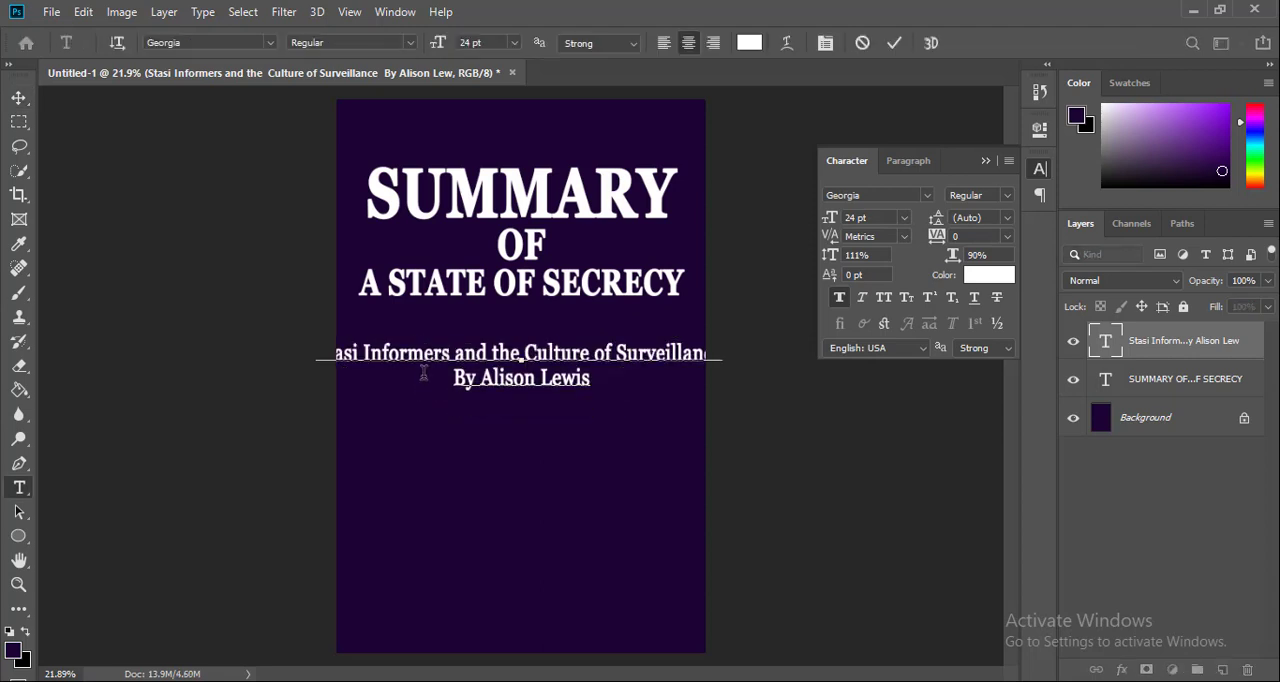
click(598, 352)
key(Return)
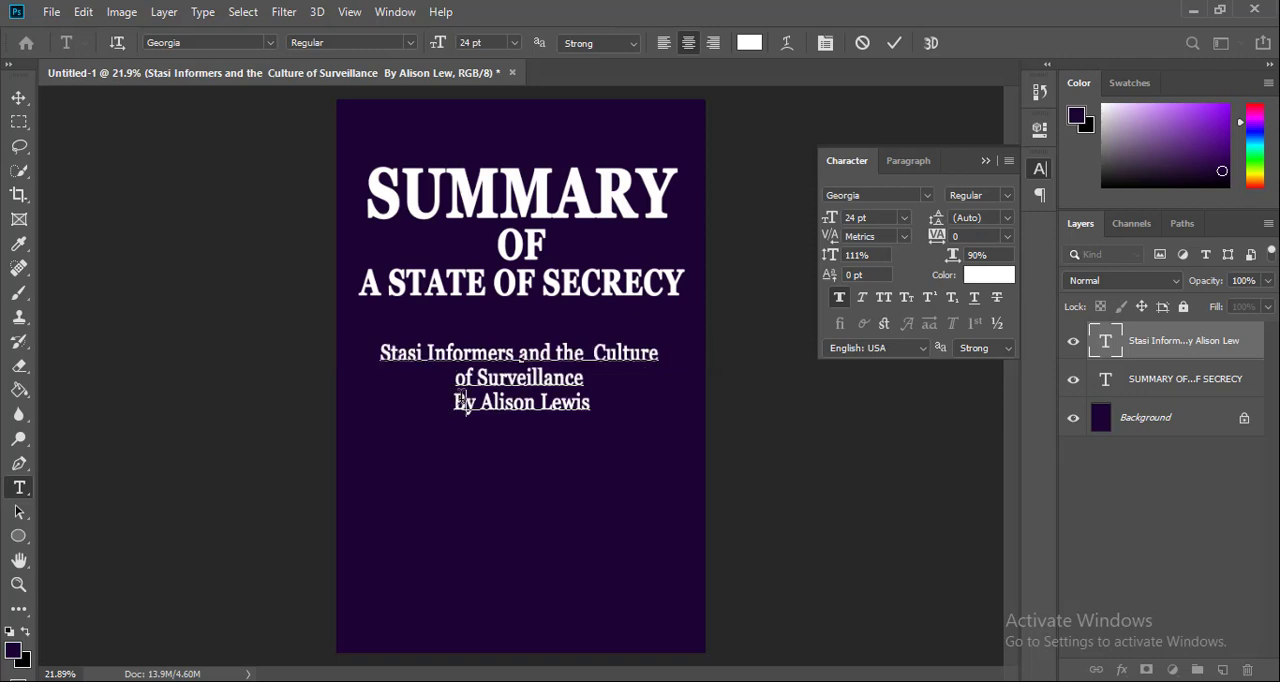
key(Return)
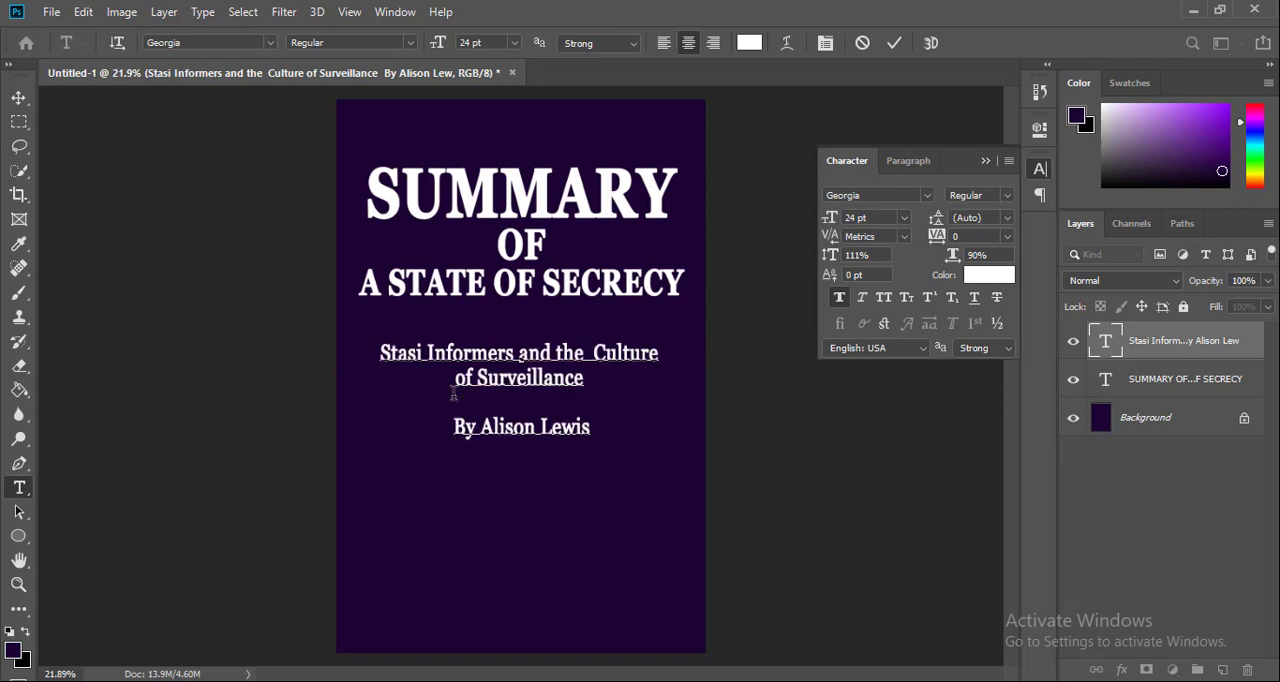
key(BackSpace)
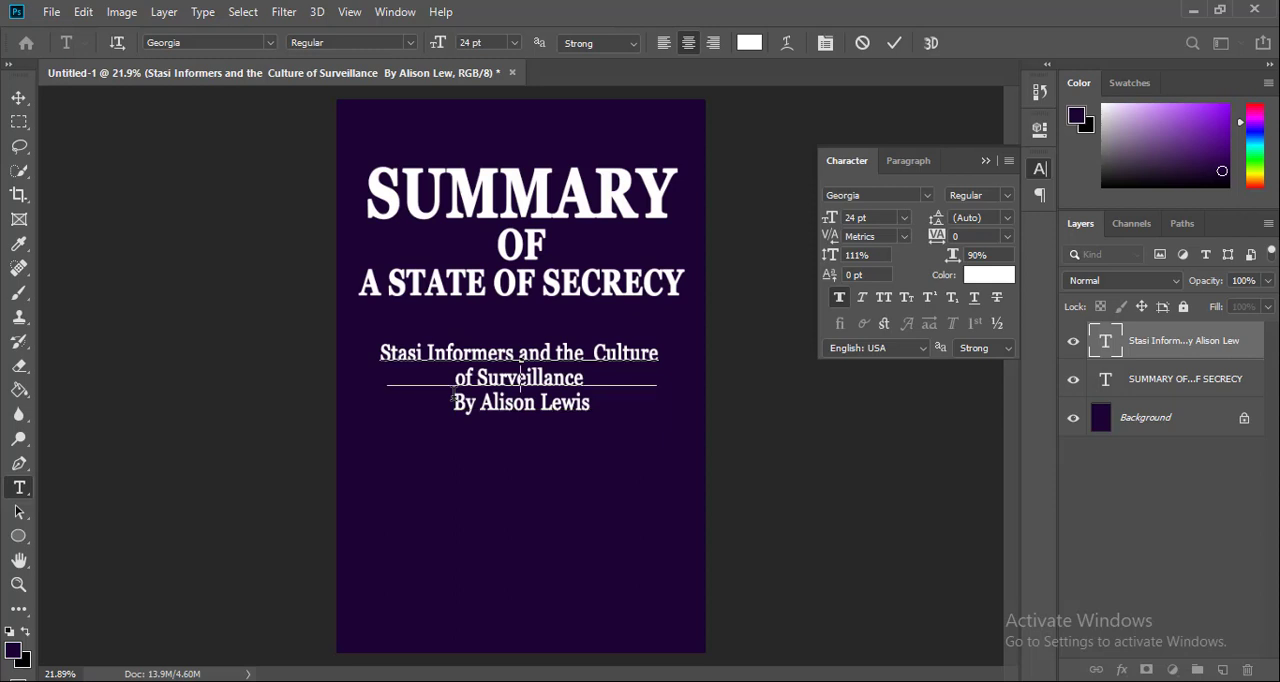
key(BackSpace)
click(895, 43)
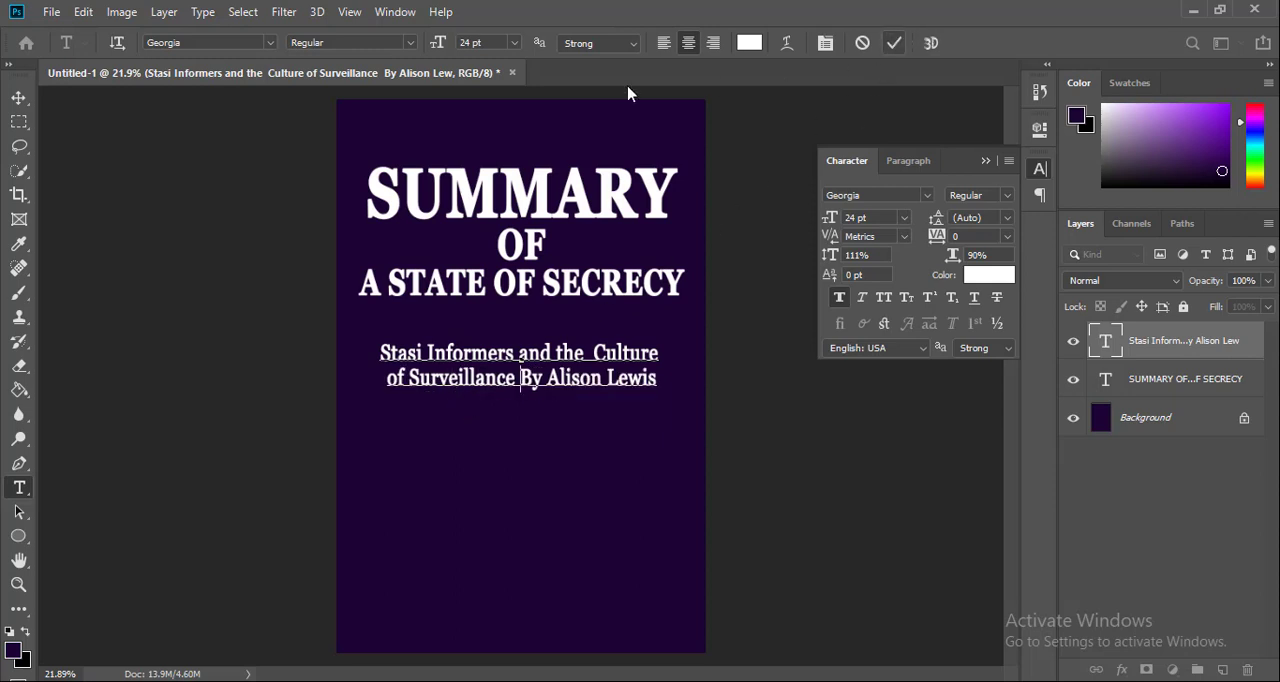
key(v)
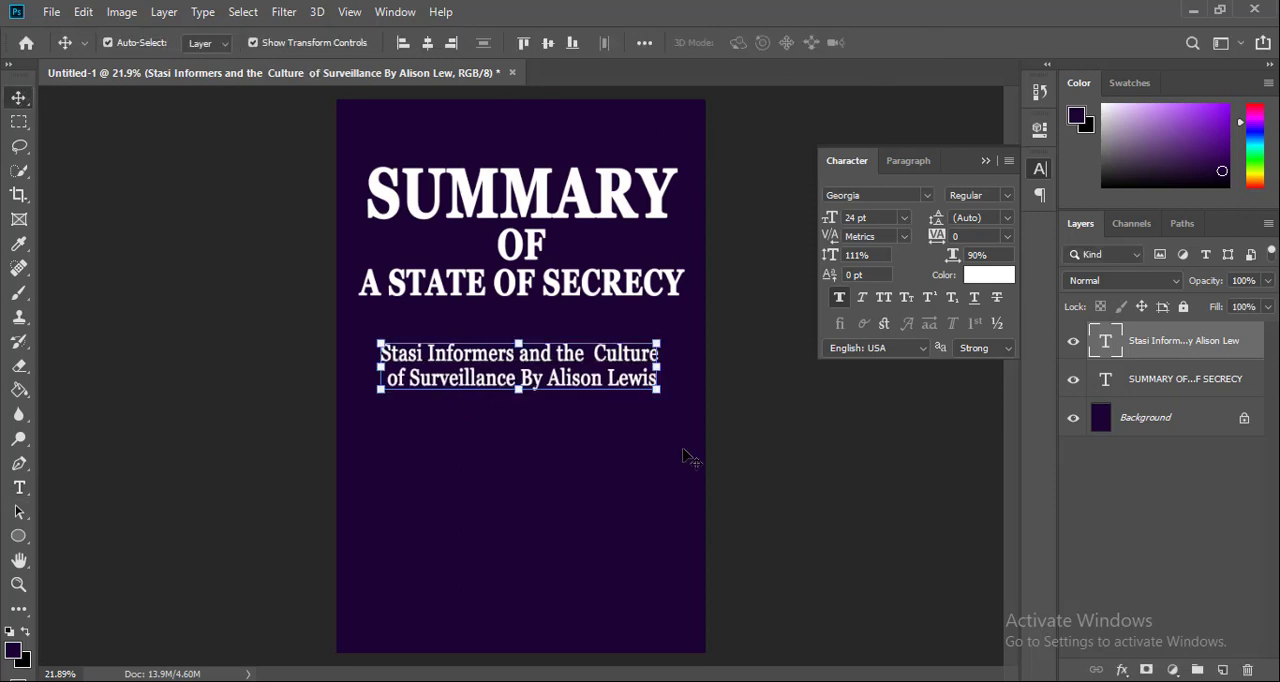
click(427, 43)
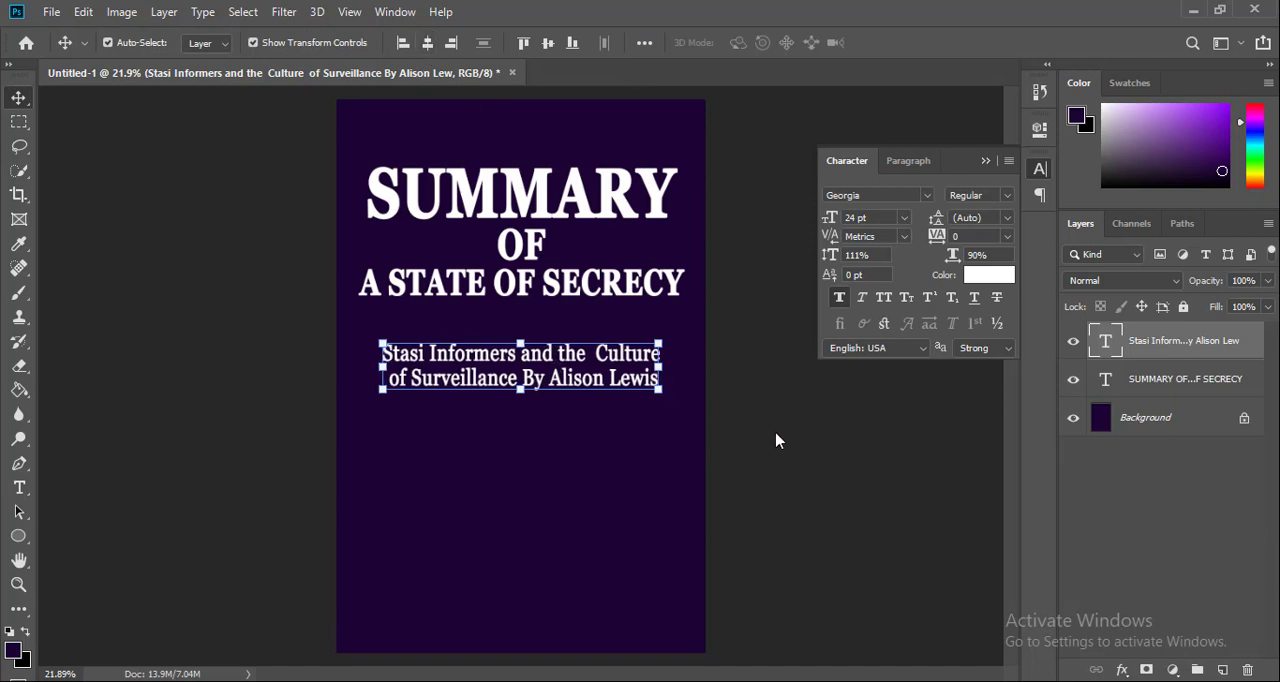
Move the title block lower on the cover and reposition the subtitle a short gap beneath it
drag(642, 390, 625, 423)
drag(645, 236, 646, 263)
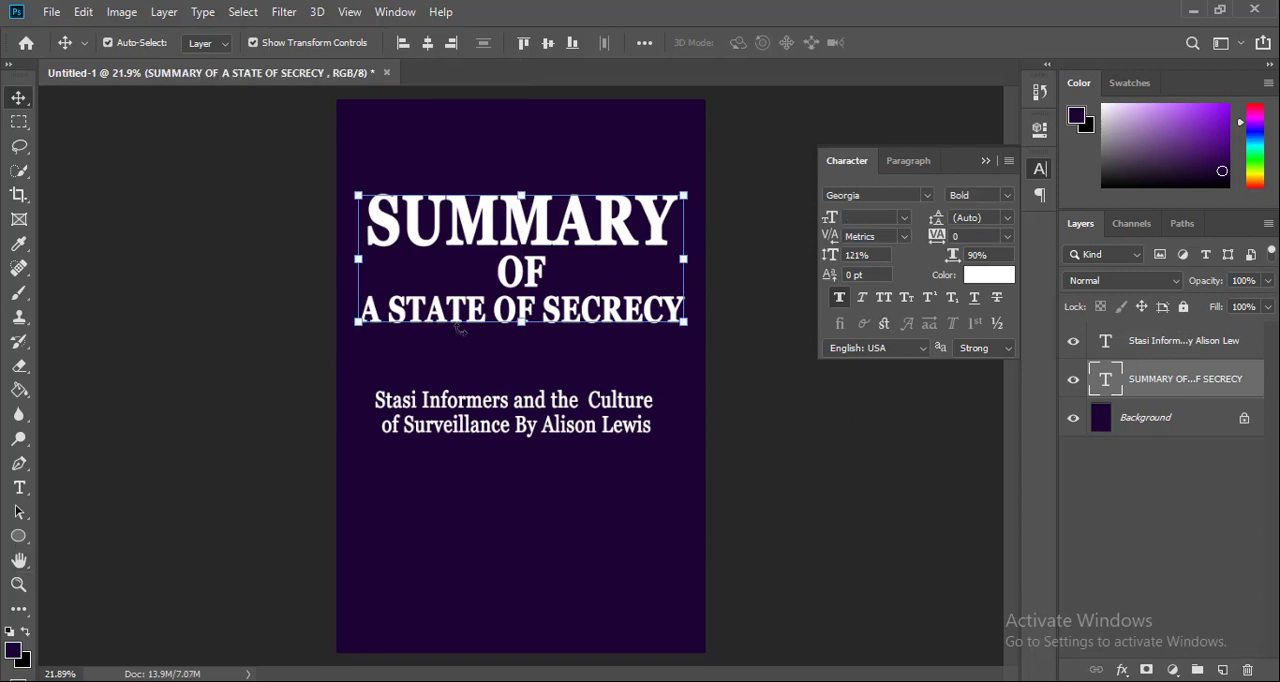
drag(586, 421, 586, 403)
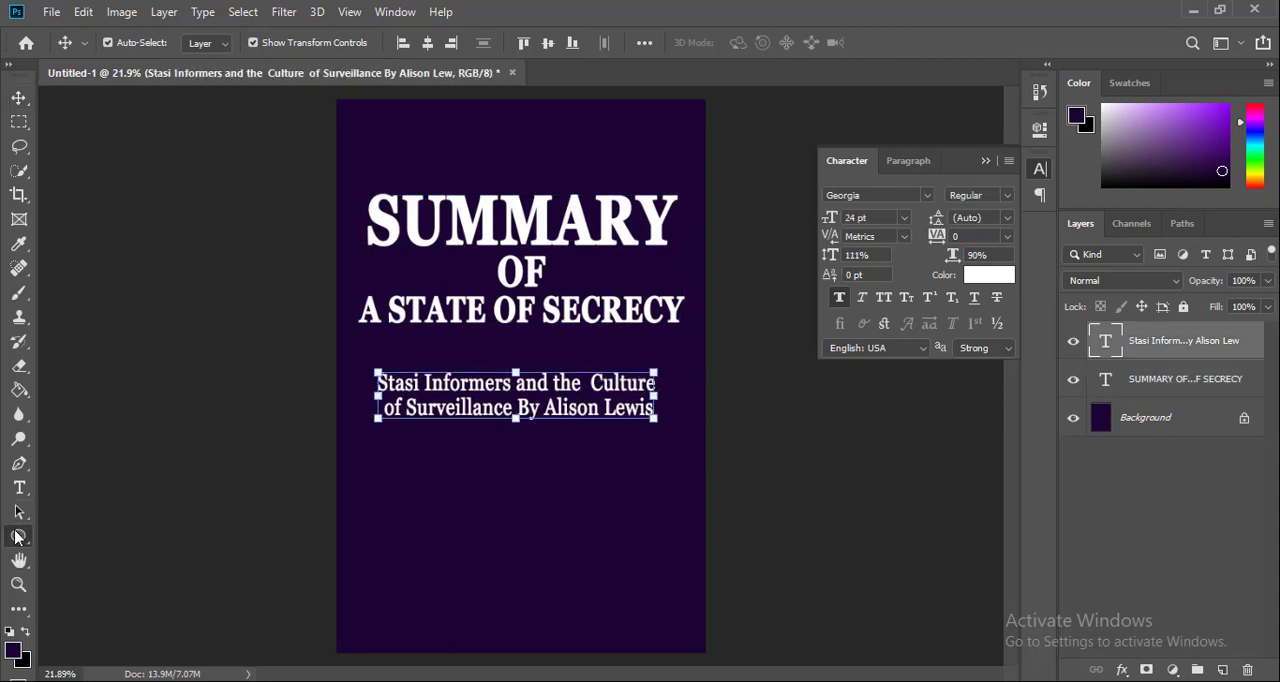
With the Custom Shape tool, enlarge the shape picker and replace the current shapes with the All set
click(16, 538)
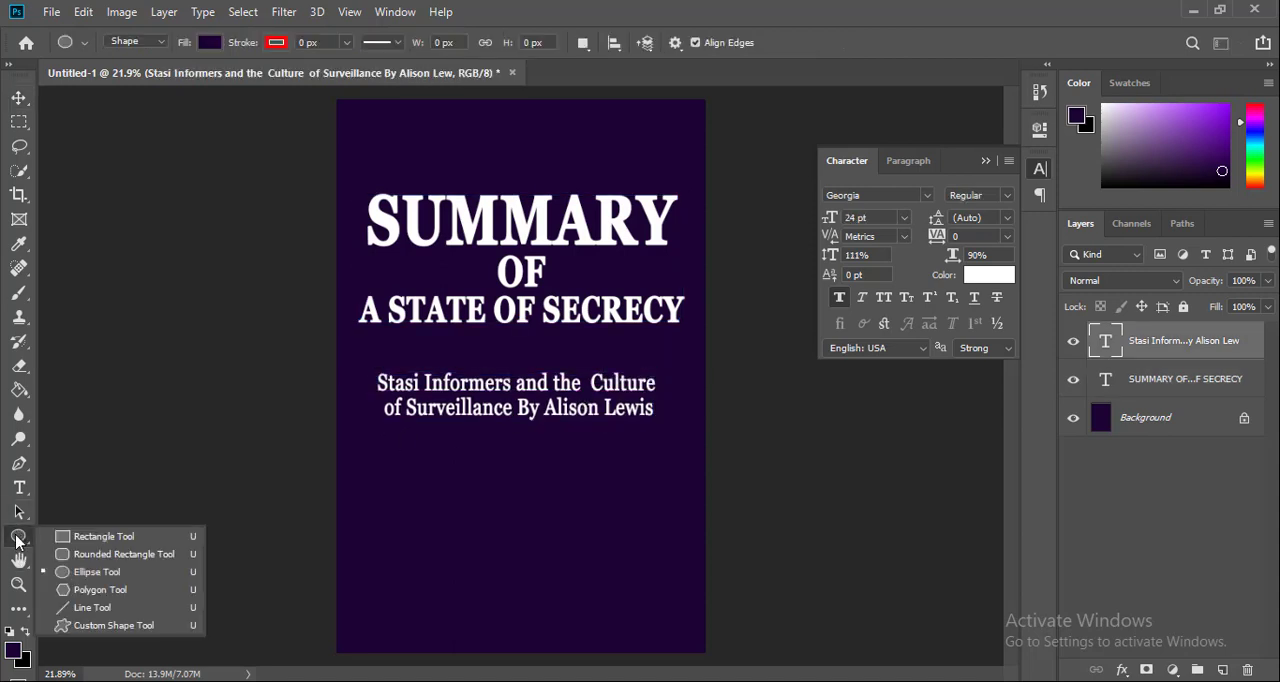
click(127, 628)
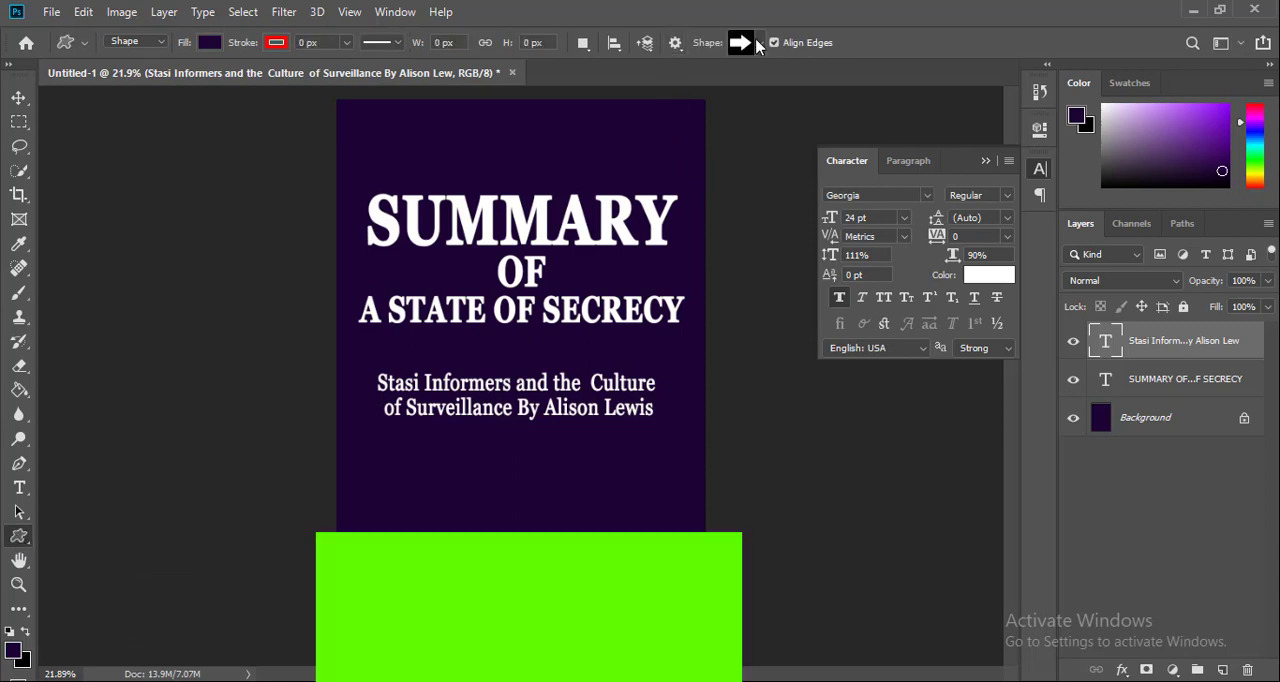
click(760, 43)
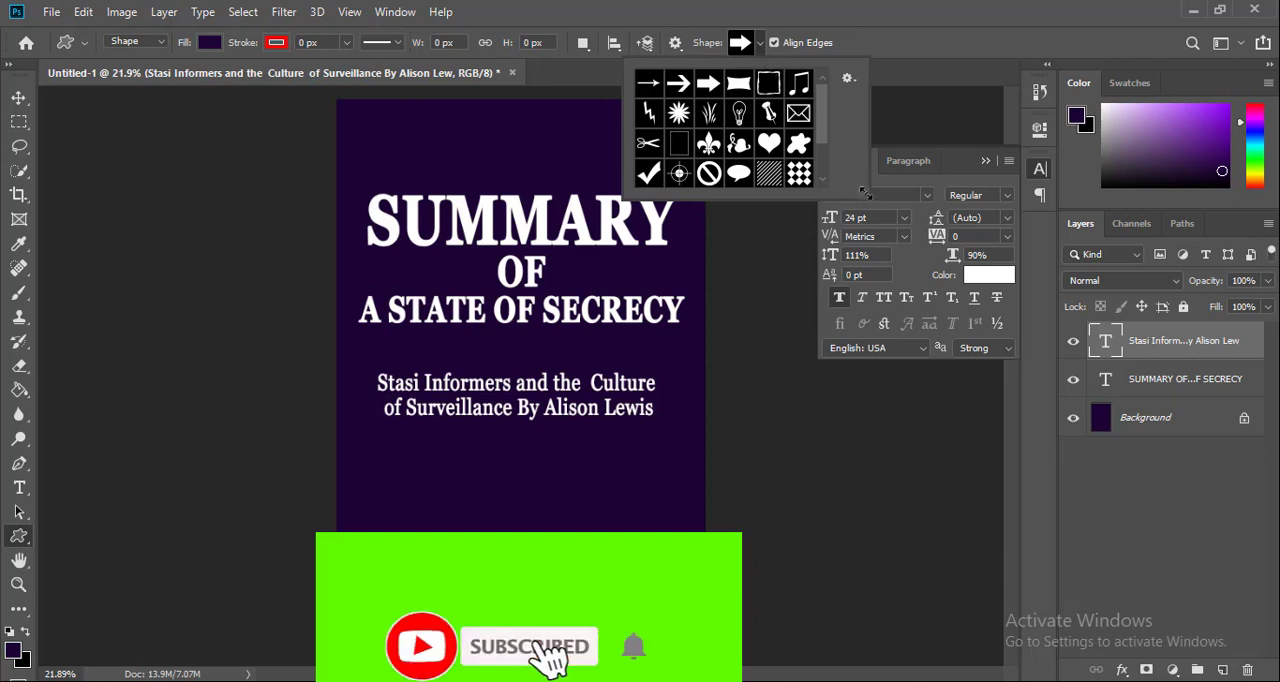
drag(862, 190, 950, 420)
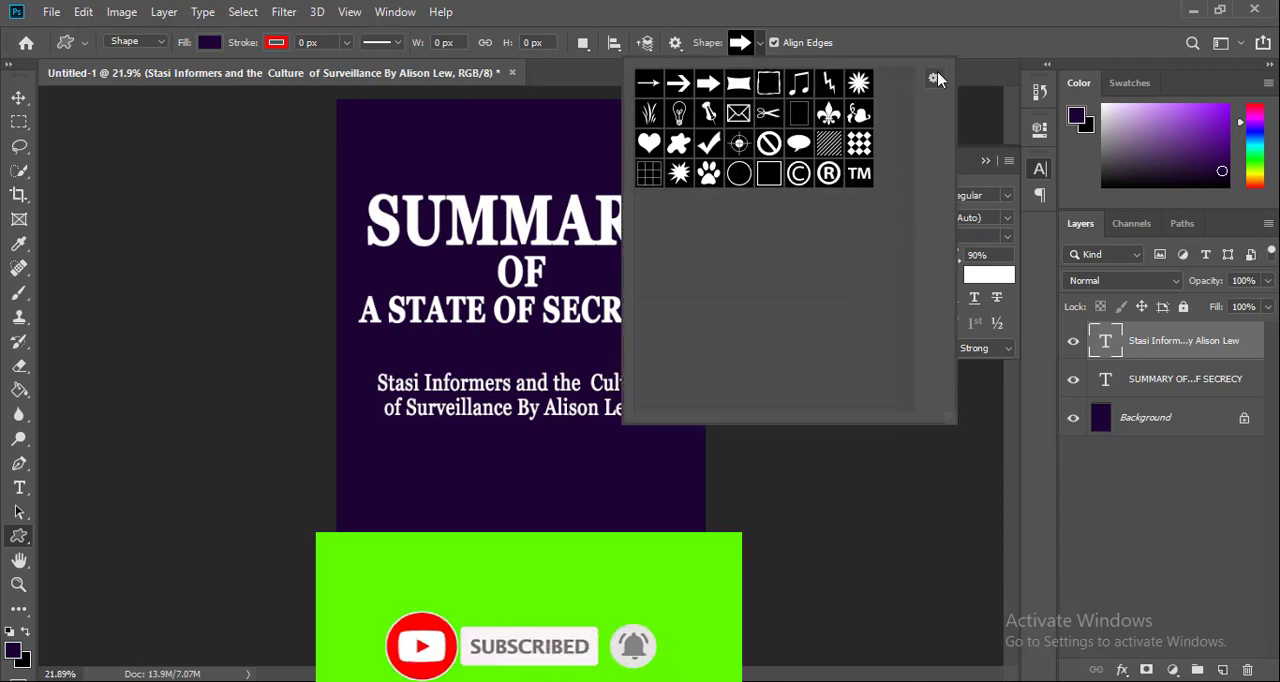
click(934, 78)
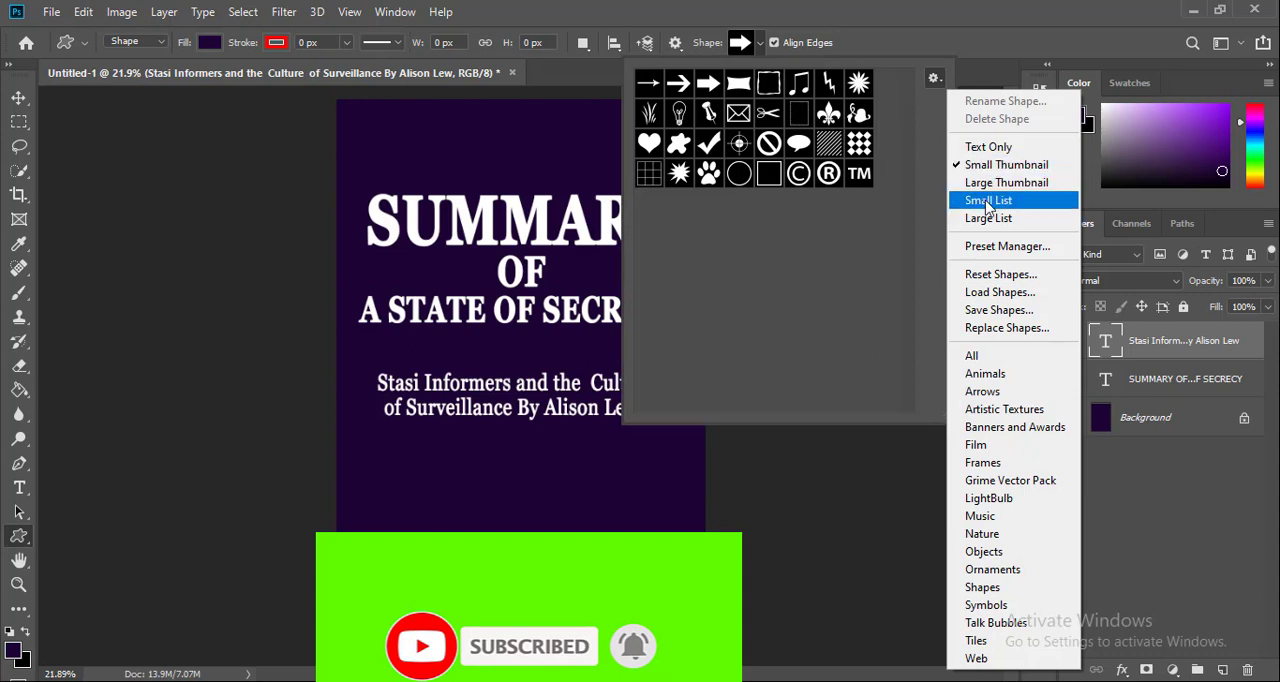
click(985, 356)
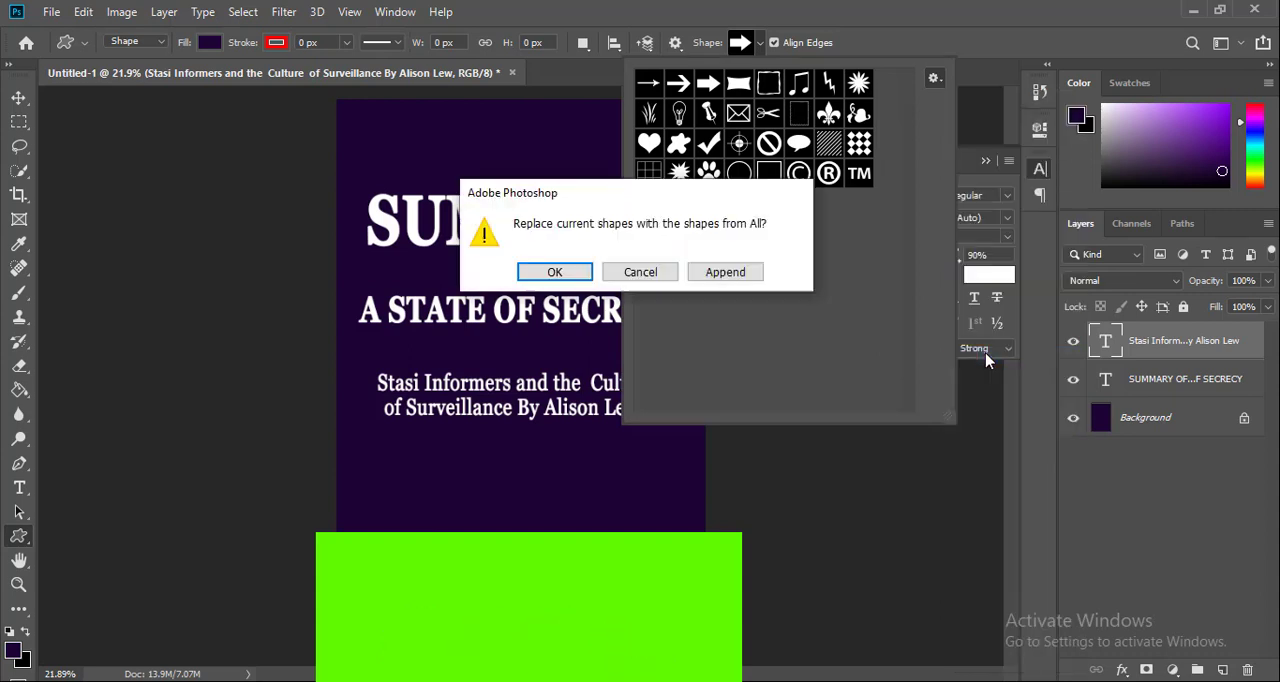
click(553, 273)
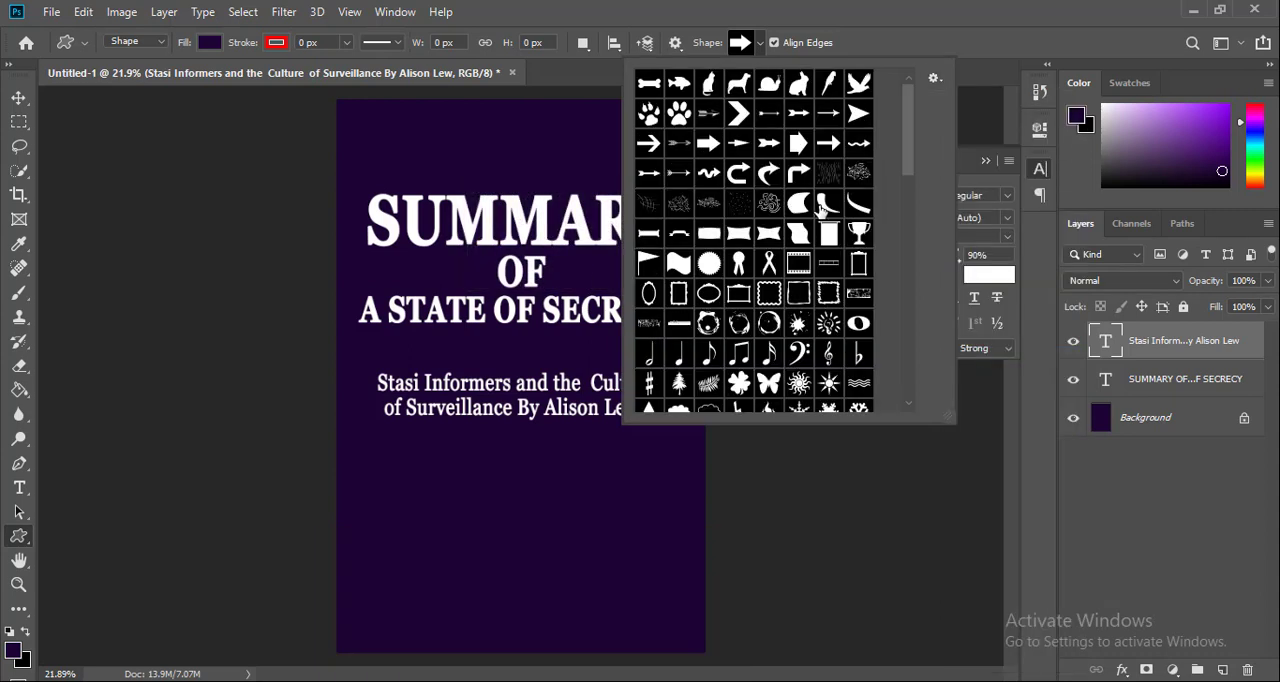
Choose the slim upright leaf from the shape library and draw it about 42 by 174 px between the title and subtitle
scroll(829, 213, down, 5)
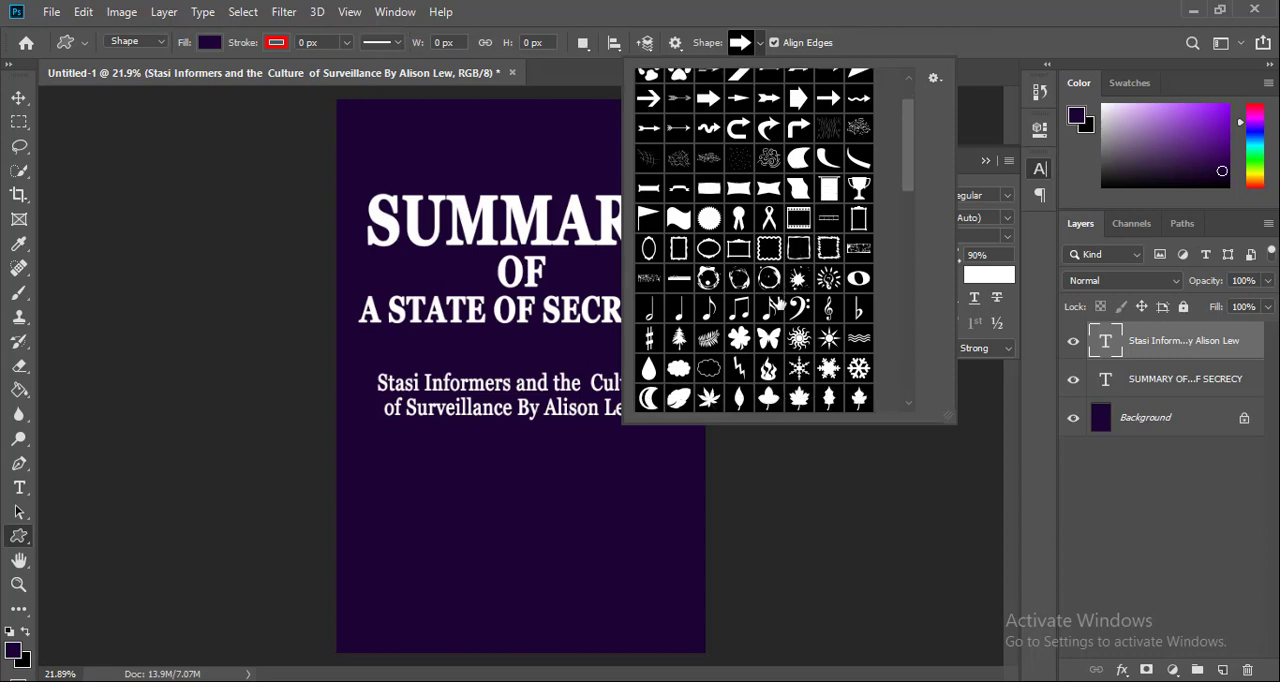
scroll(824, 290, down, 3)
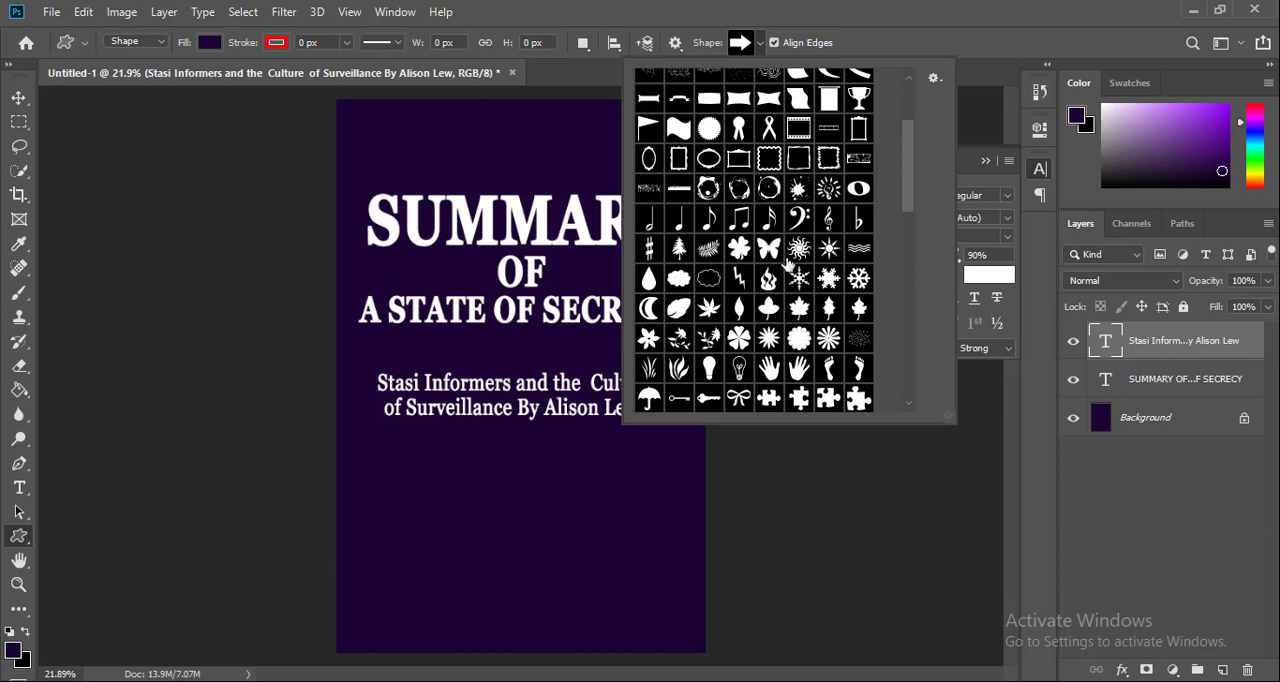
click(739, 309)
drag(430, 336, 439, 370)
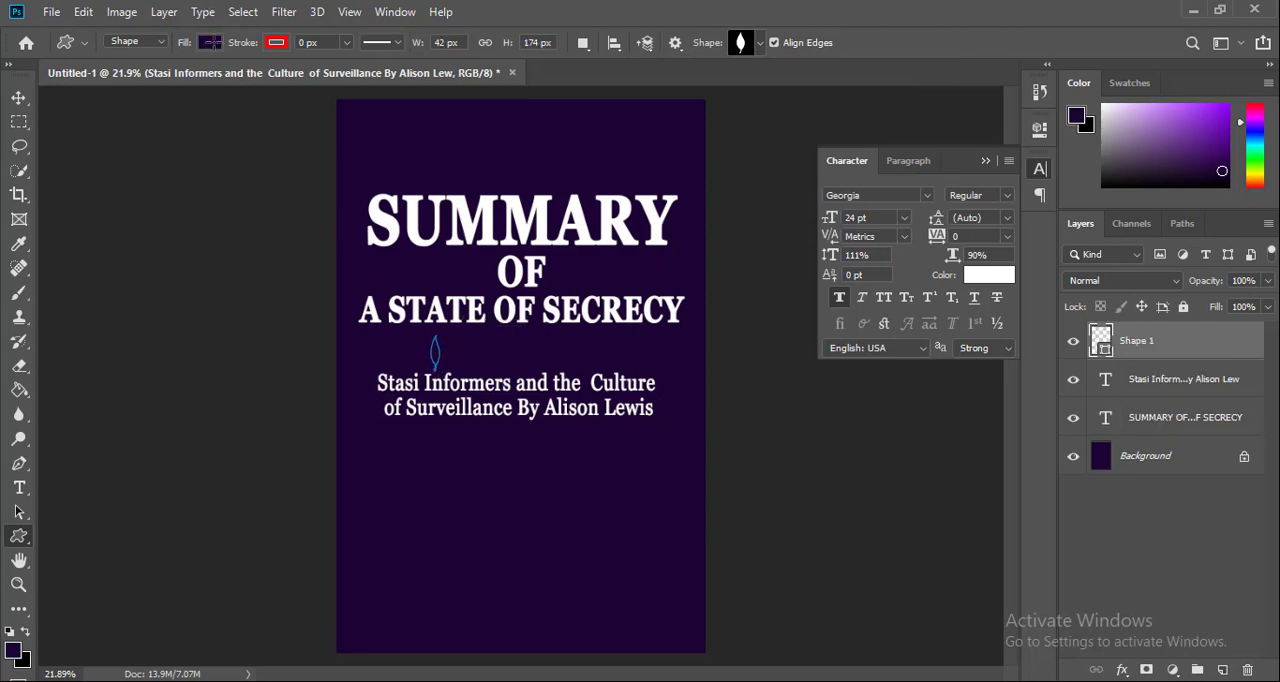
Fill the leaf shape with white and move the subtitle slightly lower to make room for it
click(210, 44)
click(216, 46)
click(210, 44)
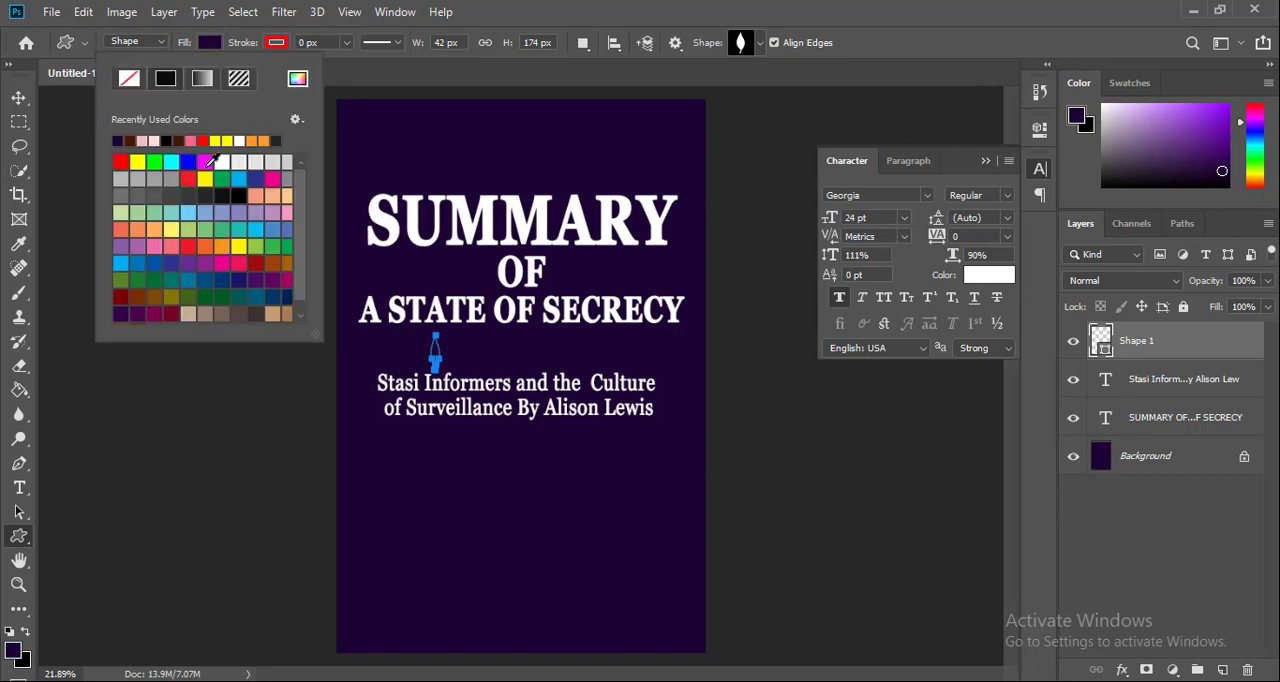
click(19, 101)
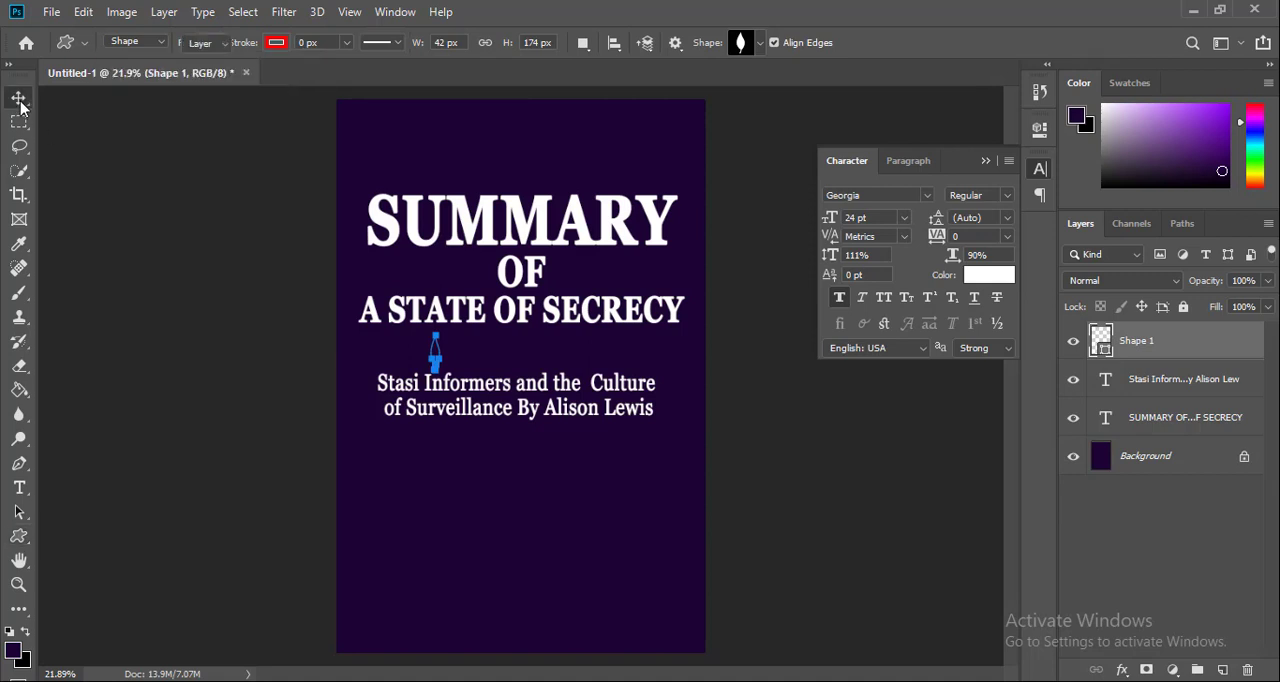
click(703, 380)
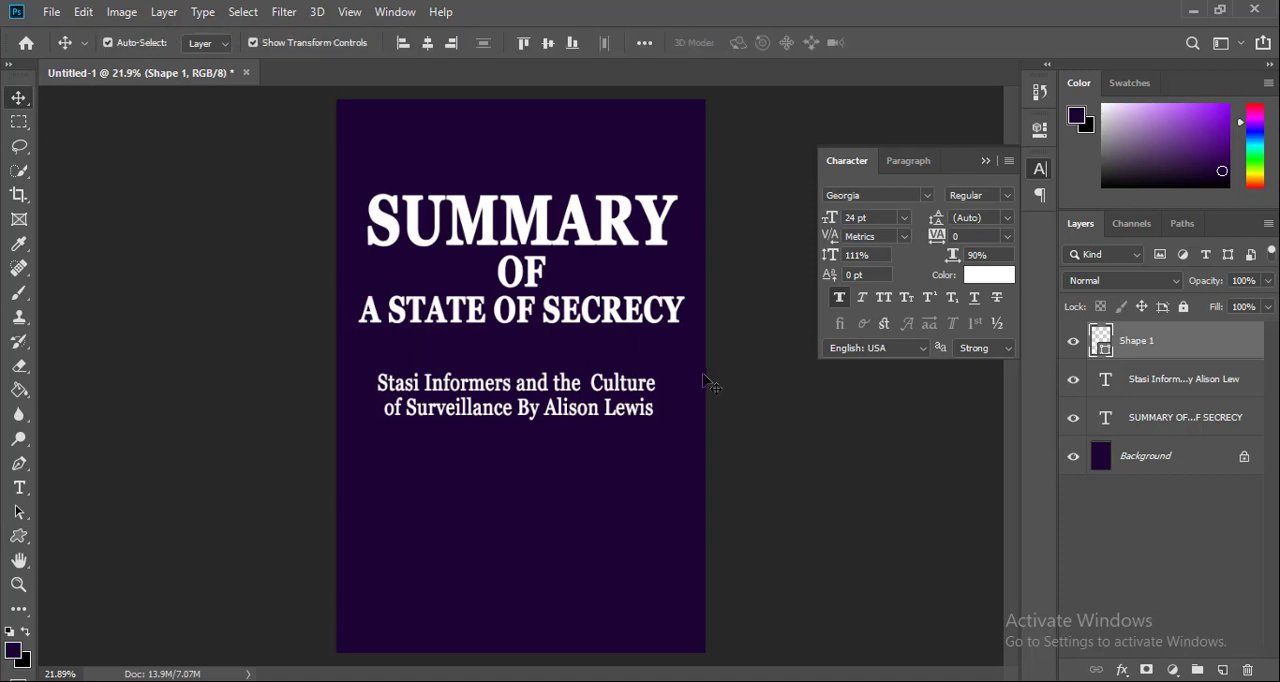
drag(590, 400, 584, 417)
click(436, 356)
key(ctrl+t)
drag(446, 368, 623, 335)
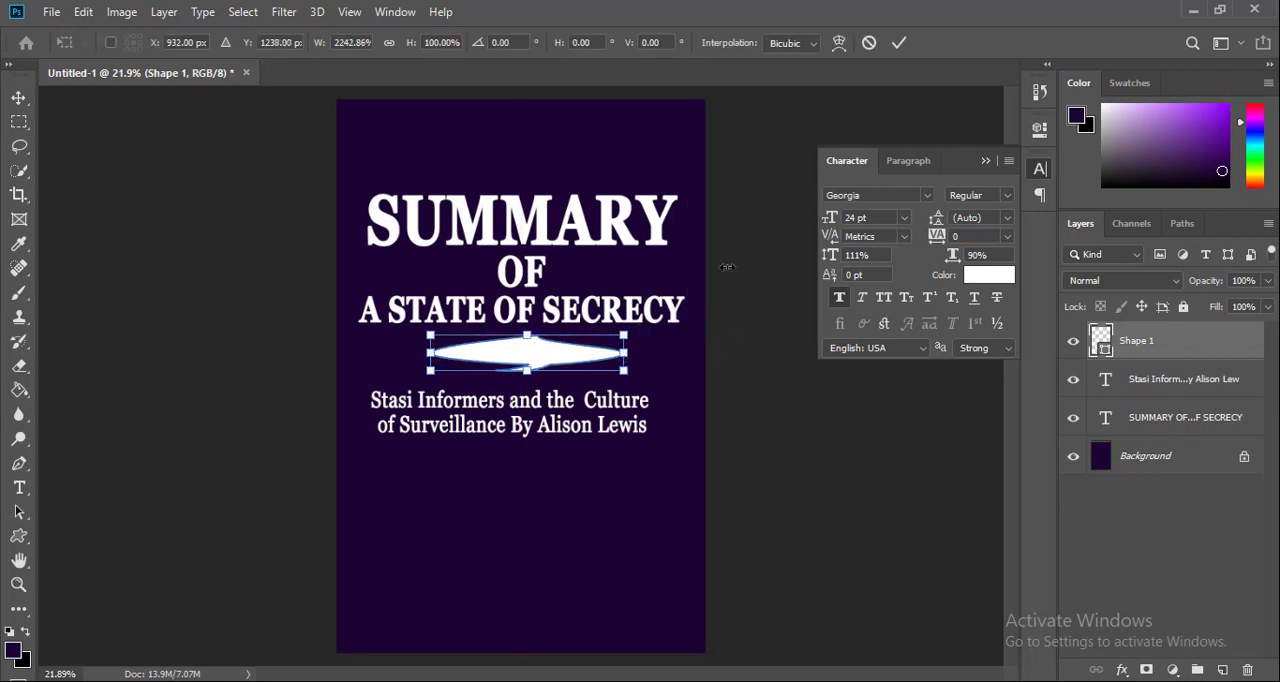
click(869, 46)
key(Escape)
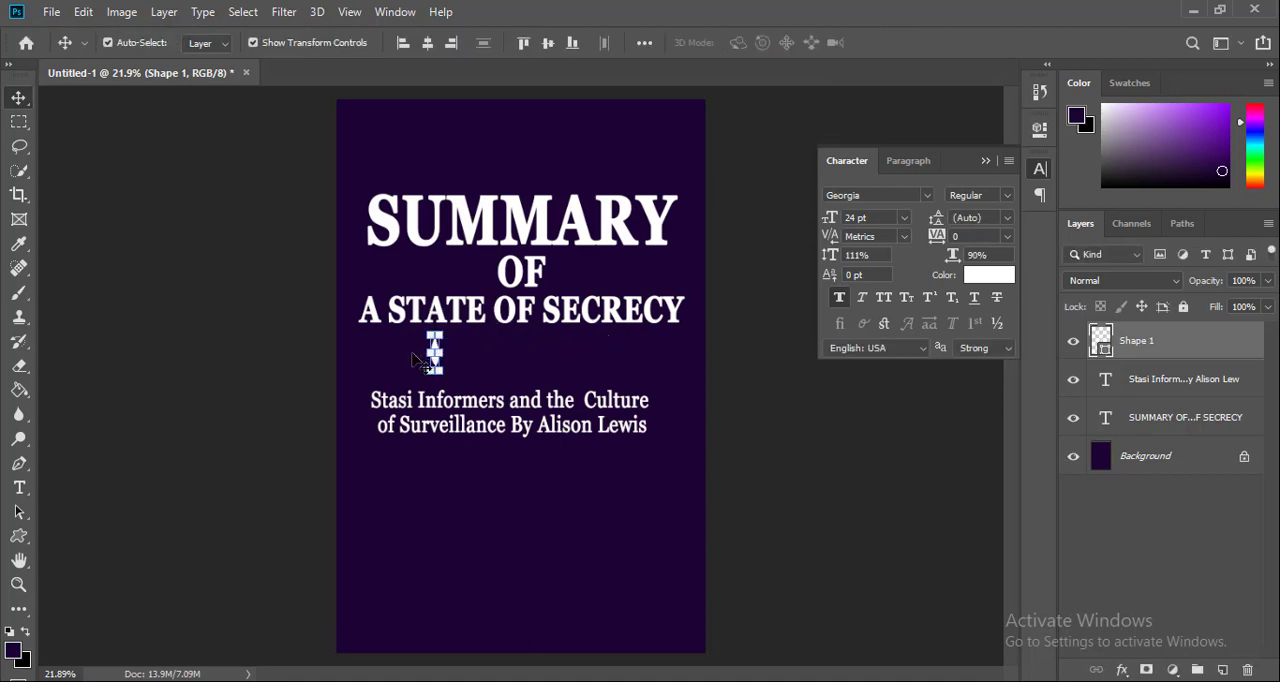
Duplicate the leaf, set the copy just beside the original, and duplicate the pair to make four leaves
key(ctrl+j)
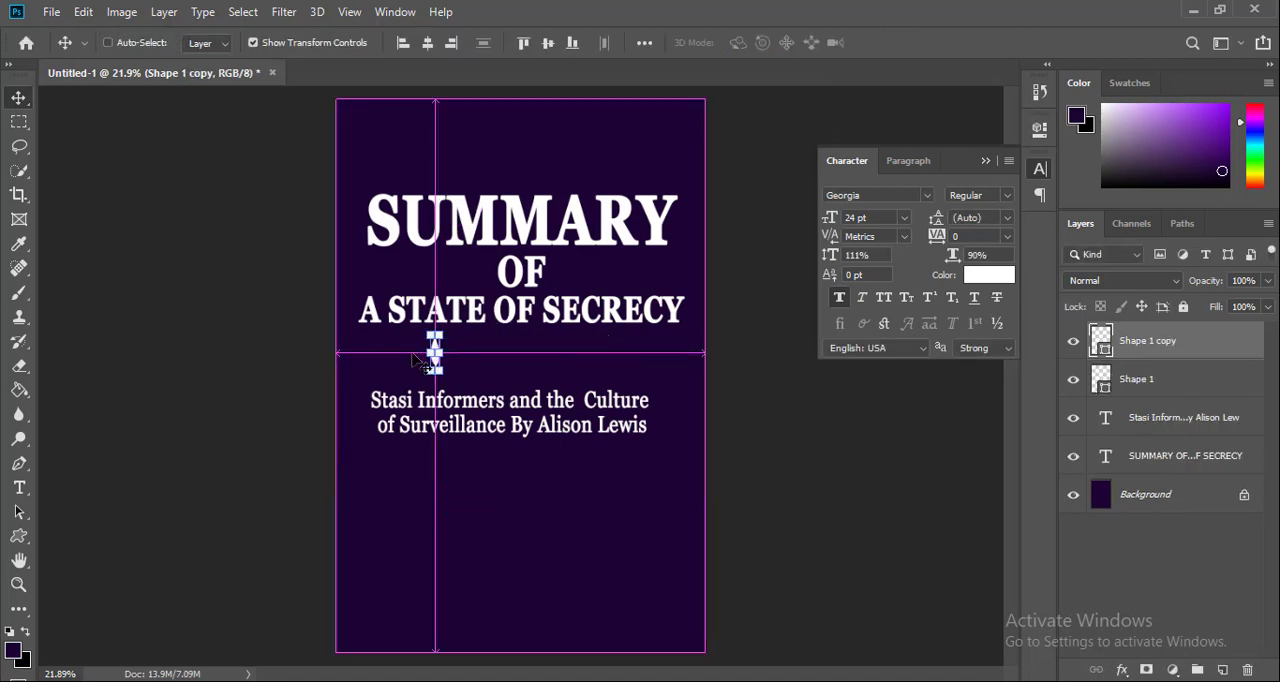
key(ctrl+v)
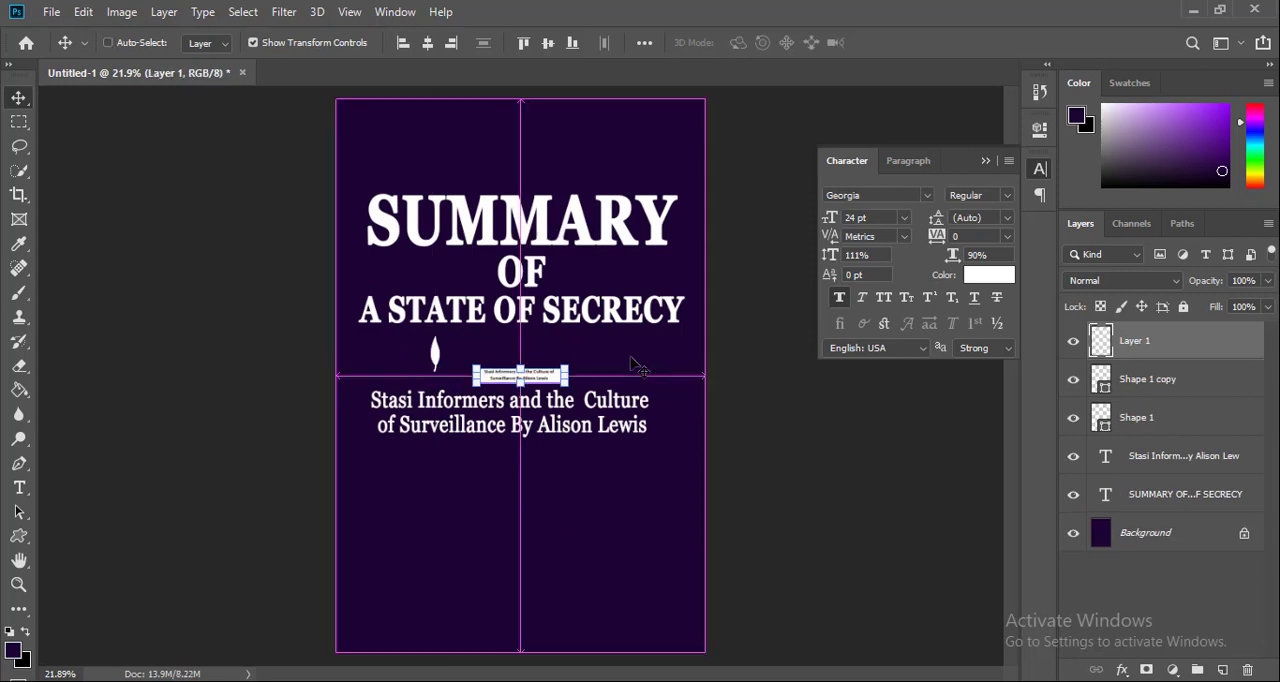
key(ctrl+z)
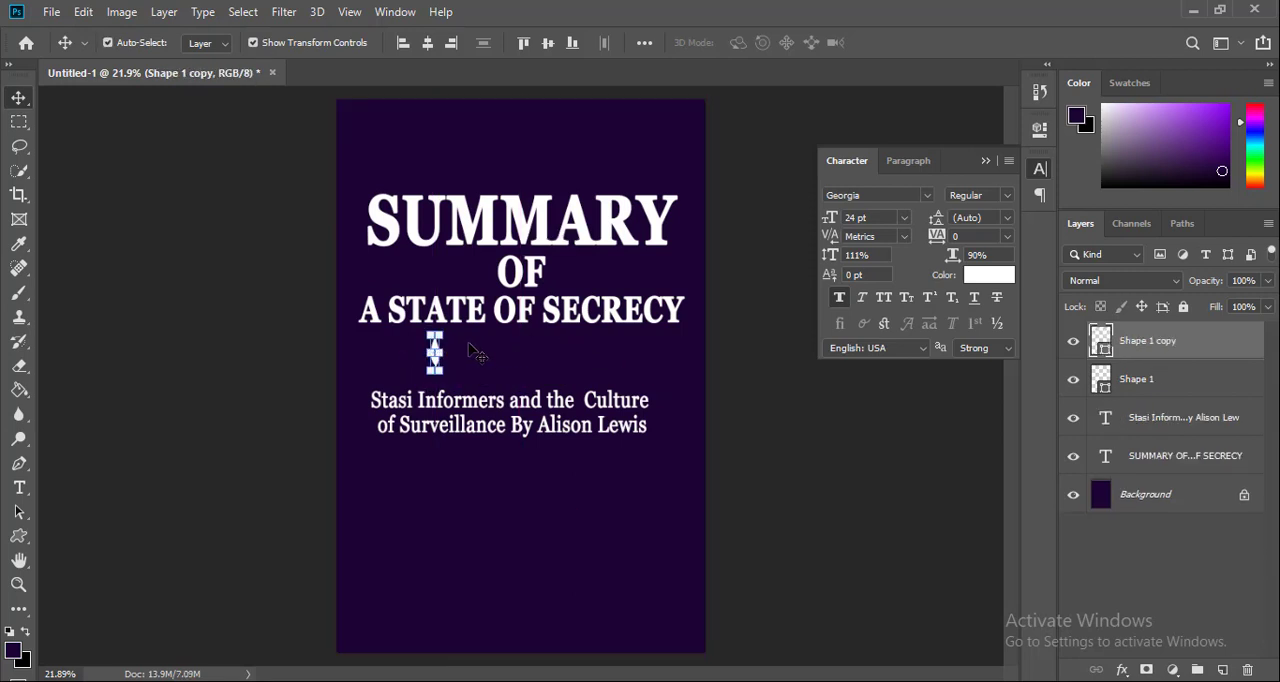
drag(438, 355, 440, 356)
drag(445, 356, 399, 350)
key(ctrl+j)
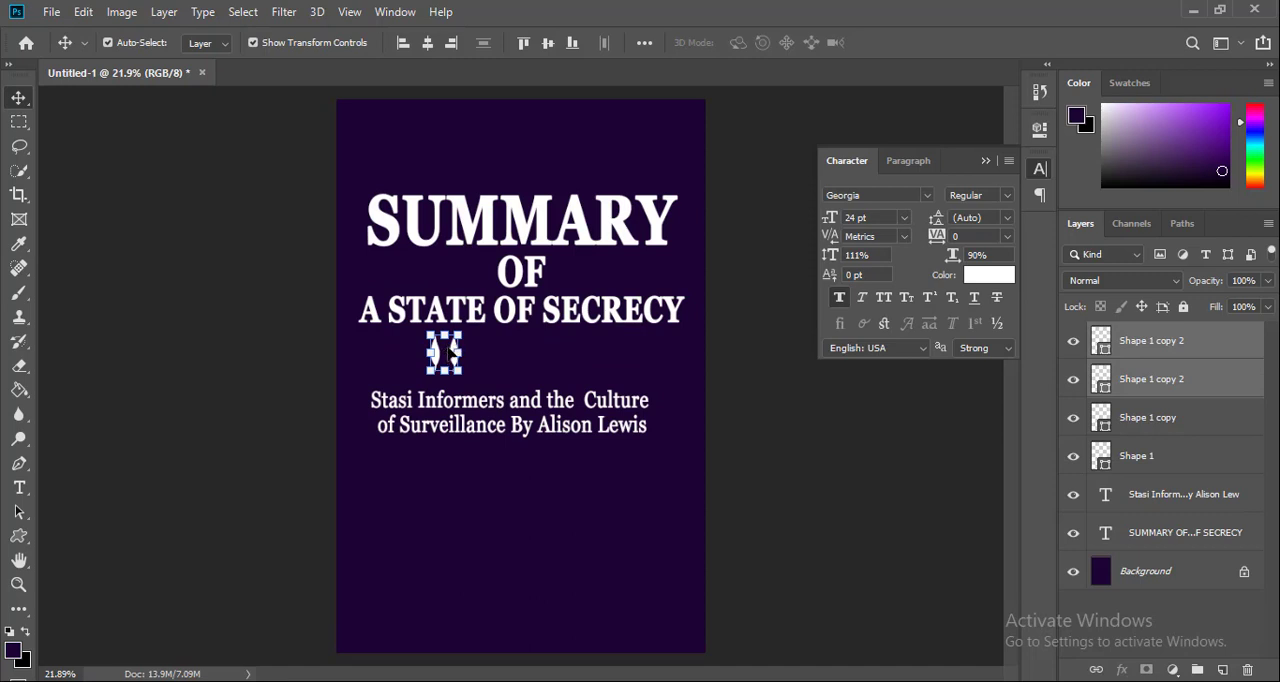
Spread the overlapping leaf copies apart into a horizontal row between the title and subtitle
mouse_move(447, 352)
mouse_down()
mouse_move(502, 375)
mouse_move(439, 358)
mouse_up()
click(533, 374)
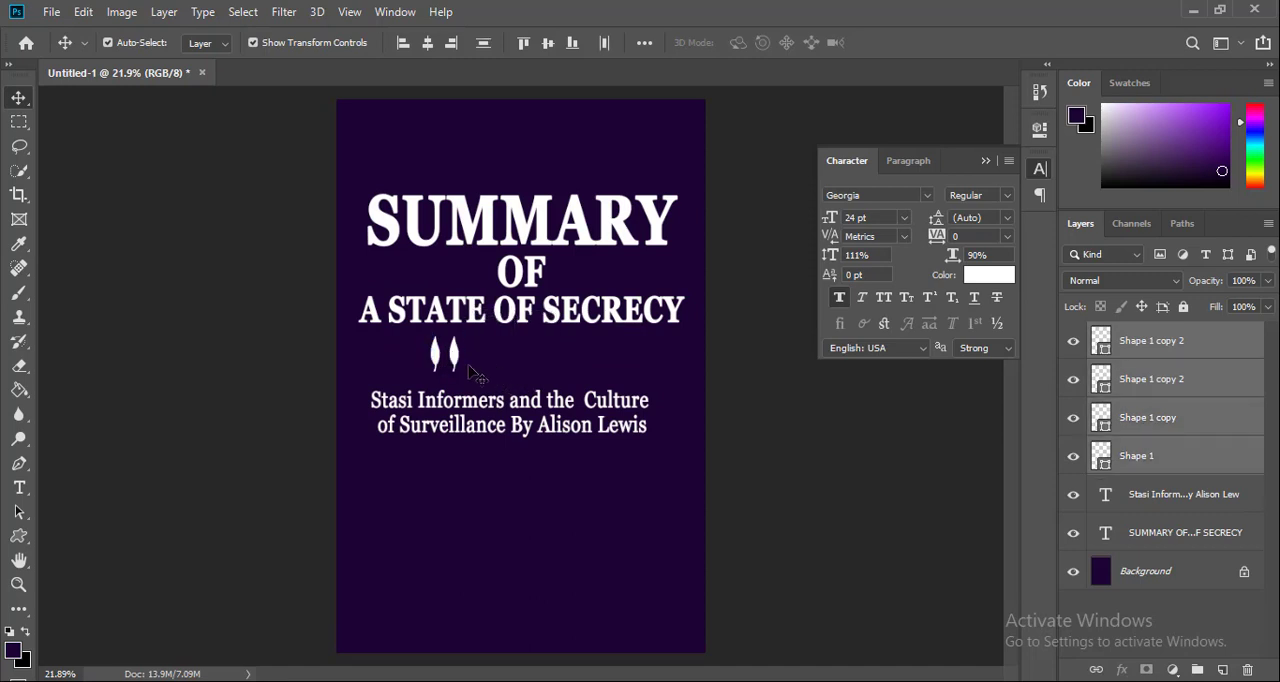
click(465, 369)
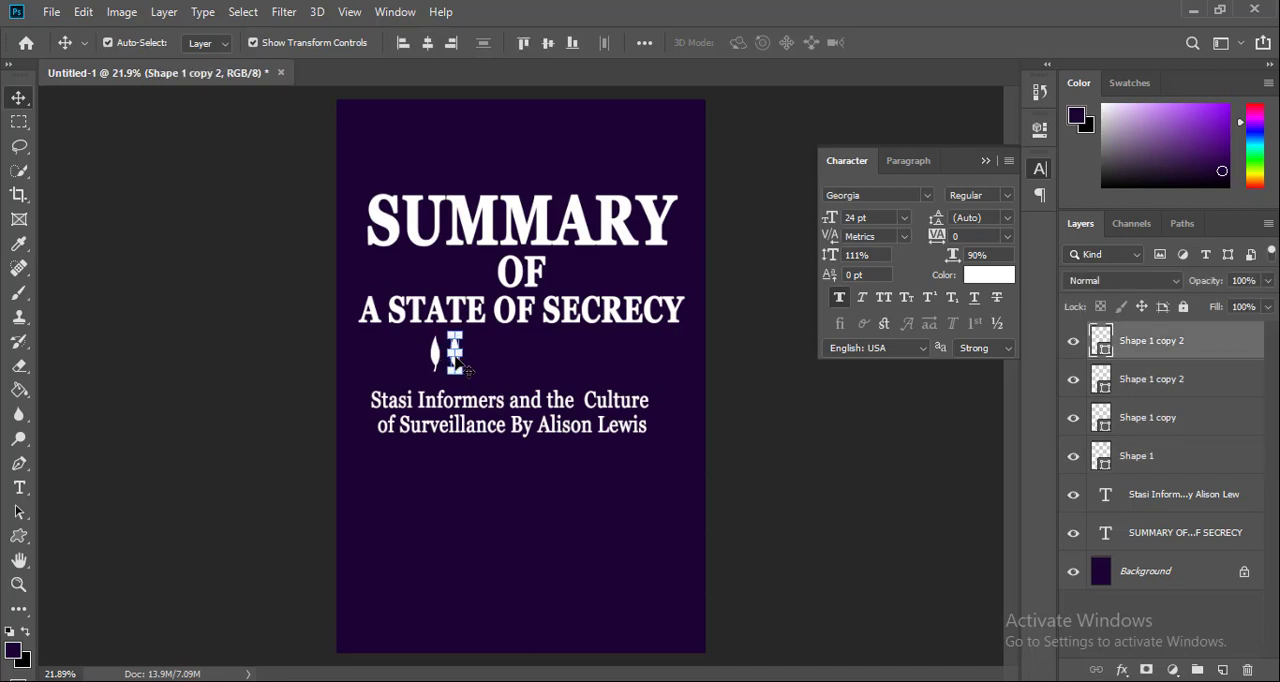
key(shift+Right)
key(shift+Right)
key(shift+Right)
key(shift+Right)
key(shift+Right)
key(shift+Right)
key(shift+Right)
key(shift+Right)
drag(435, 362, 530, 362)
Select all four leaves, set alignment to Selection, and distribute them evenly by their horizontal centers
drag(634, 368, 370, 345)
click(645, 43)
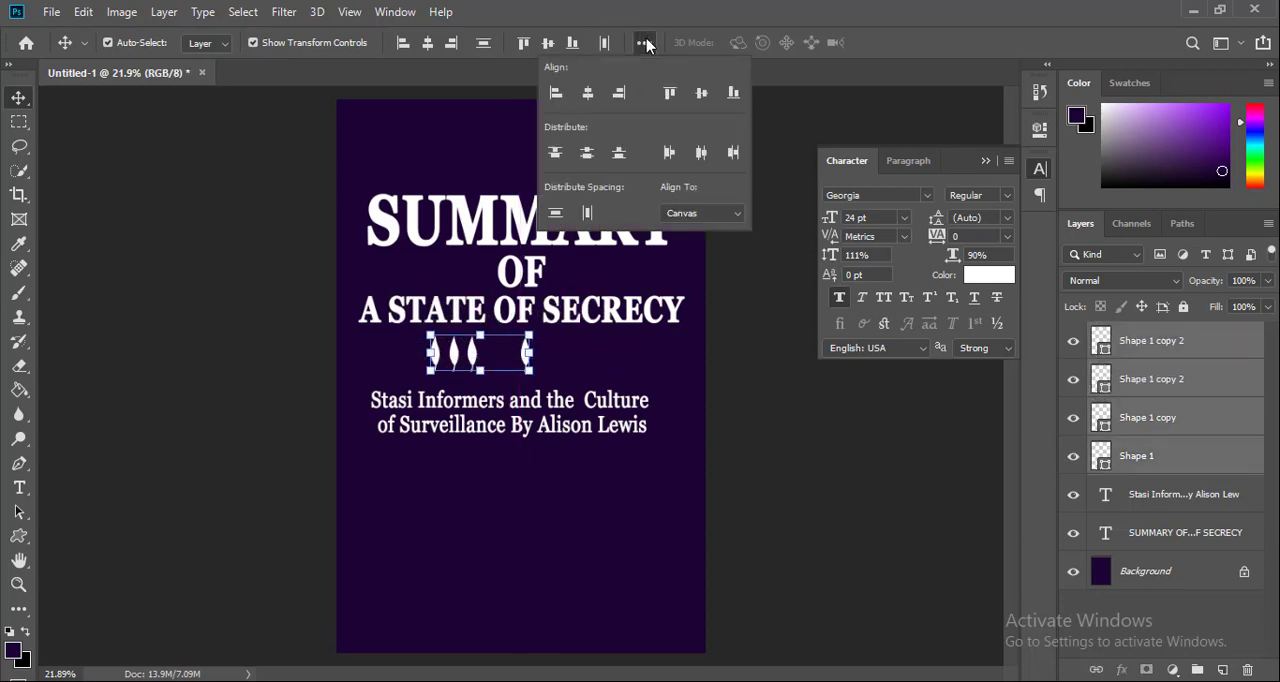
click(700, 213)
click(695, 227)
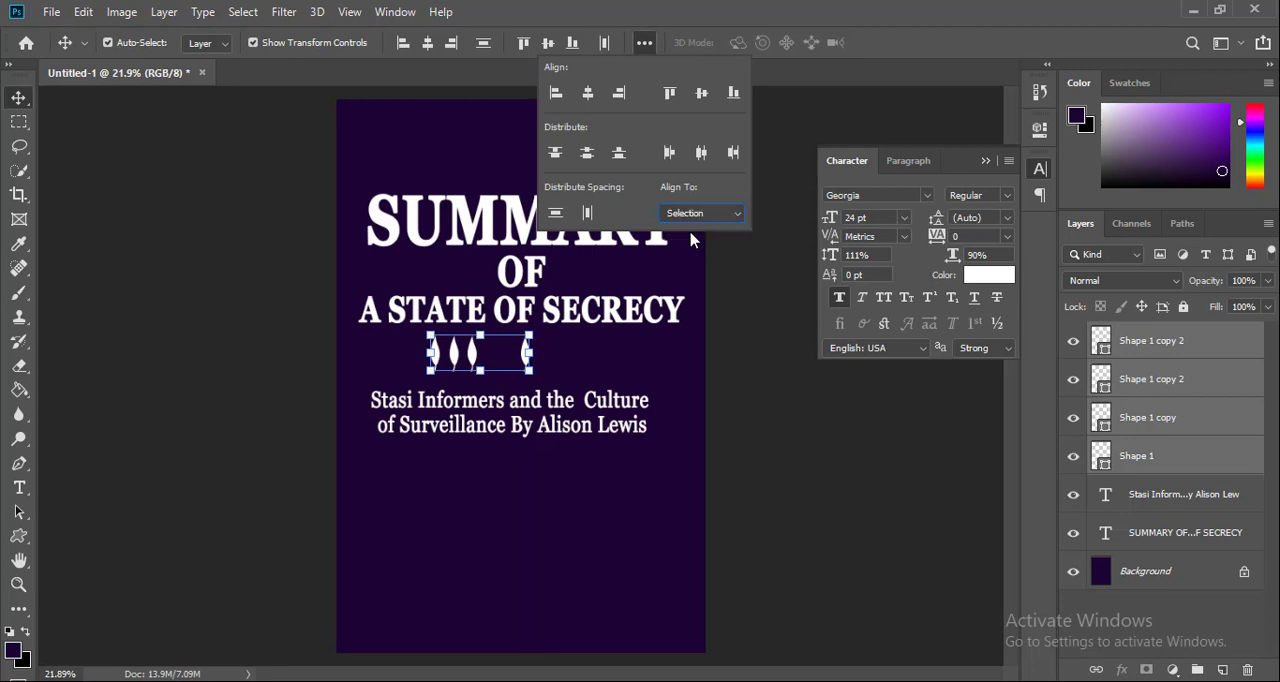
click(702, 153)
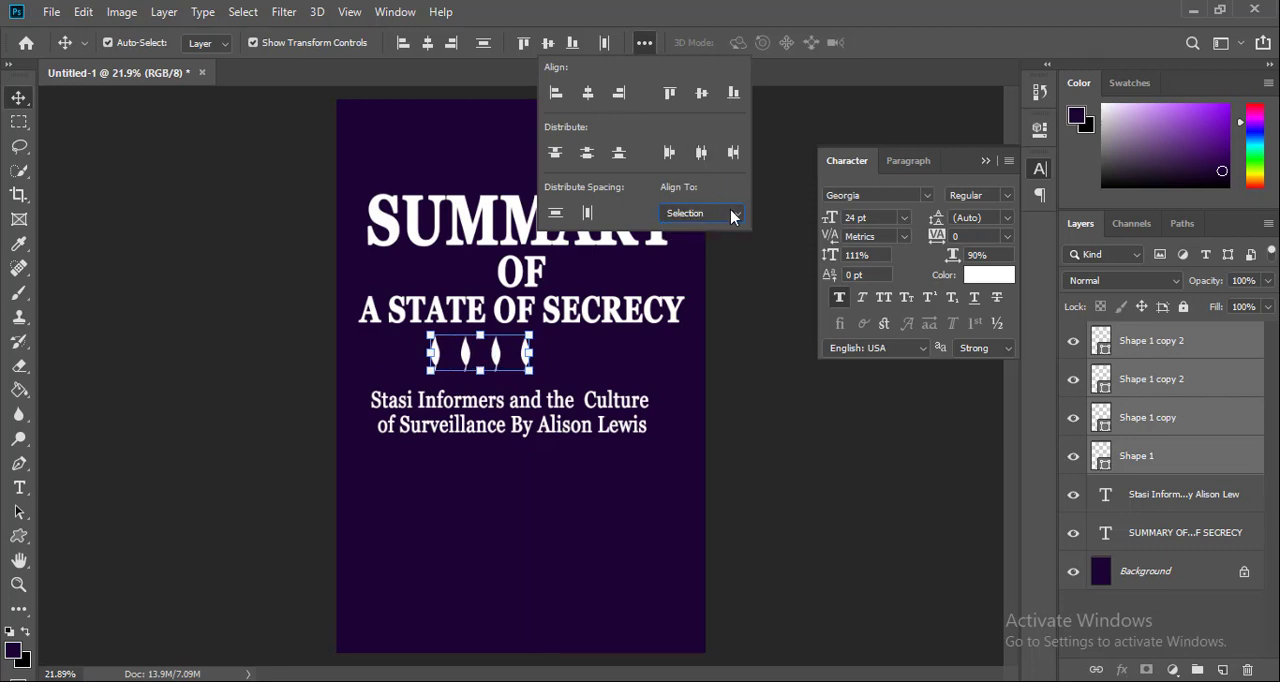
click(738, 286)
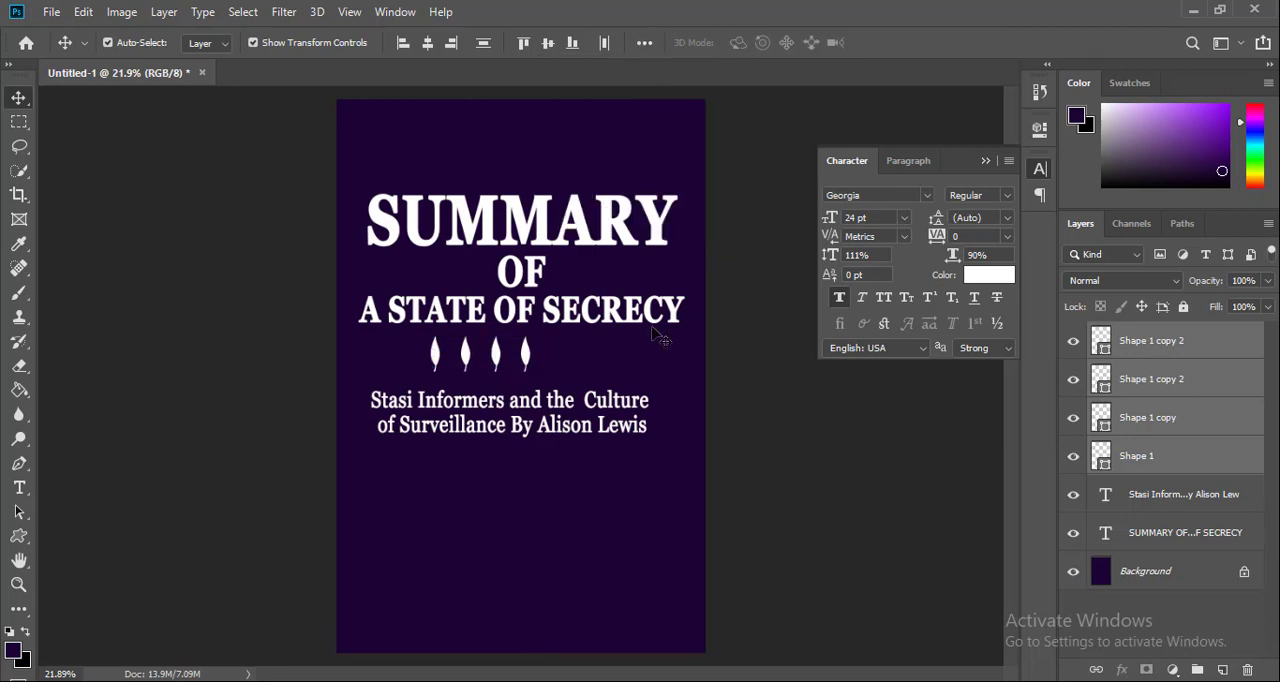
Move the row of four leaves to the middle of the cover beneath the title
drag(605, 353, 416, 342)
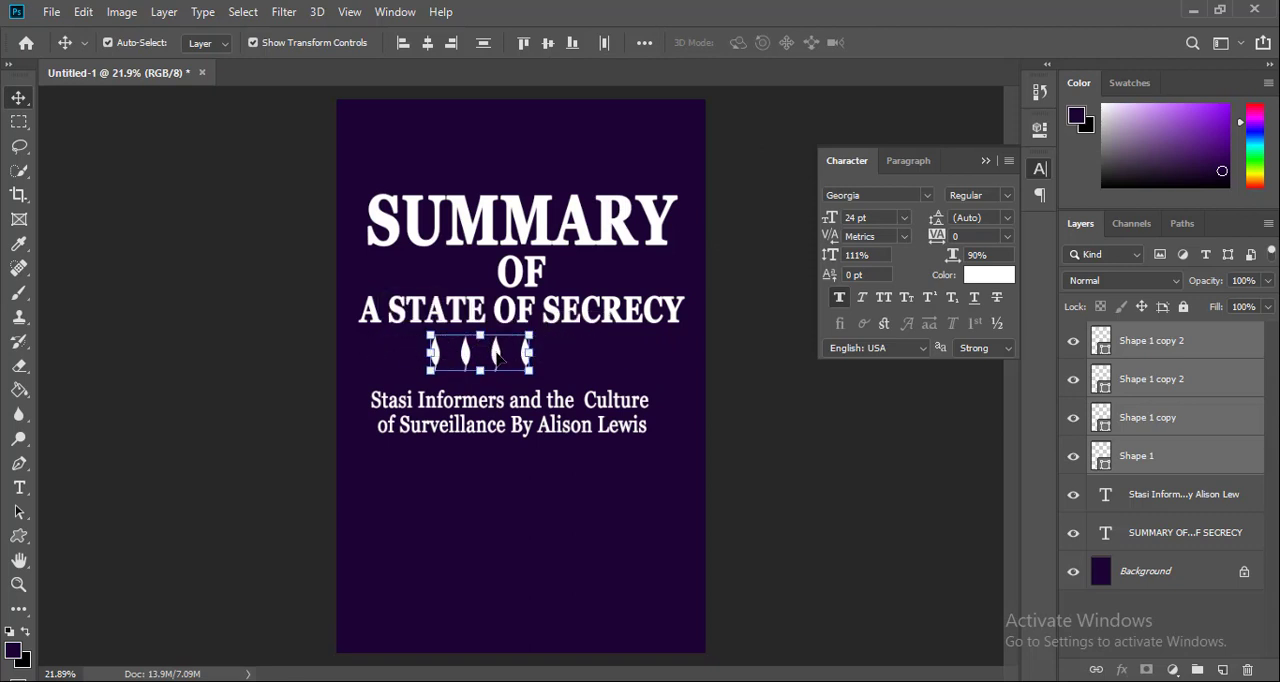
drag(497, 357, 540, 360)
click(760, 391)
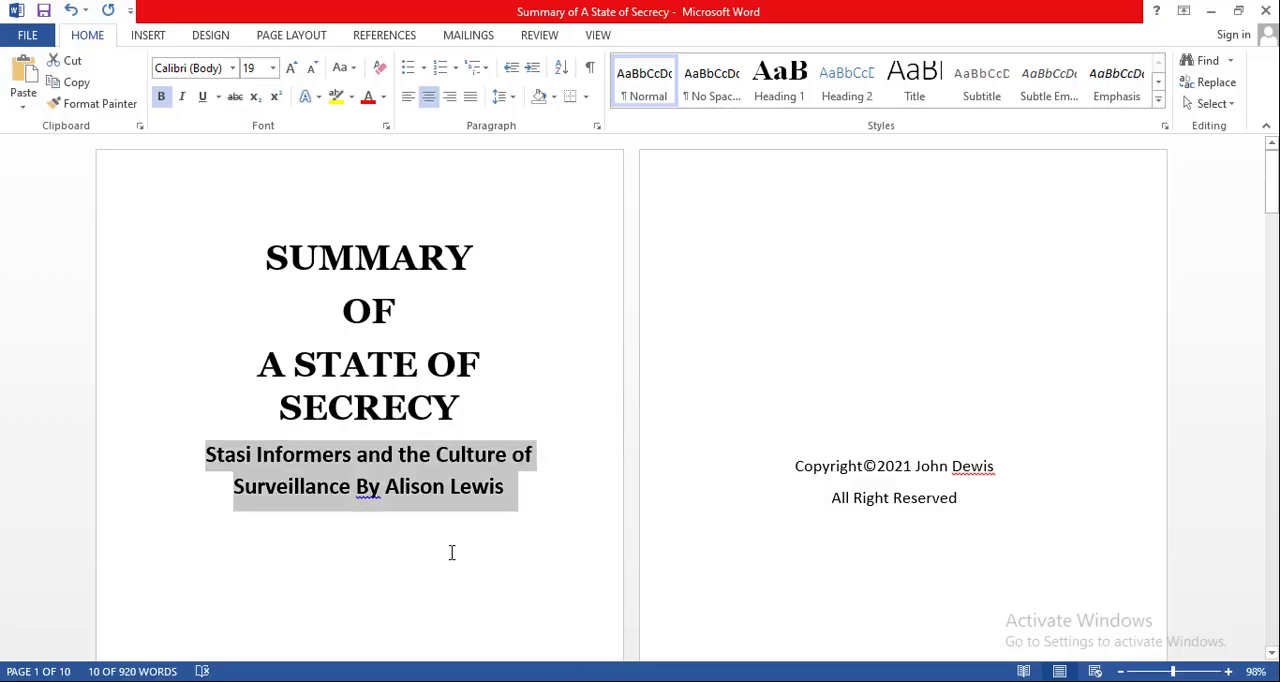
Switch to the Word manuscript and copy the author's name from the lower part of its title page
scroll(423, 549, down, 3)
click(347, 539)
triple_click(347, 539)
right_click(370, 548)
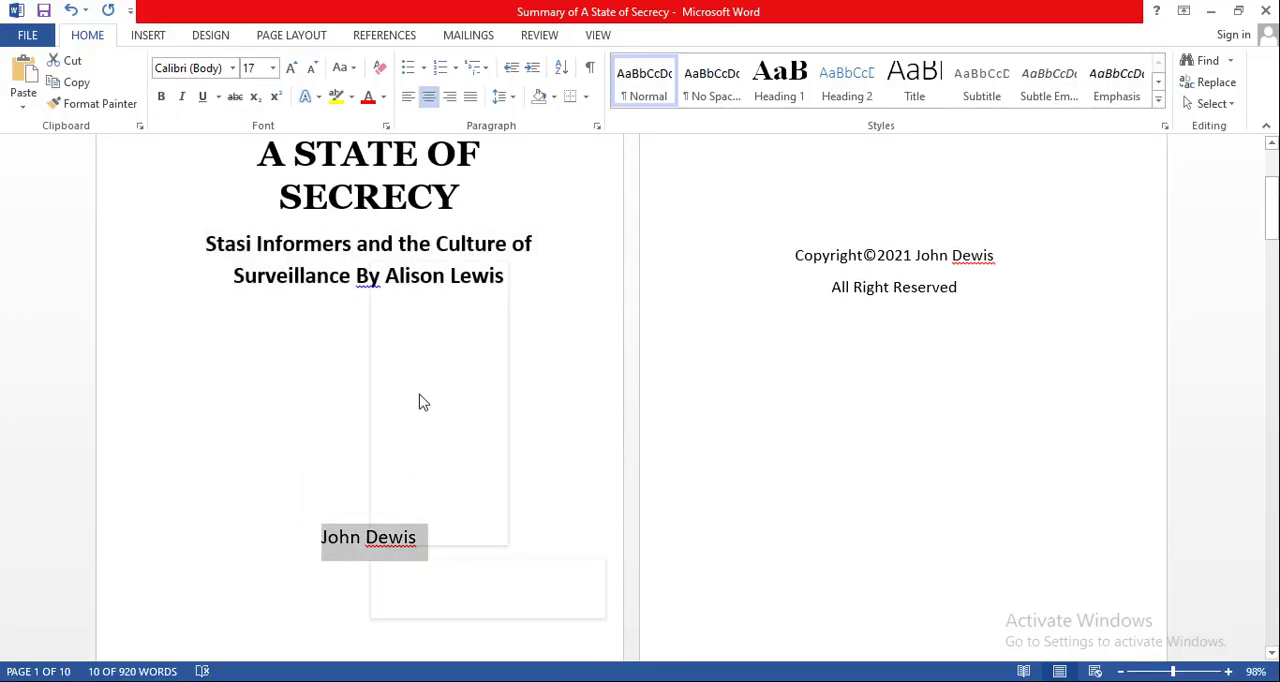
click(423, 294)
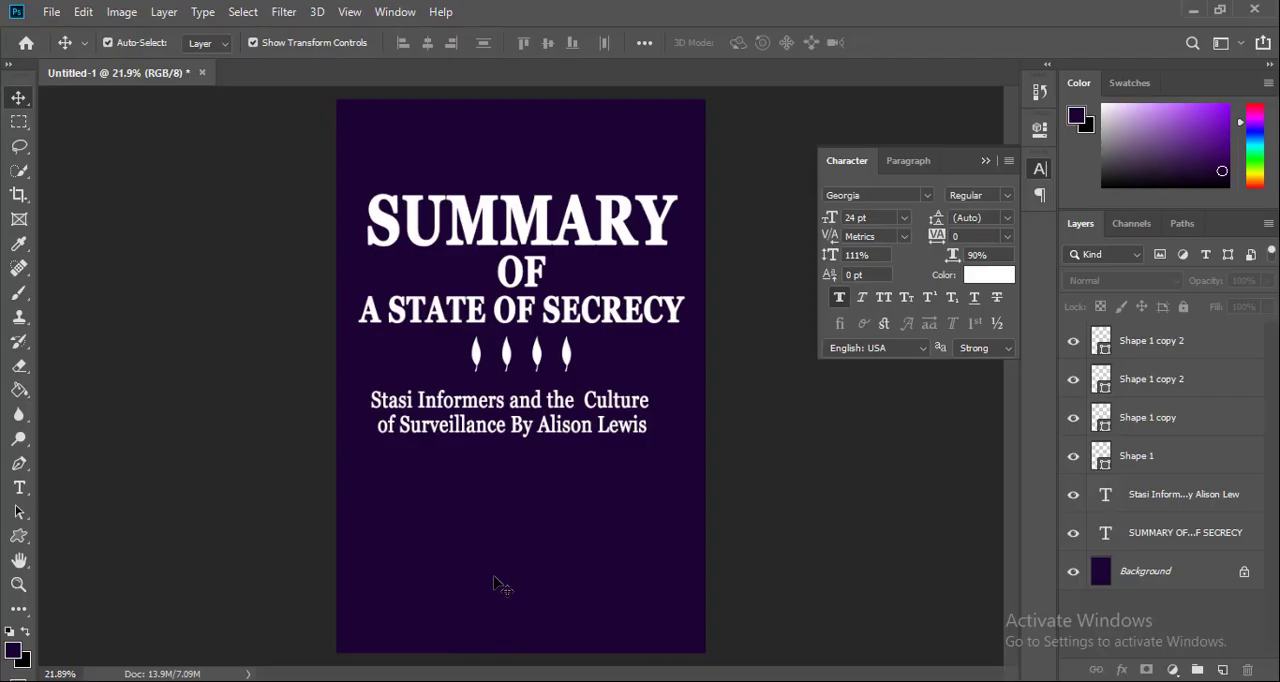
Back in Photoshop, paste the author's name as a new text layer near the bottom of the cover
key(t)
click(451, 602)
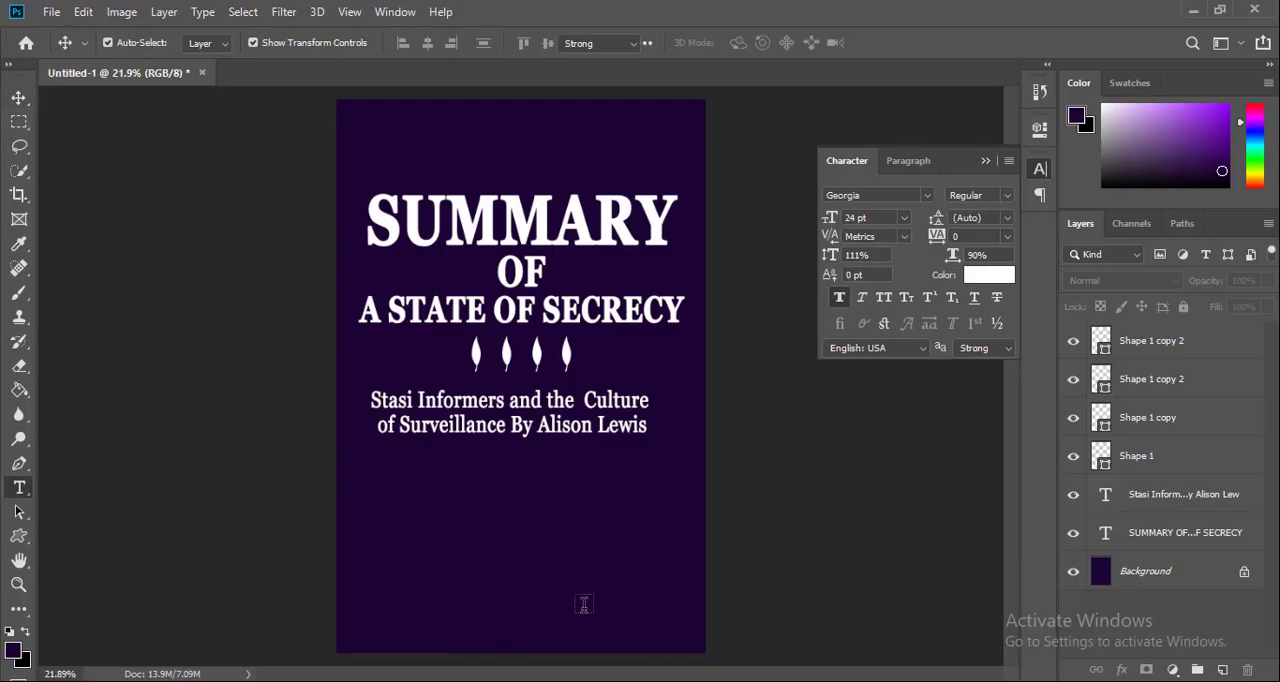
key(ctrl+v)
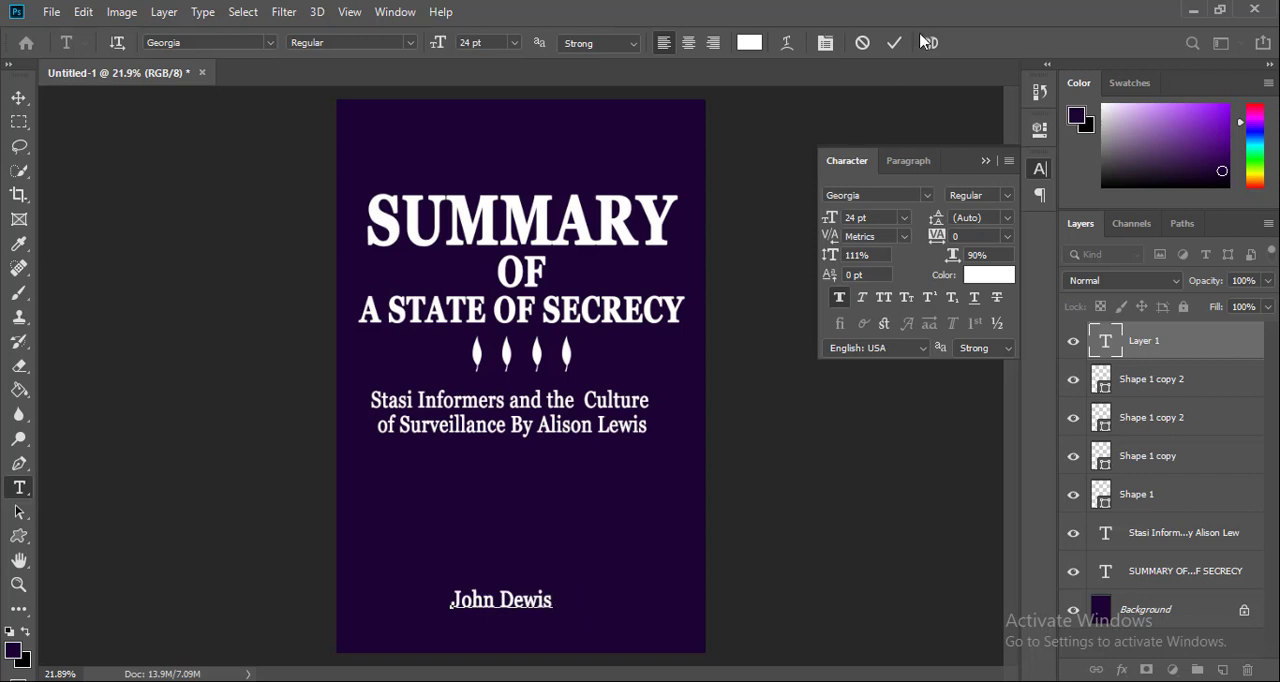
click(895, 43)
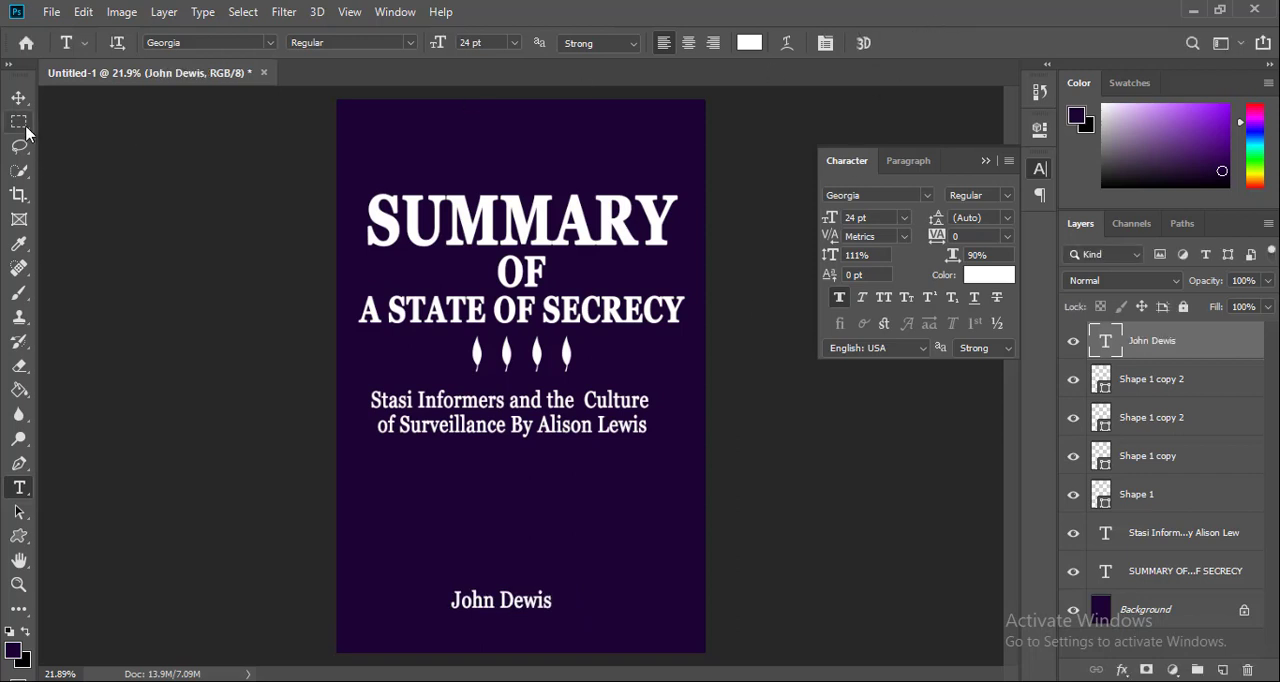
Move the author's name slightly lower, set alignment to Canvas, and center it horizontally on the cover
click(18, 97)
drag(540, 600, 560, 618)
click(645, 43)
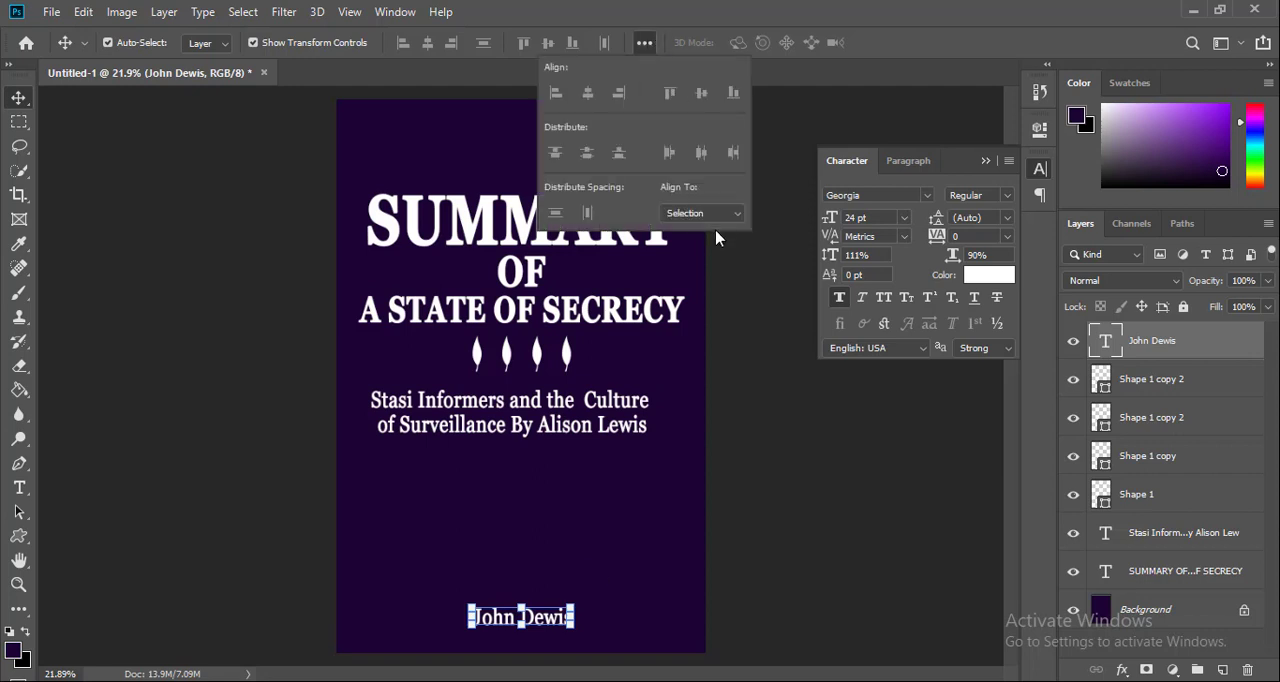
click(715, 213)
click(694, 240)
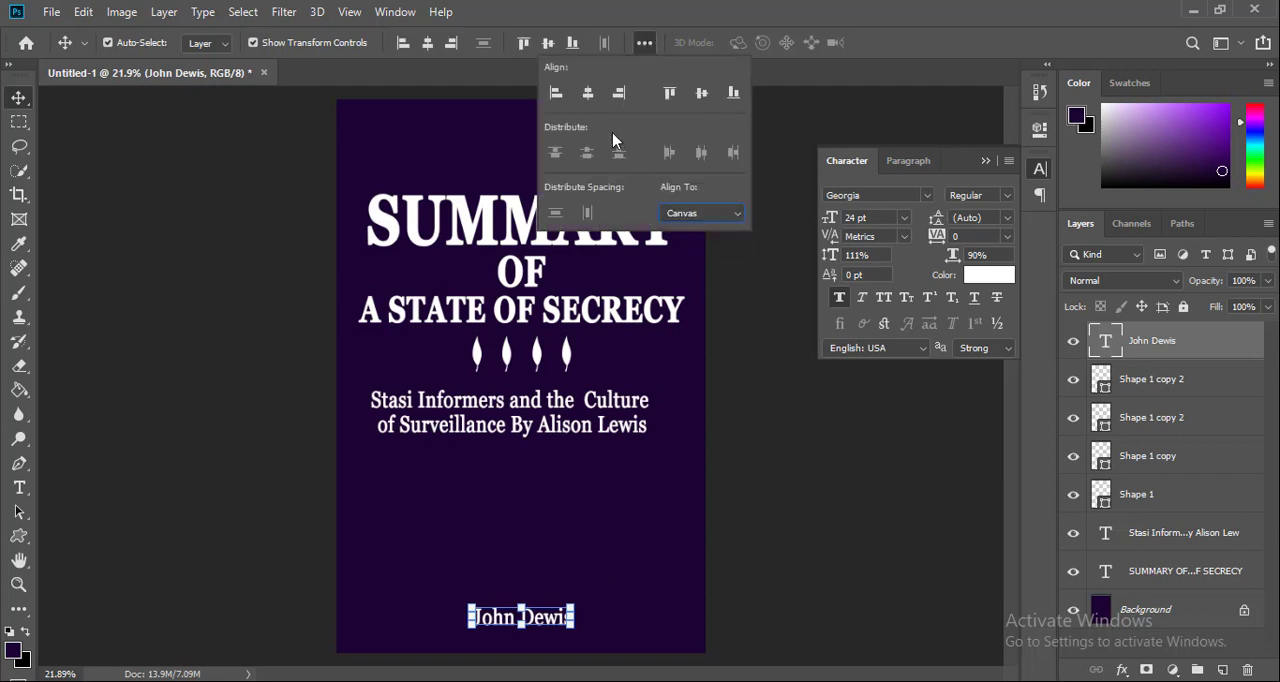
click(588, 95)
click(777, 543)
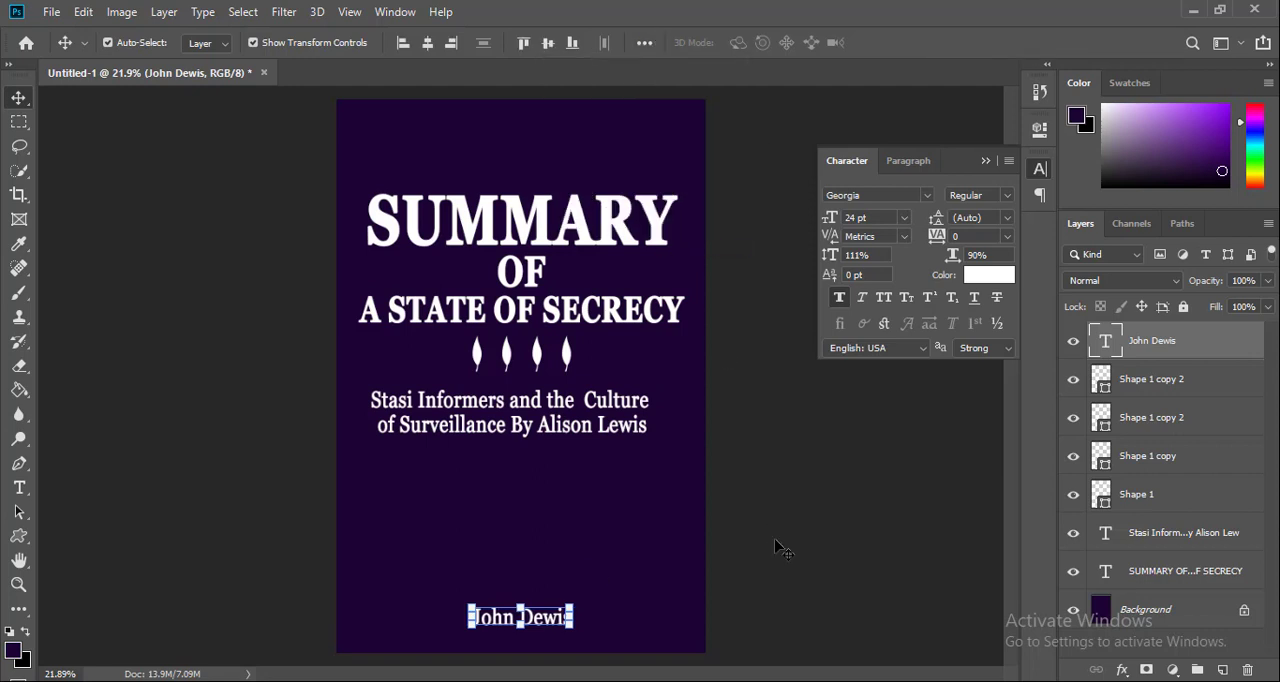
Move the subtitle and the row of leaves lower to widen the gap beneath the title
drag(655, 476, 537, 432)
drag(616, 380, 447, 338)
drag(533, 356, 536, 380)
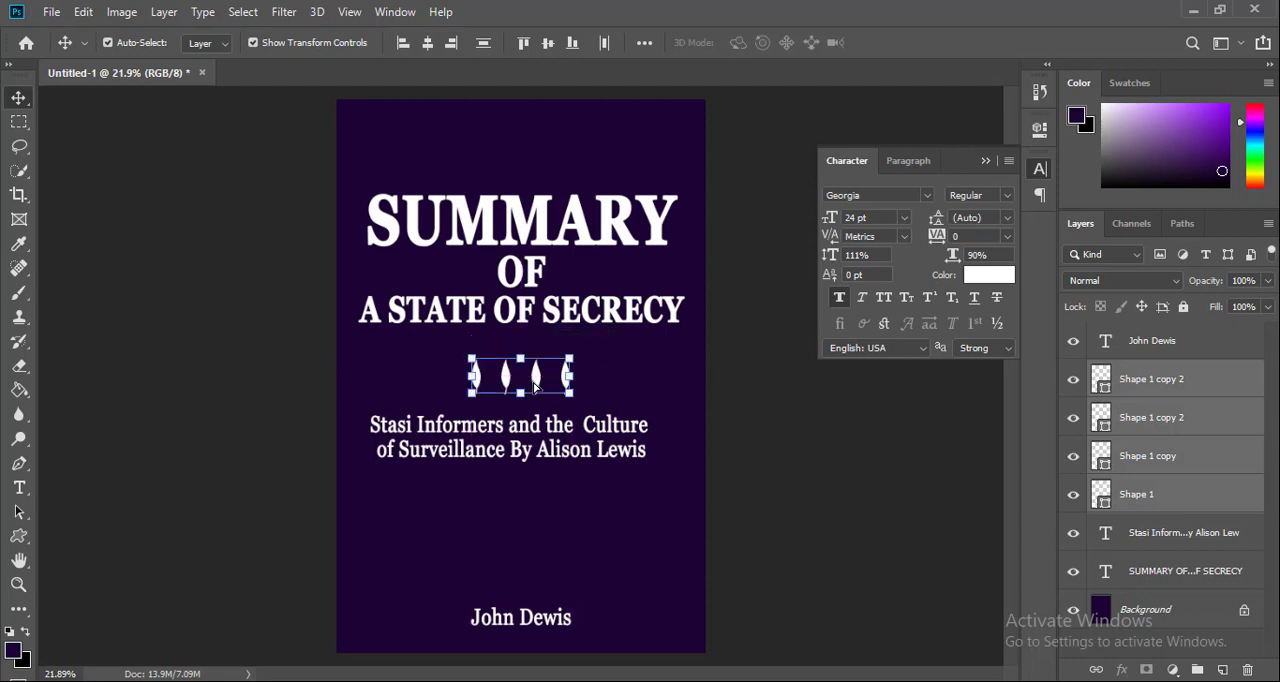
Scale the title block down to about 93% and center it horizontally on the cover
click(662, 232)
drag(684, 193, 775, 107)
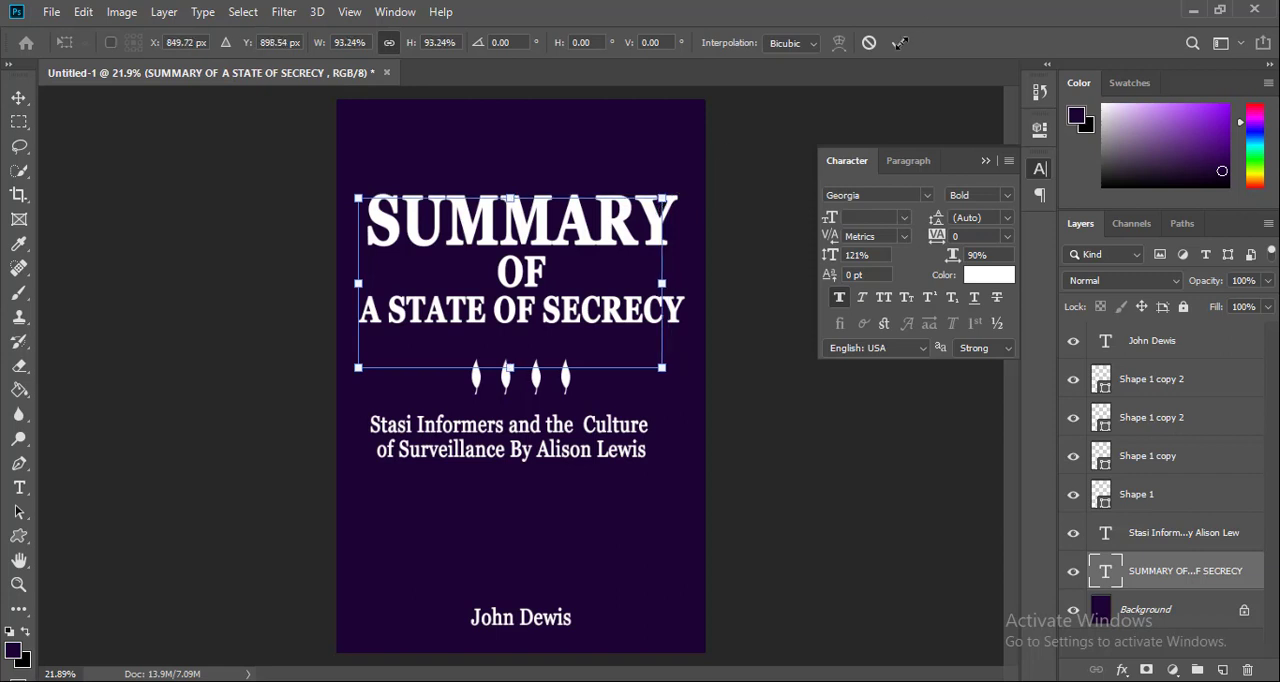
click(899, 42)
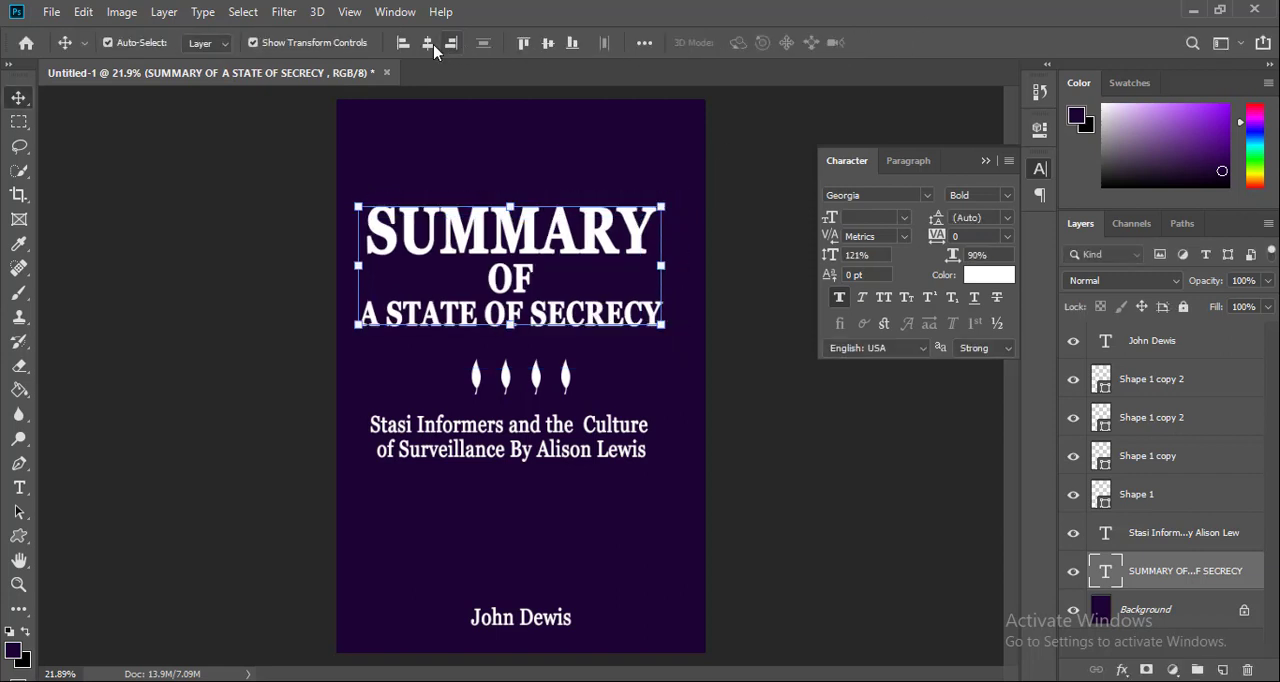
click(428, 44)
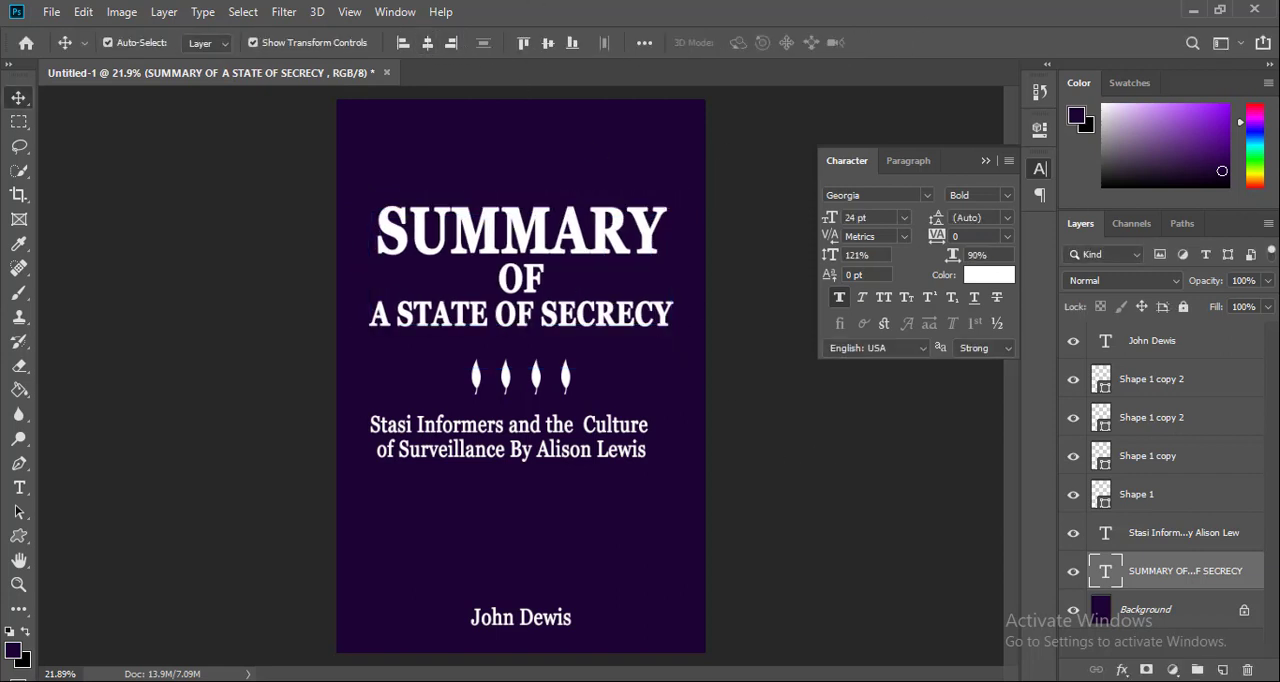
click(797, 471)
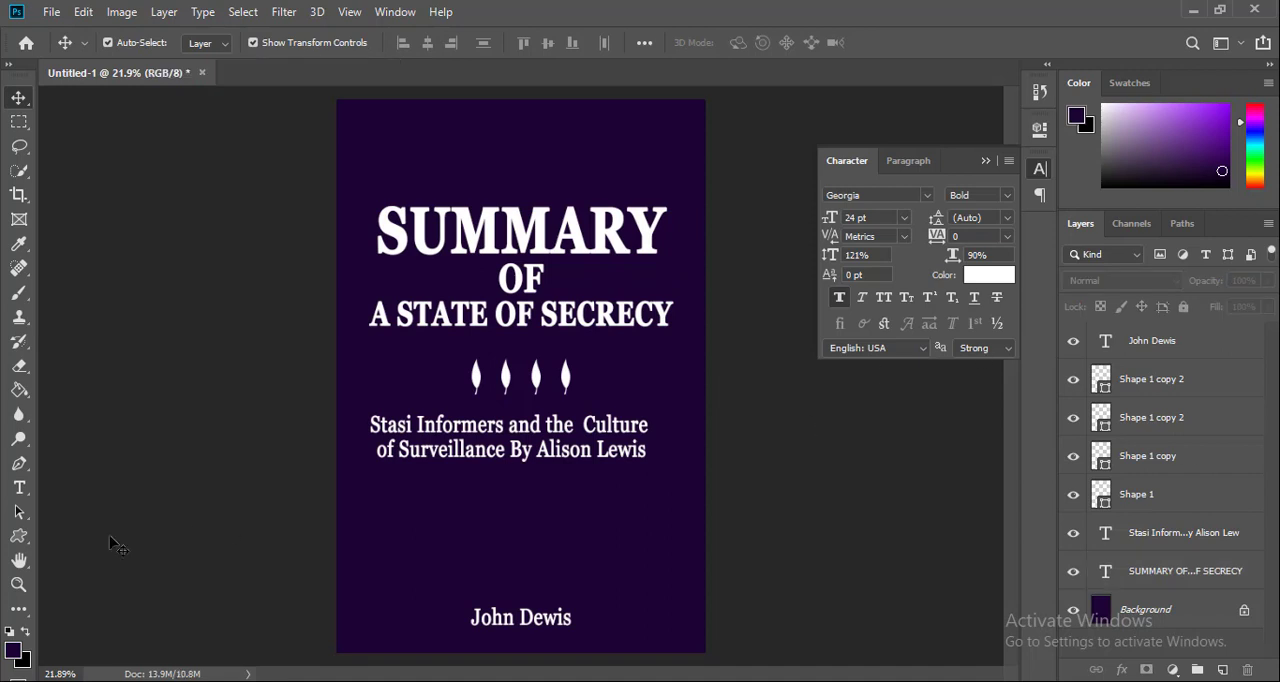
Set up the Rectangle tool with no fill and a 10 px light pink stroke
click(19, 536)
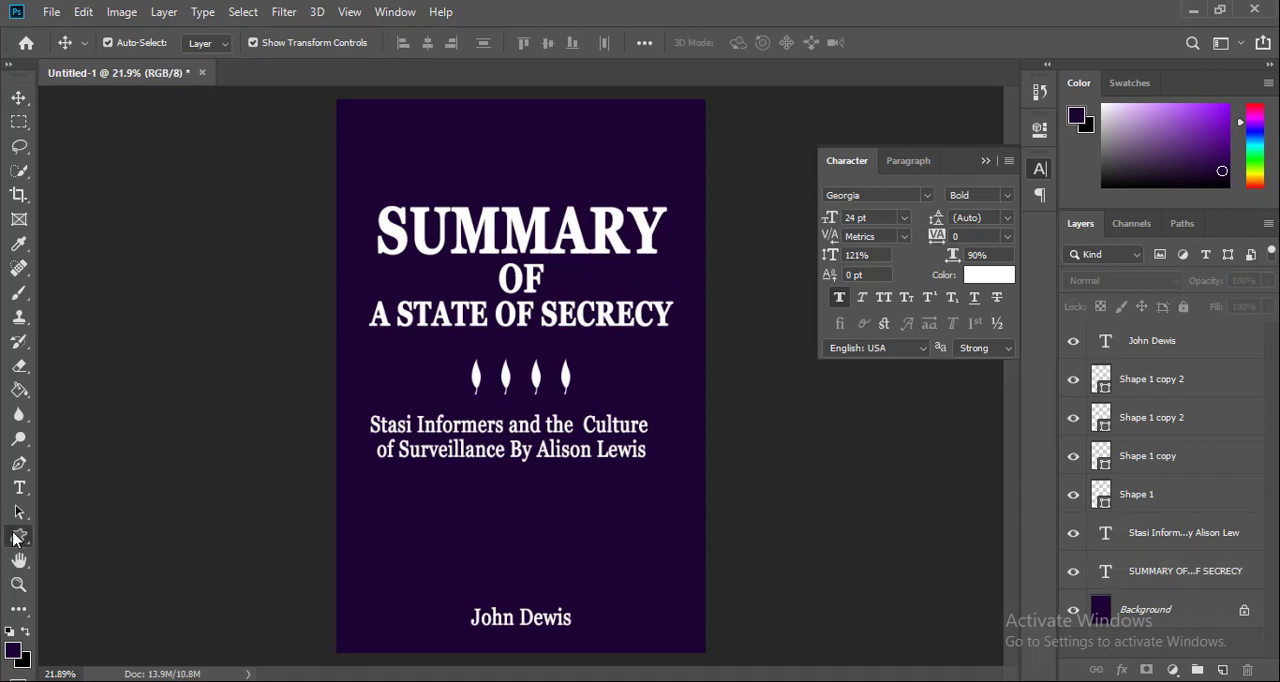
click(104, 537)
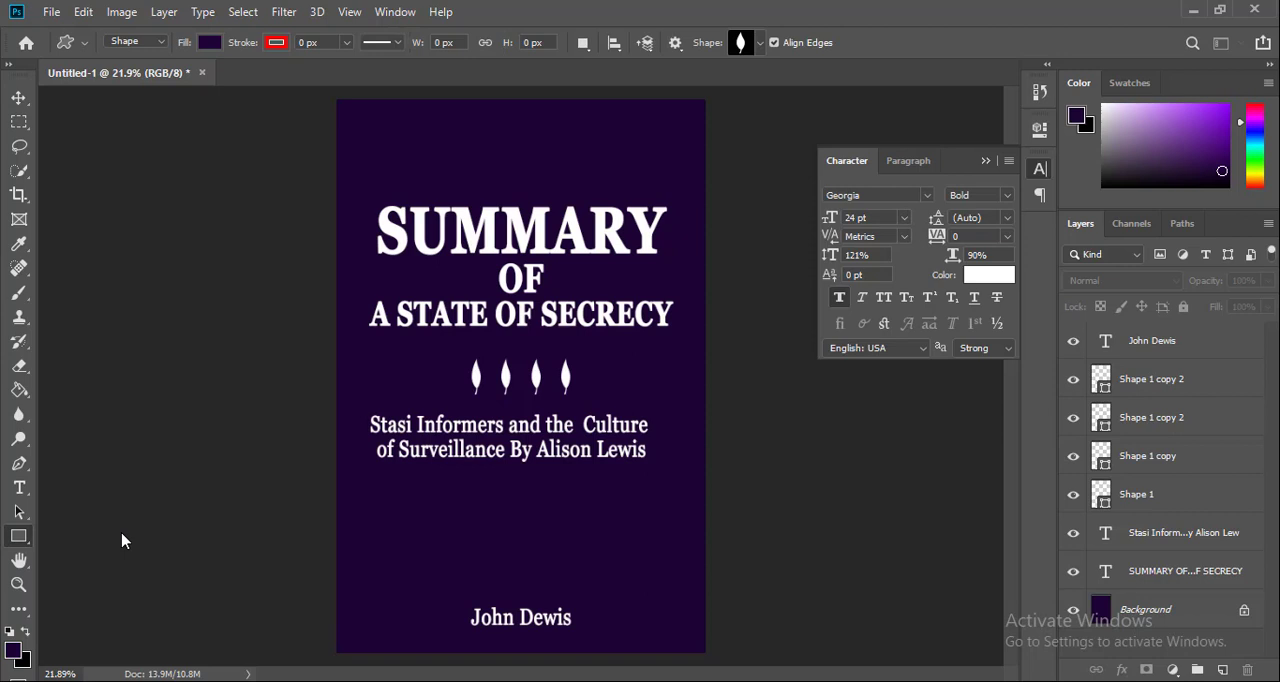
click(209, 43)
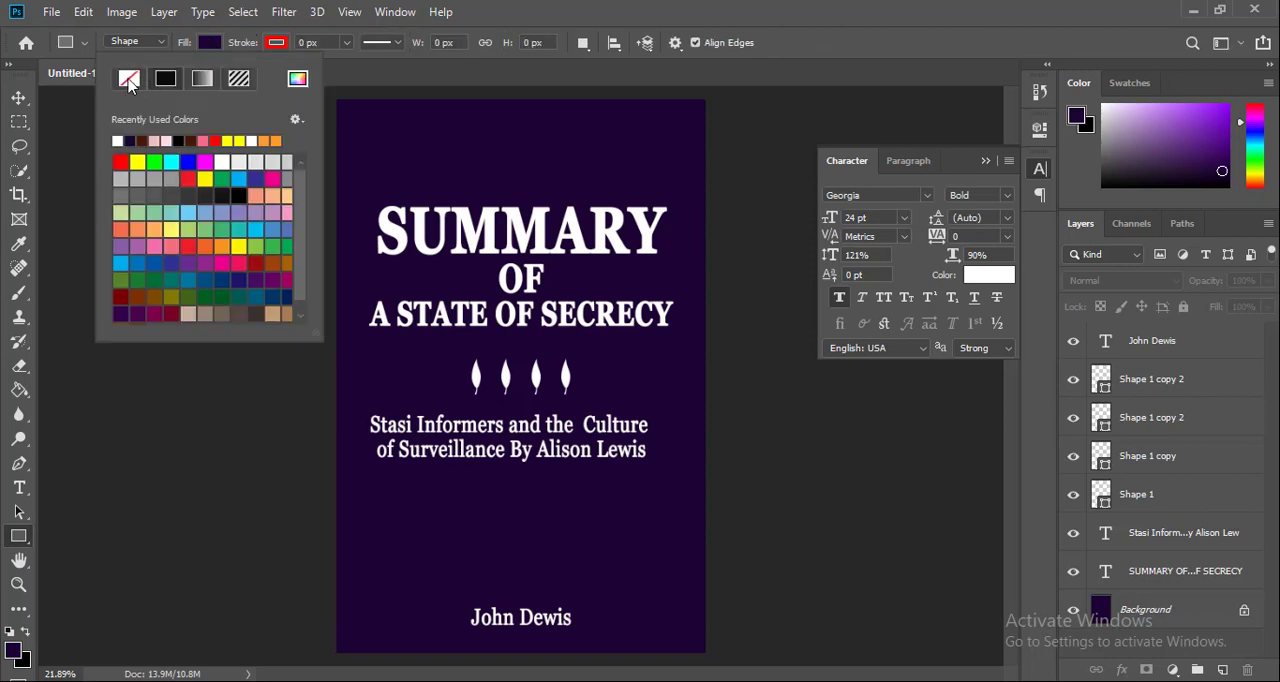
click(128, 80)
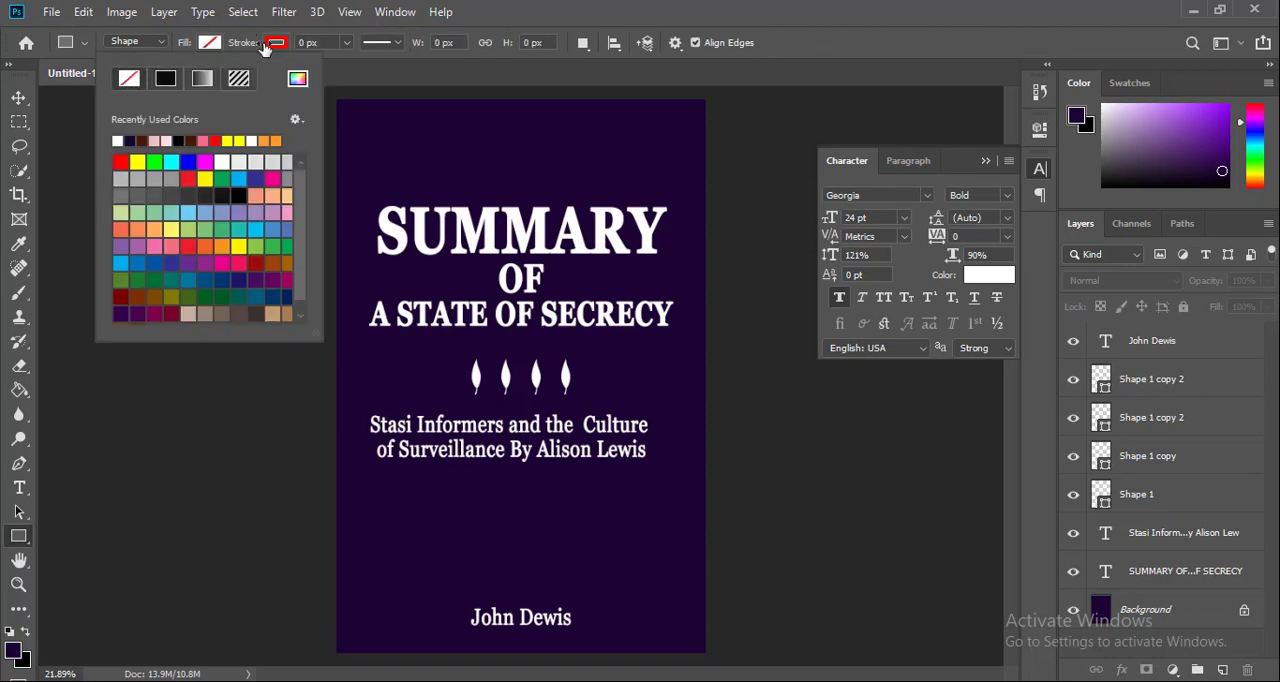
click(347, 44)
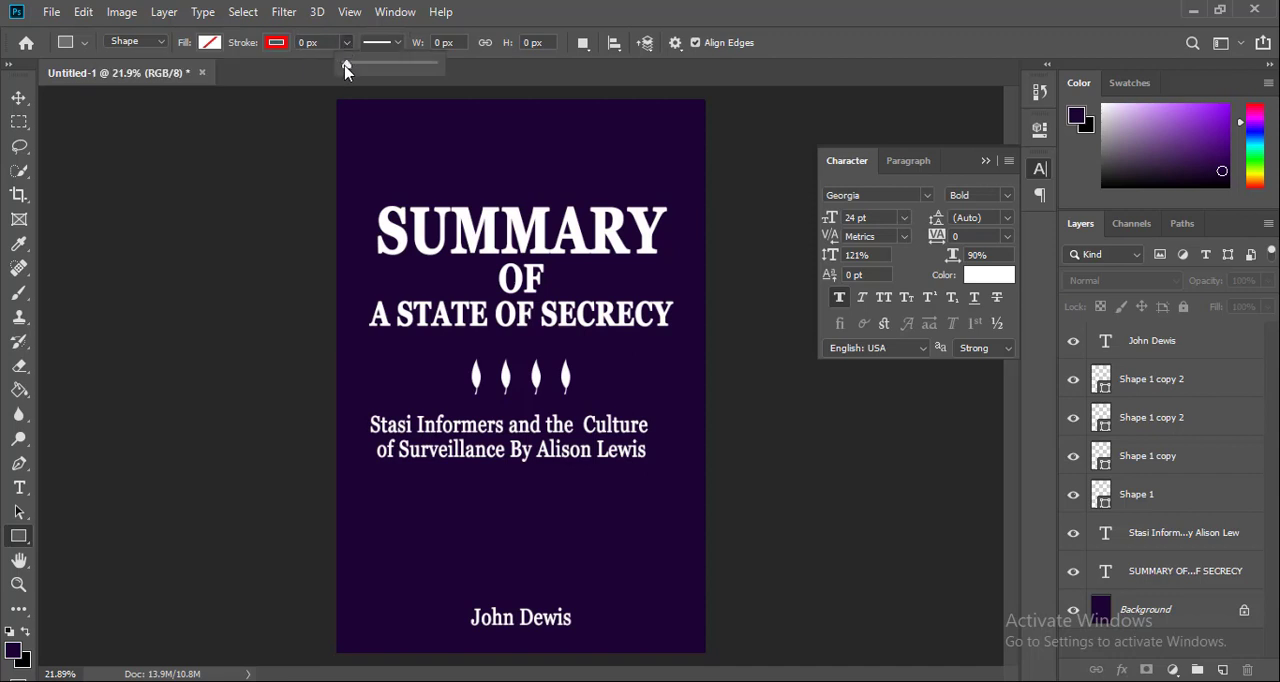
drag(345, 67, 351, 68)
click(333, 42)
text(10)
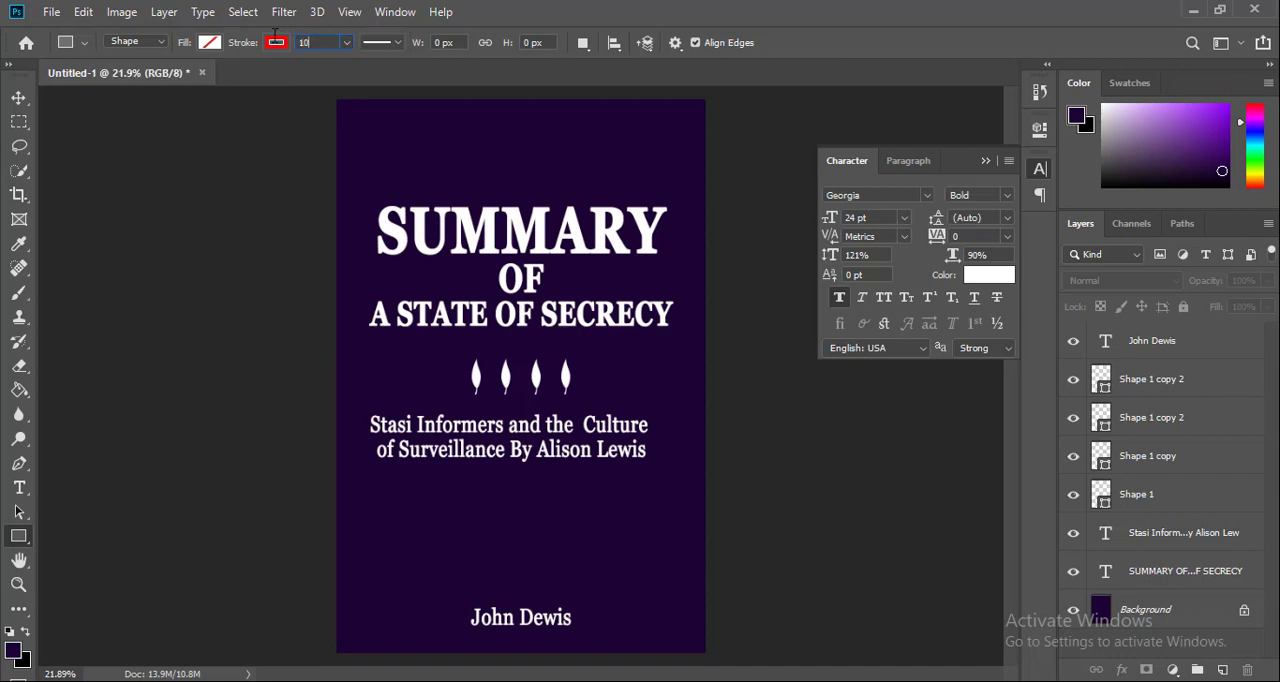
click(275, 44)
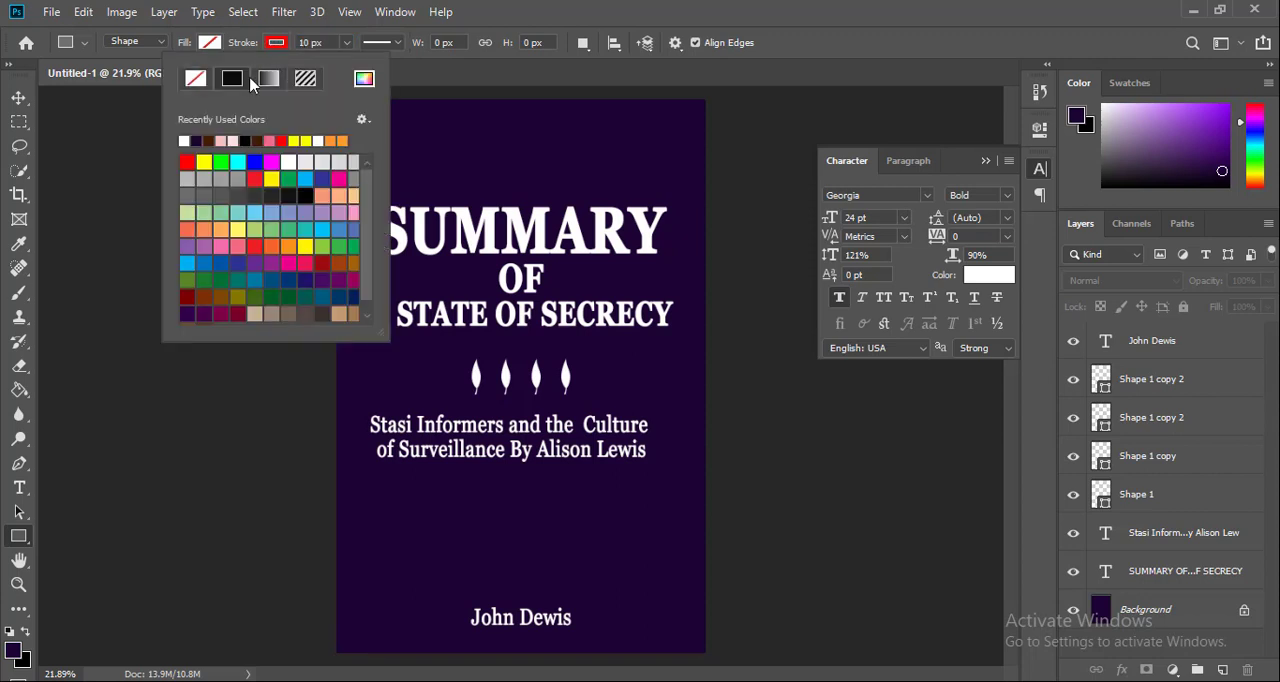
click(222, 140)
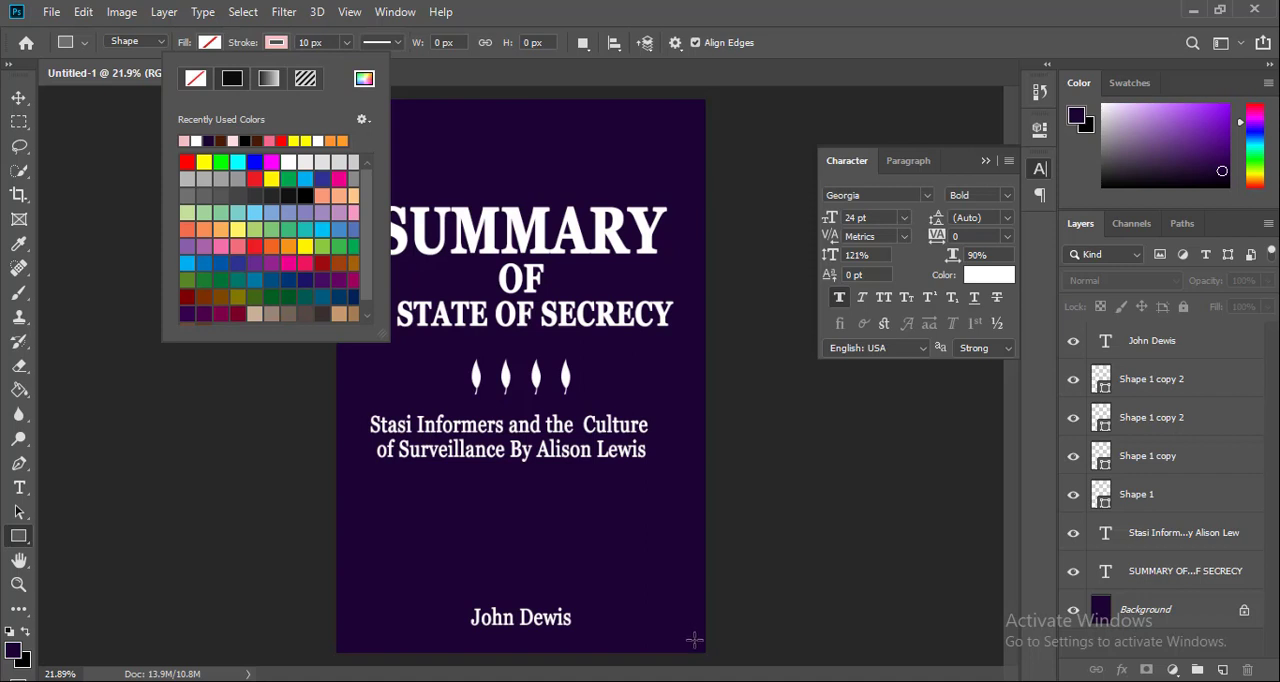
Draw a border rectangle of about 1687 x 2623 px around the cover content and center it horizontally and vertically on the canvas
drag(704, 652, 359, 115)
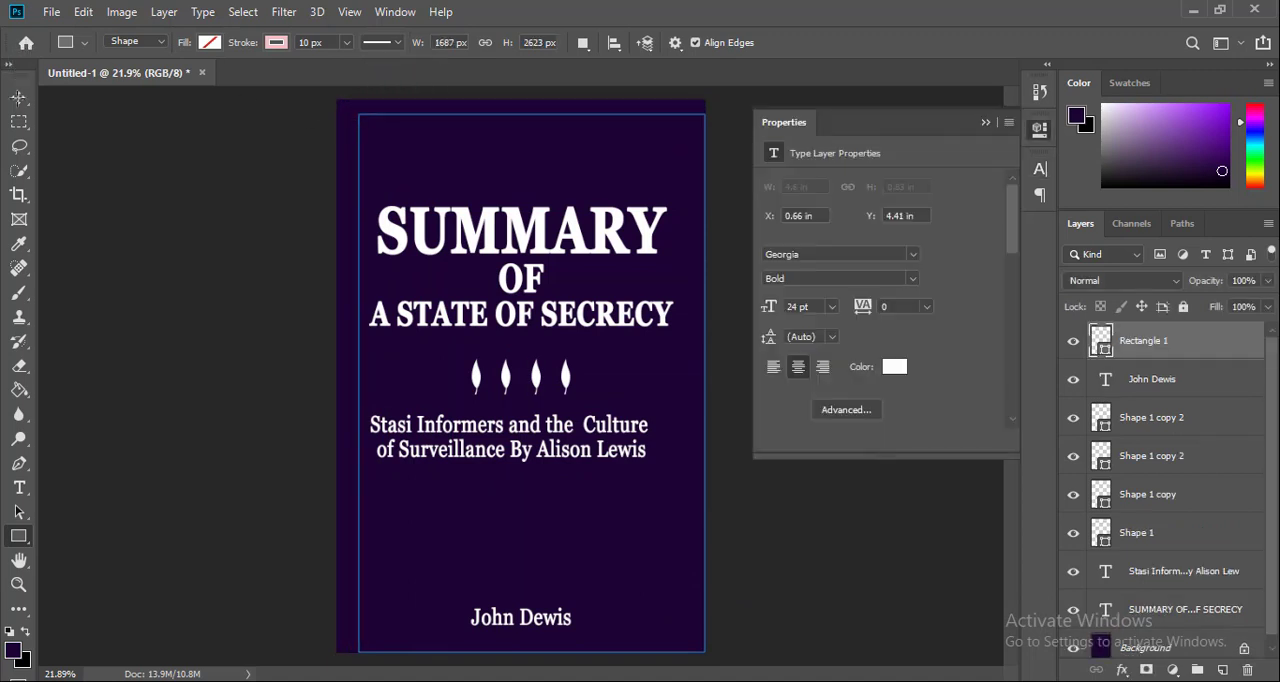
click(18, 98)
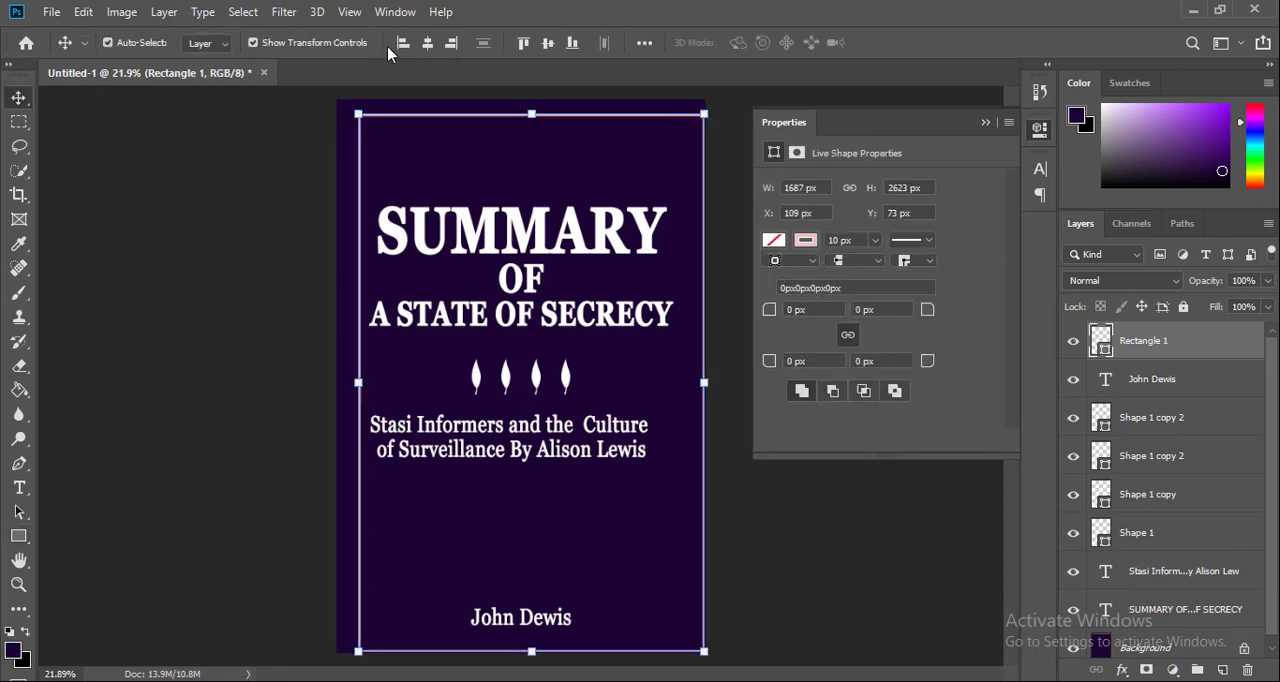
click(428, 43)
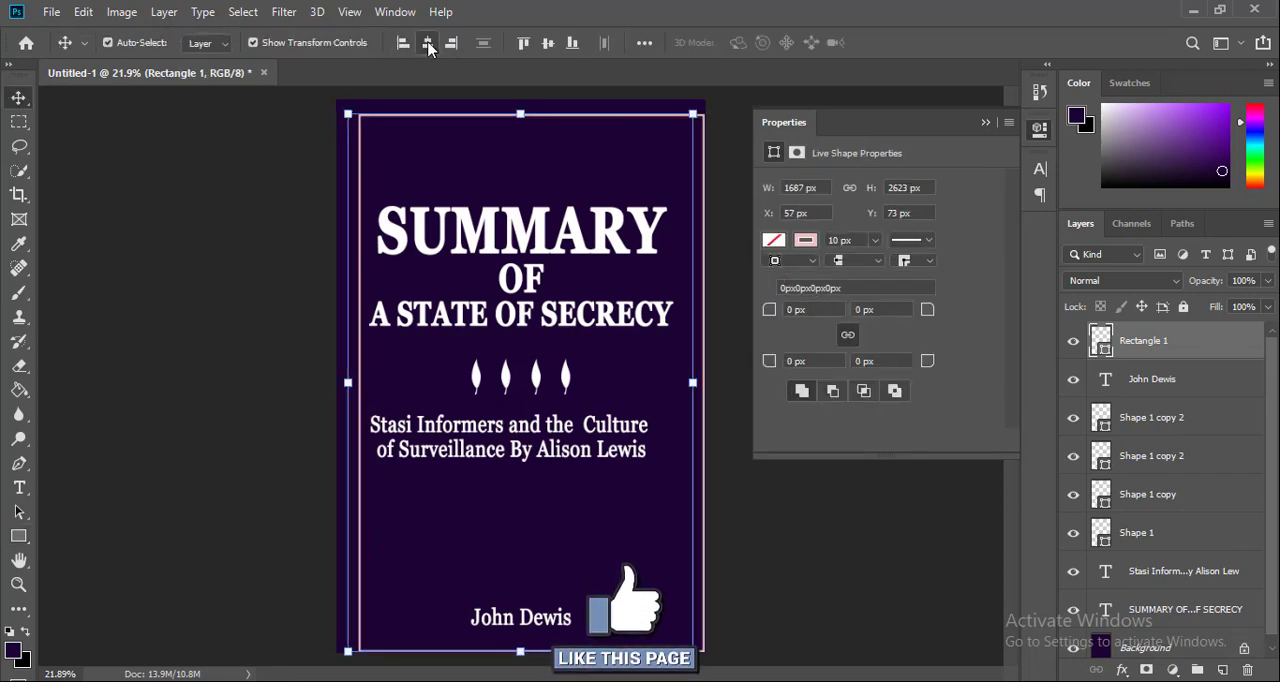
click(547, 43)
click(888, 530)
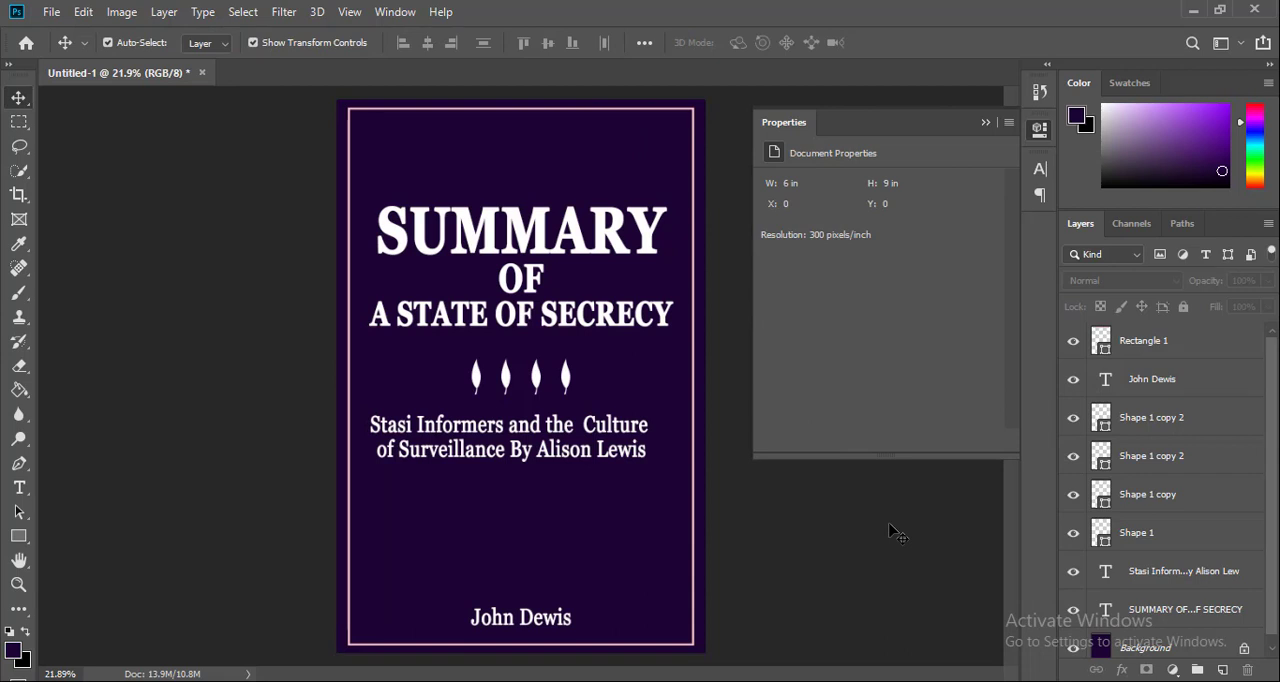
click(986, 124)
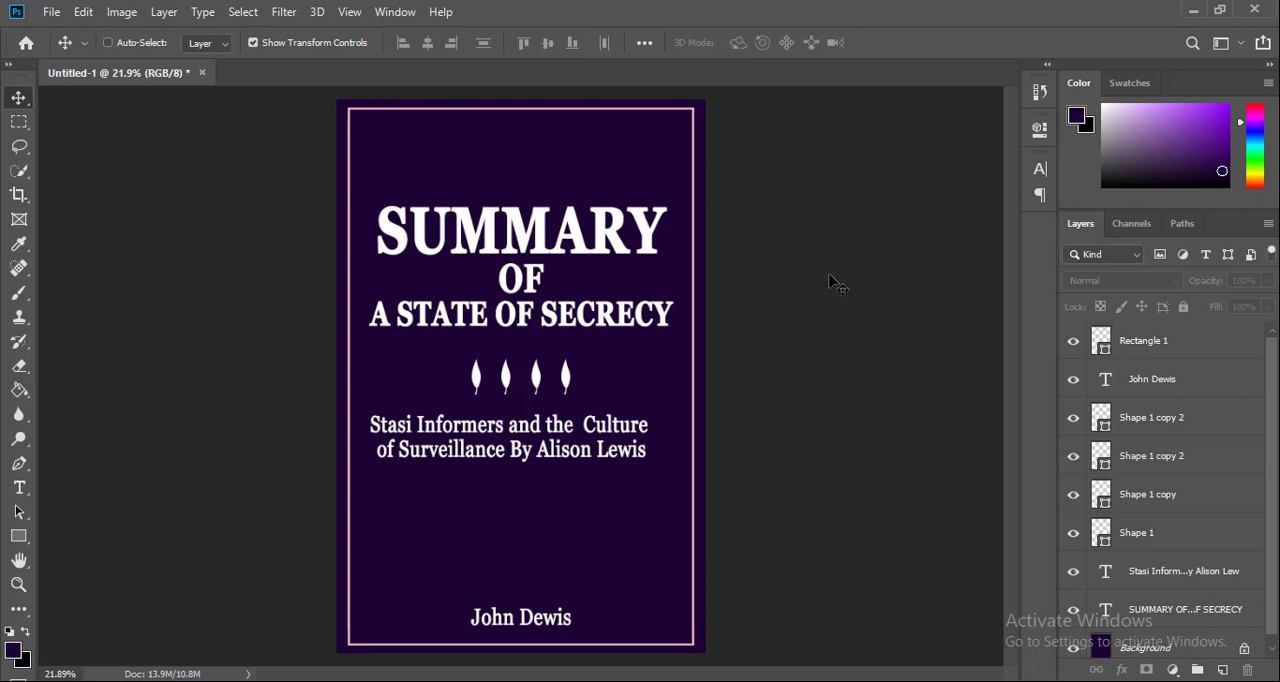
Save the cover as a Photoshop file named Secrecy in the PSD folder
key(ctrl+s)
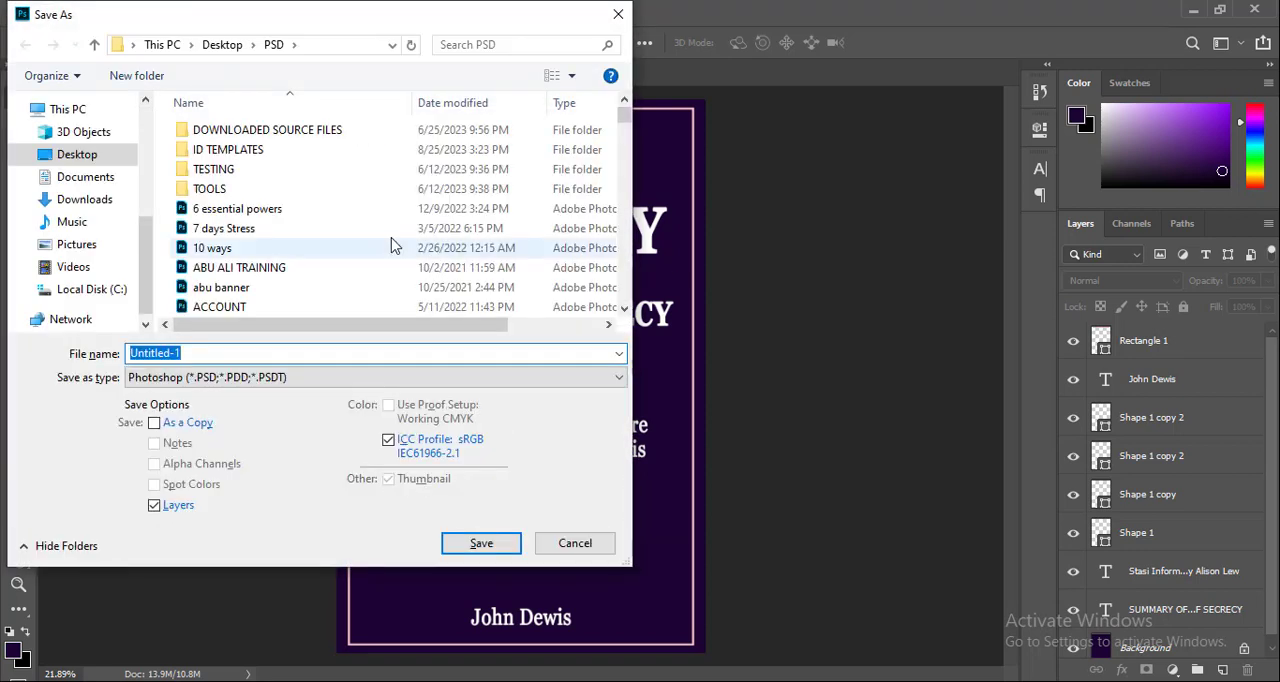
text(Sec)
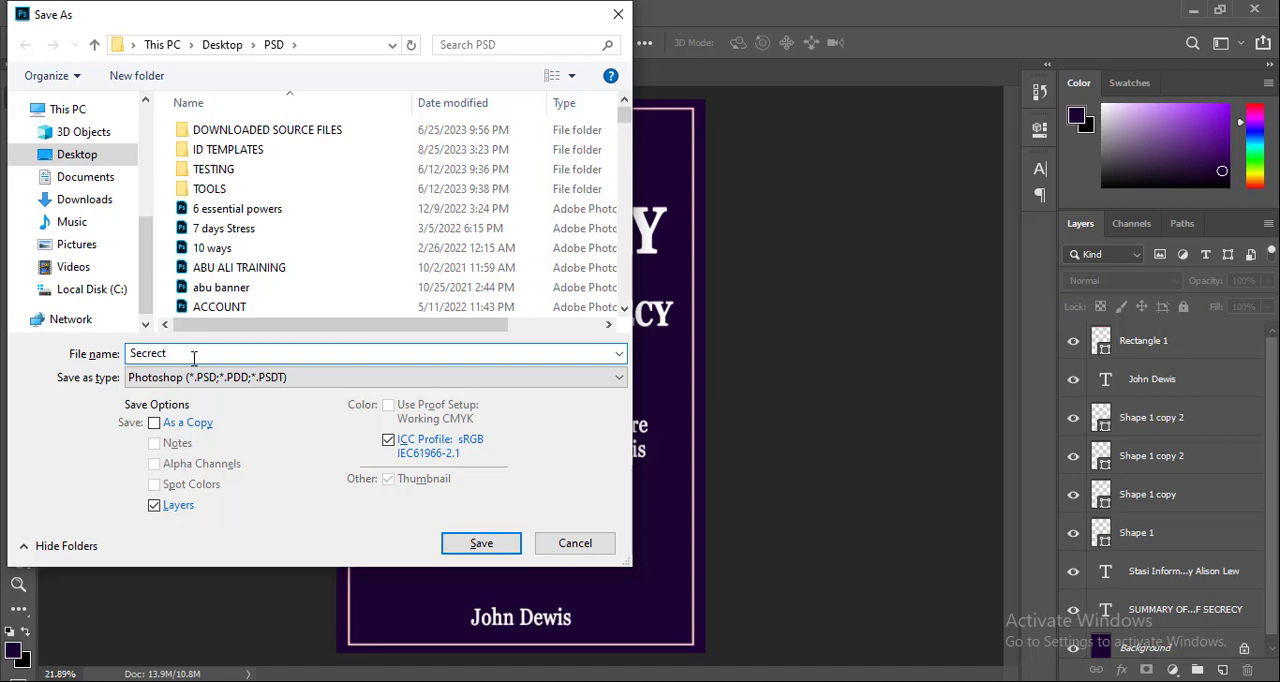
text(recy)
key(Return)
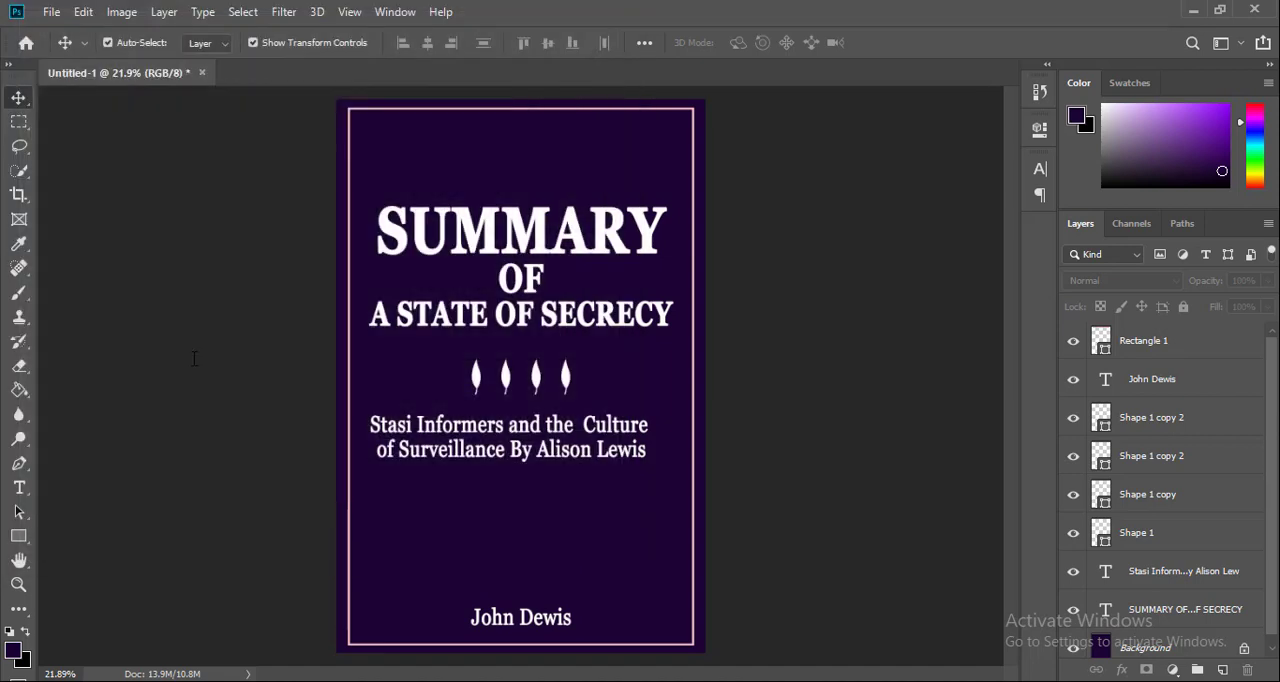
click(846, 184)
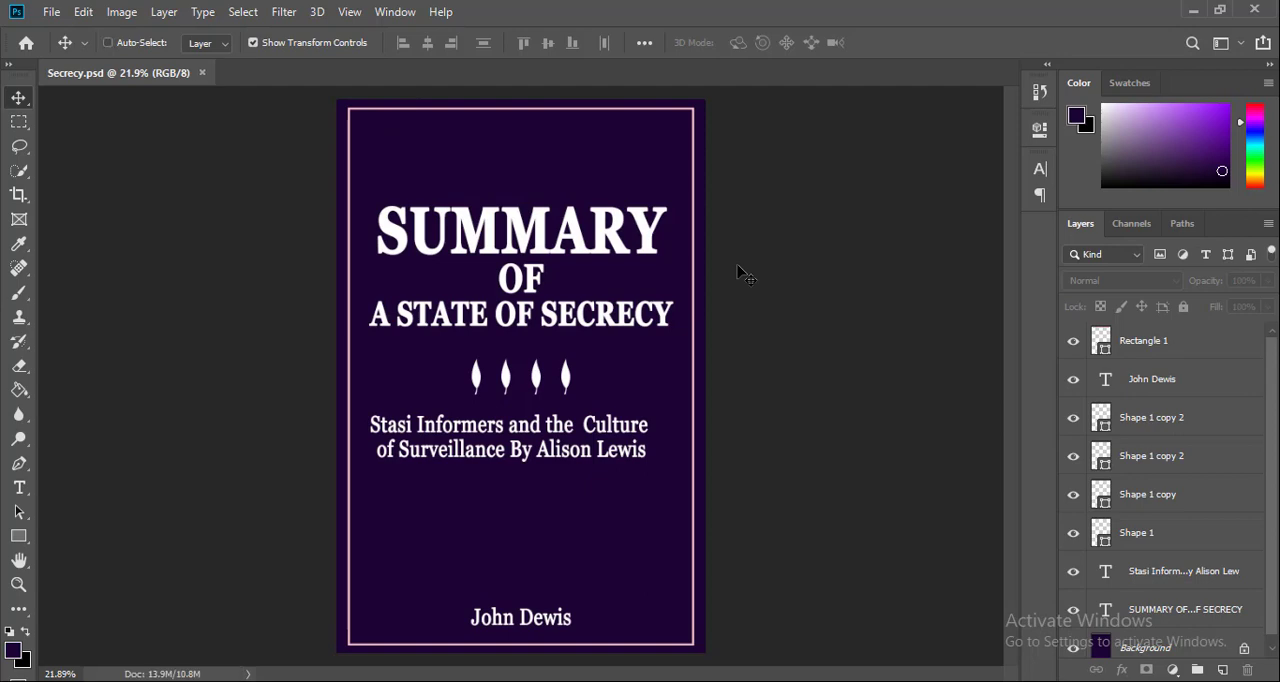
key(ctrl+alt+shift+s)
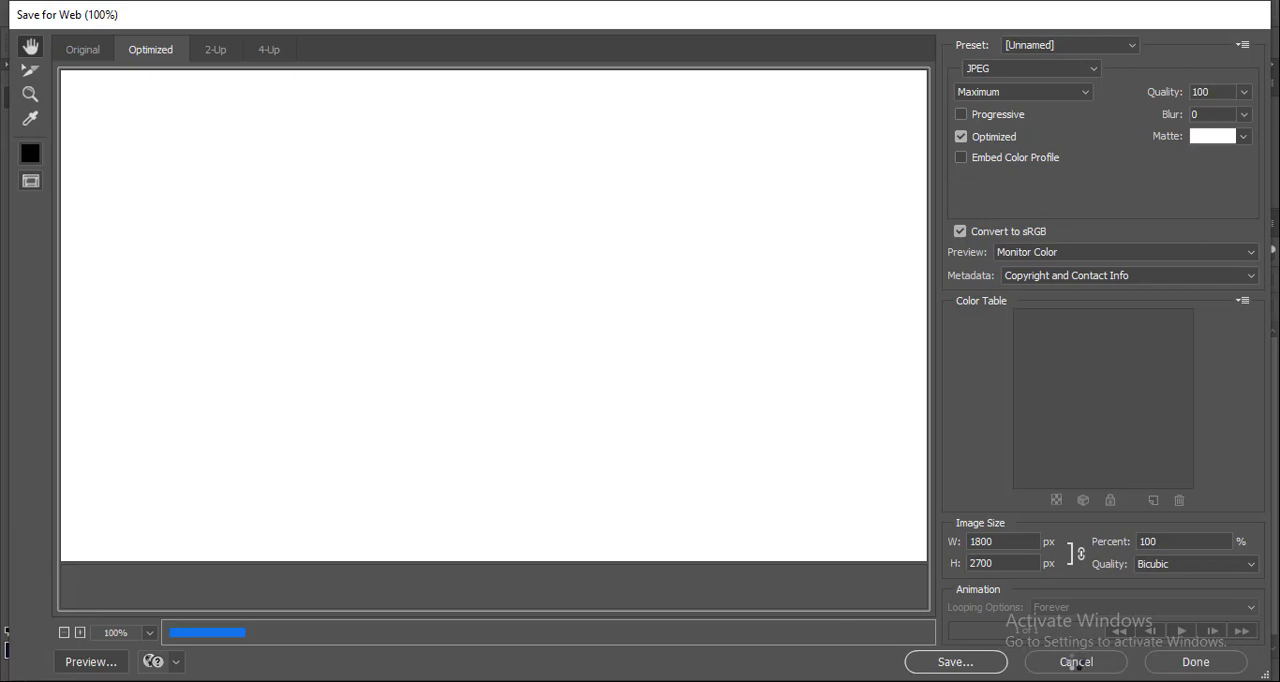
key(Return)
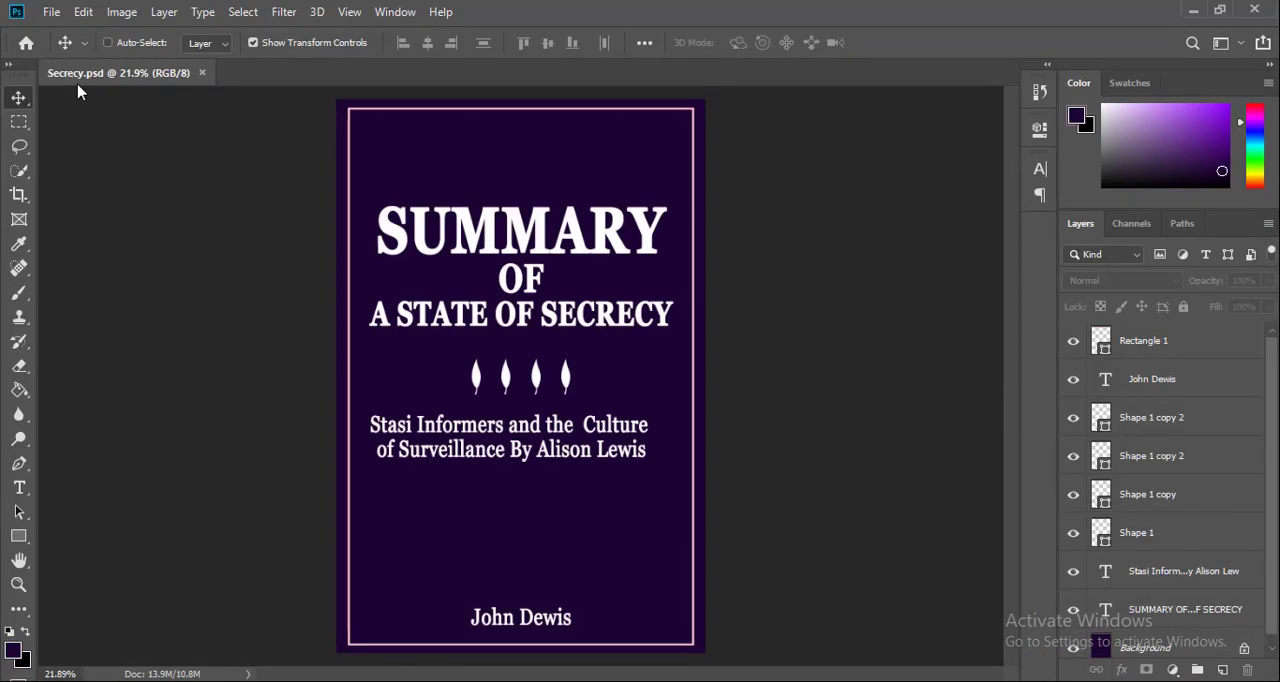
click(51, 12)
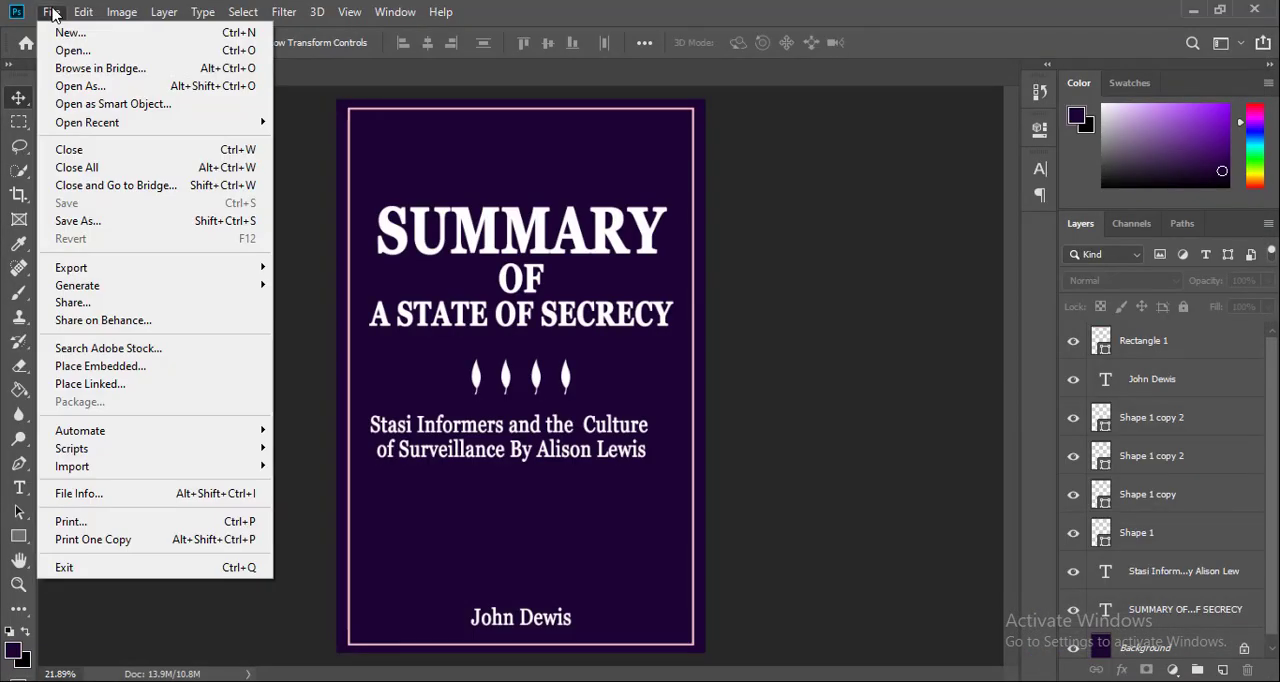
click(87, 221)
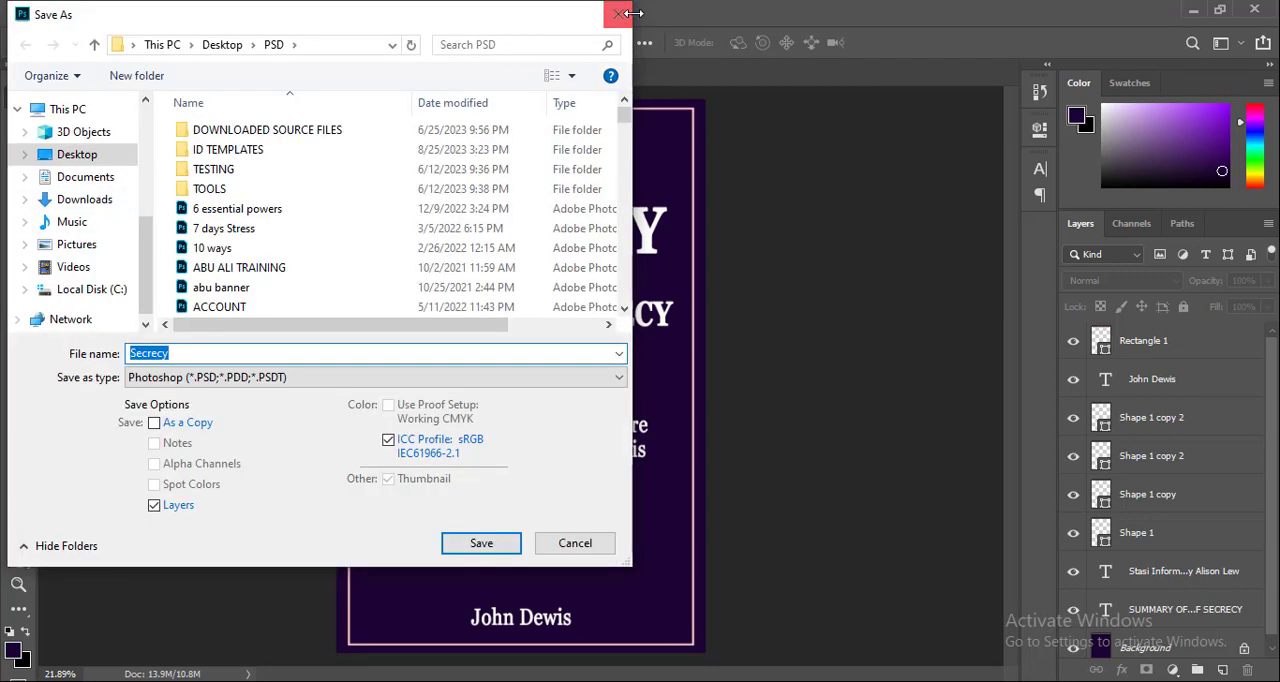
click(616, 14)
Export the cover with Save for Web as a maximum-quality JPEG named Secrecy on the Desktop
click(50, 11)
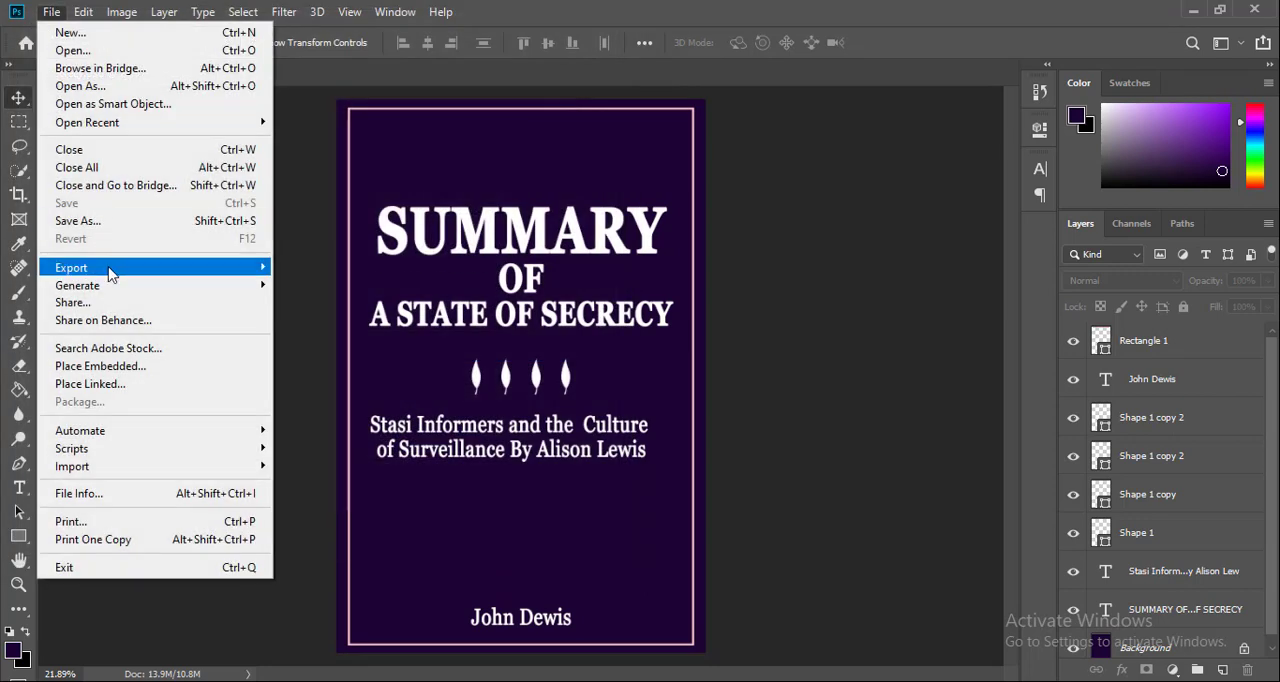
mouse_move(178, 272)
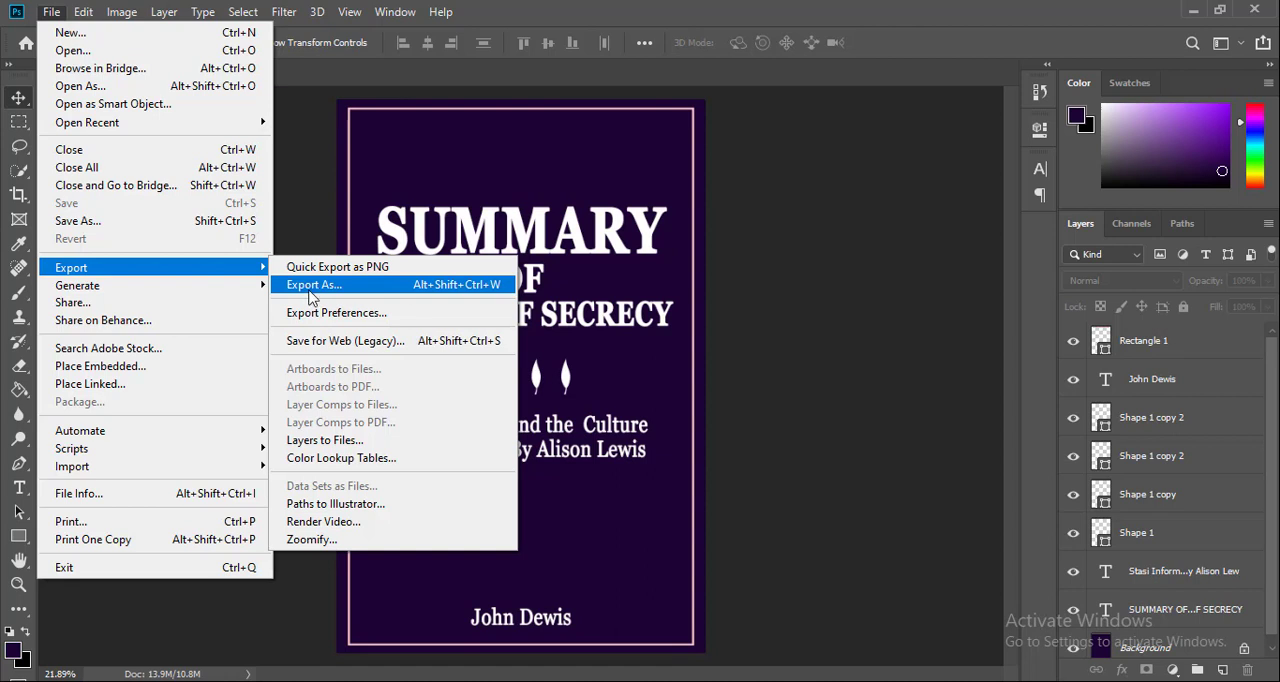
click(474, 347)
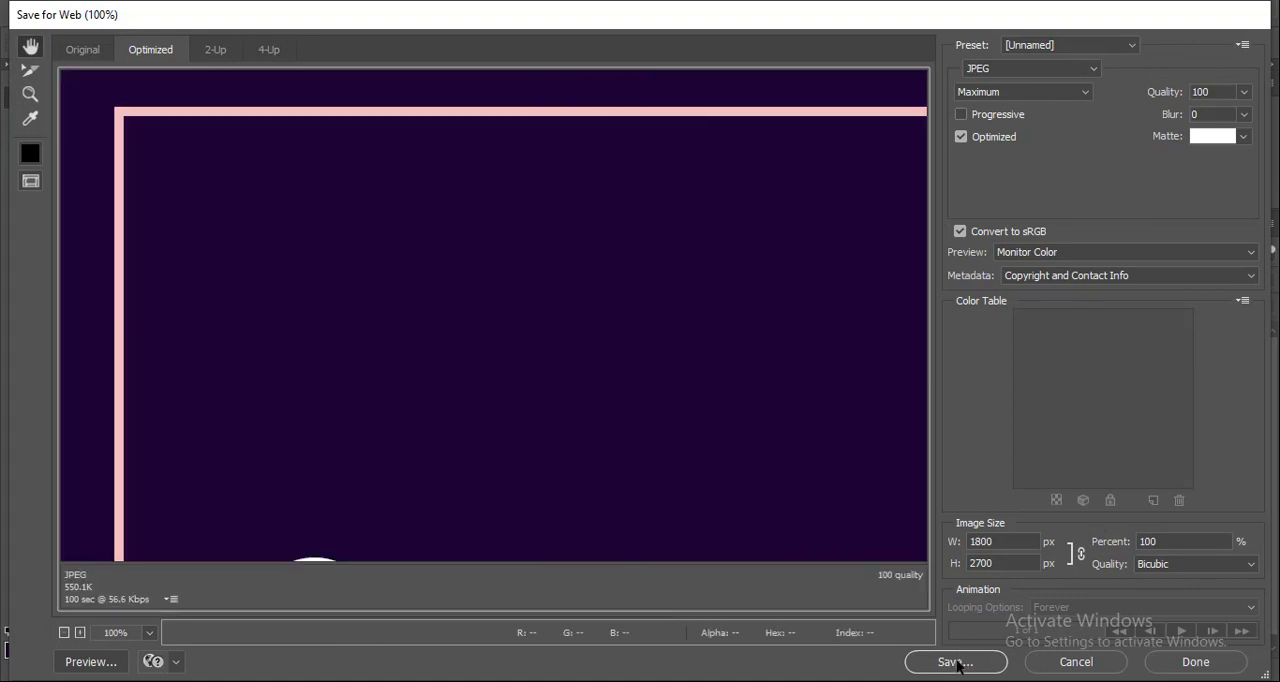
click(957, 663)
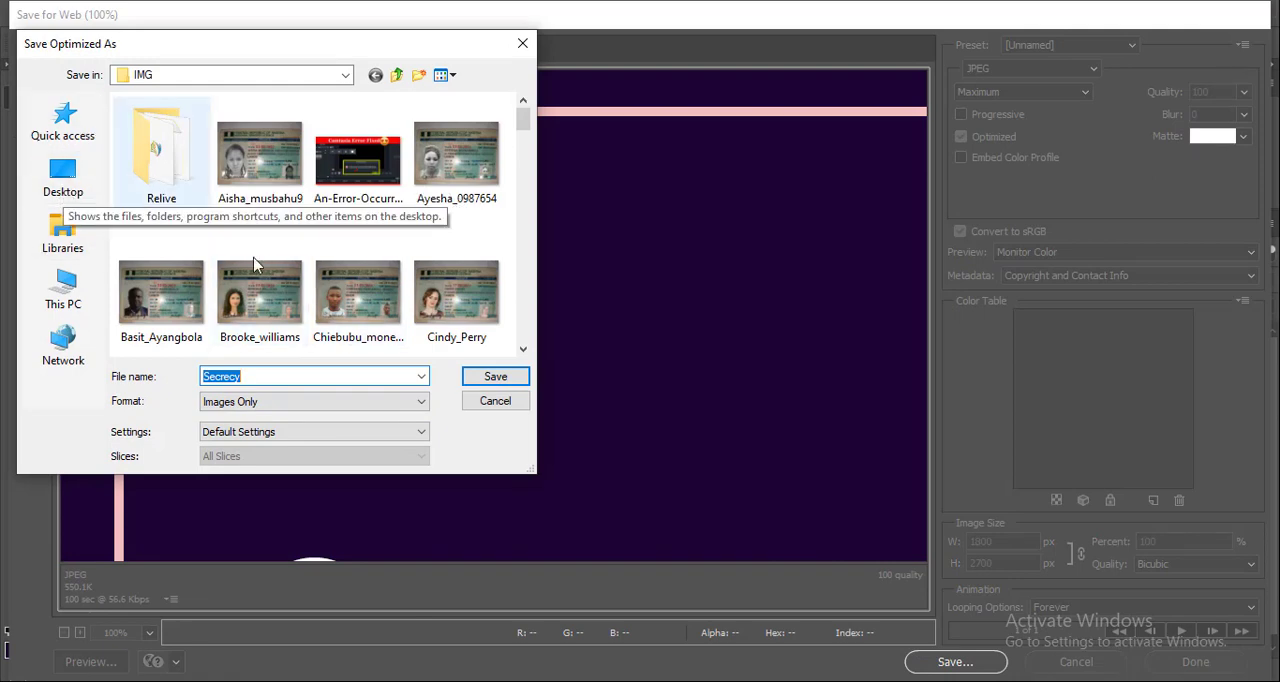
click(63, 178)
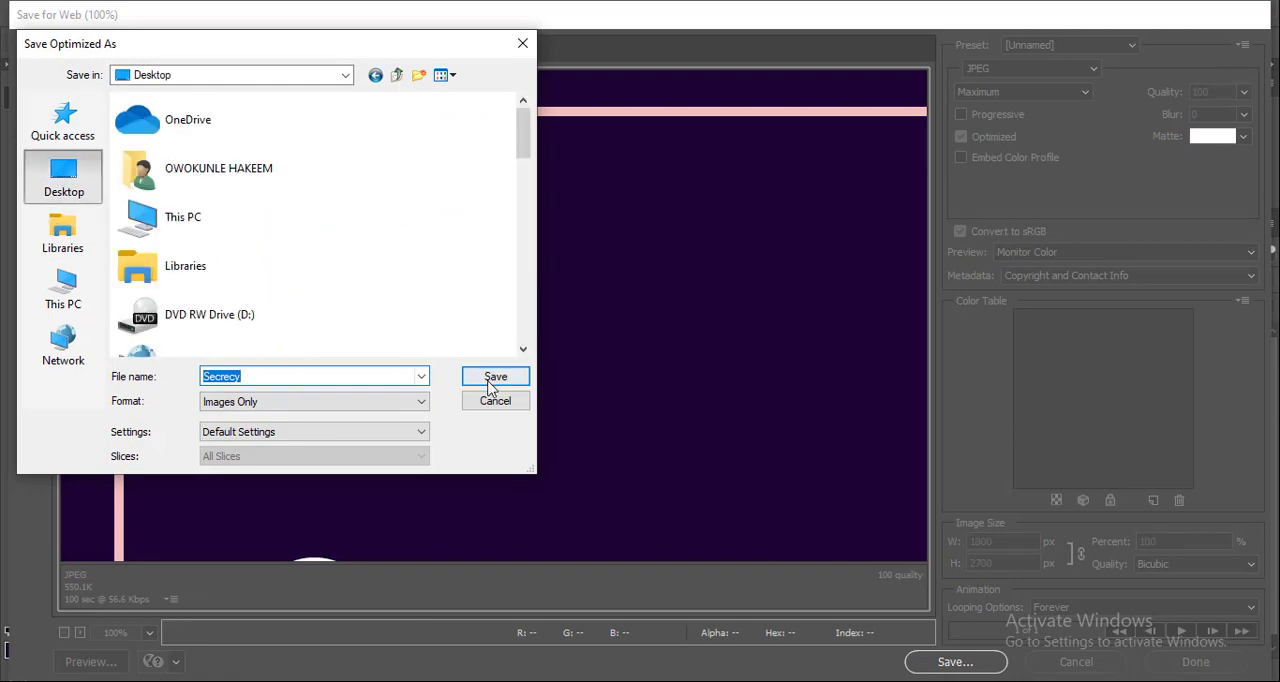
click(494, 378)
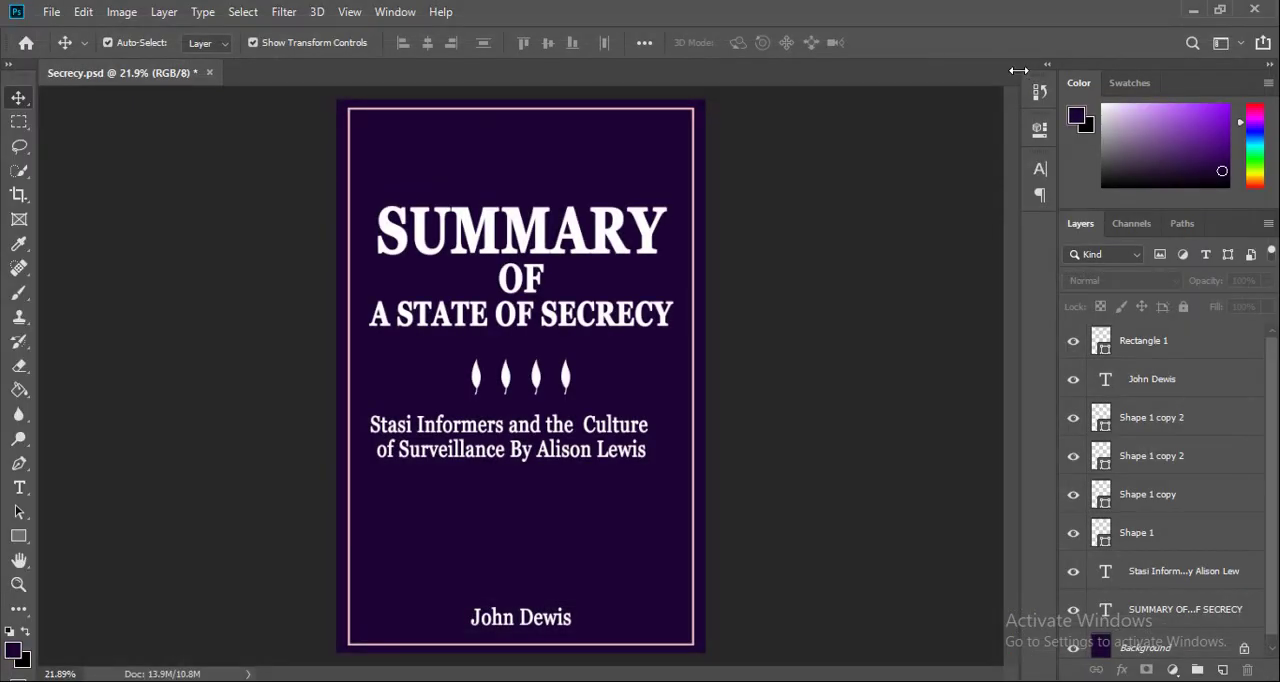
Minimize Photoshop and Word to get to the Windows desktop with the exported cover image
click(1198, 14)
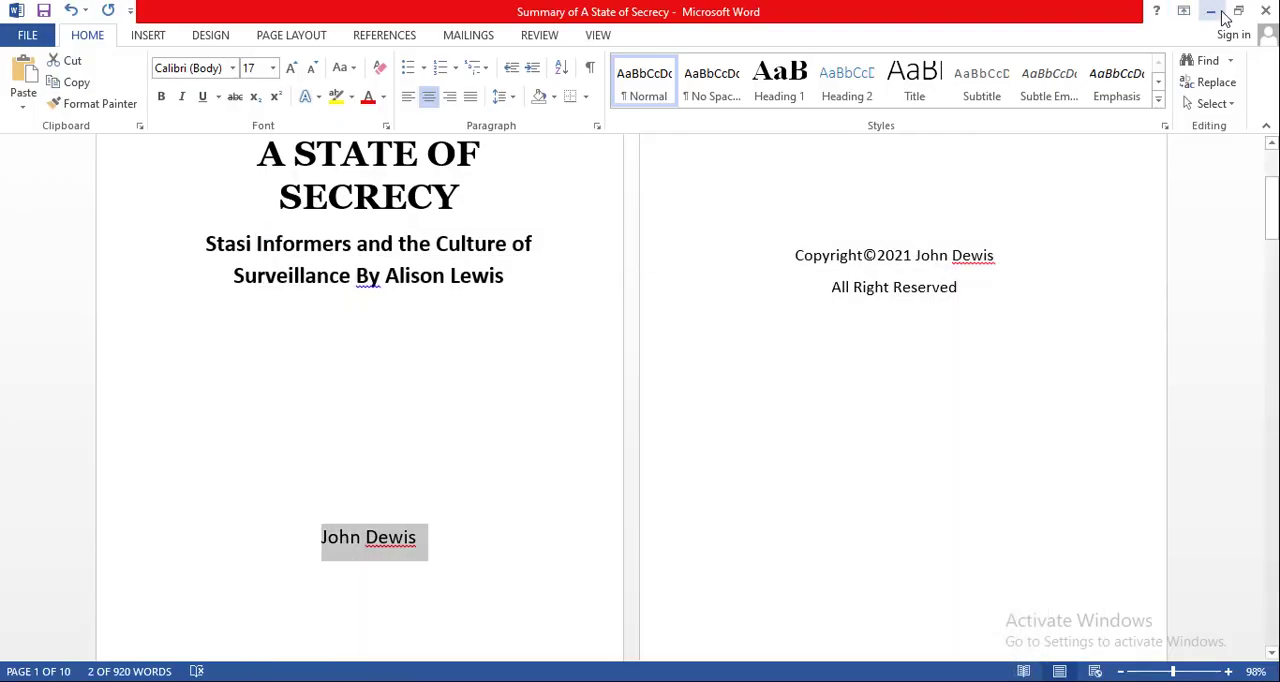
click(1204, 11)
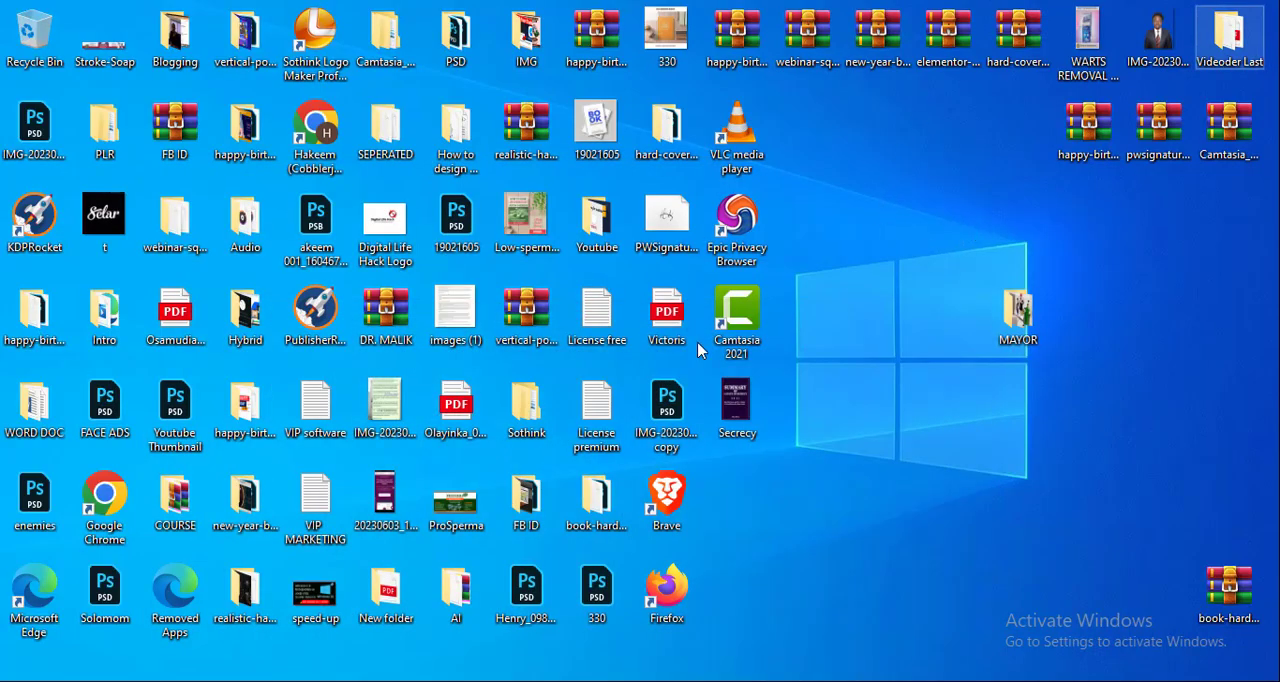